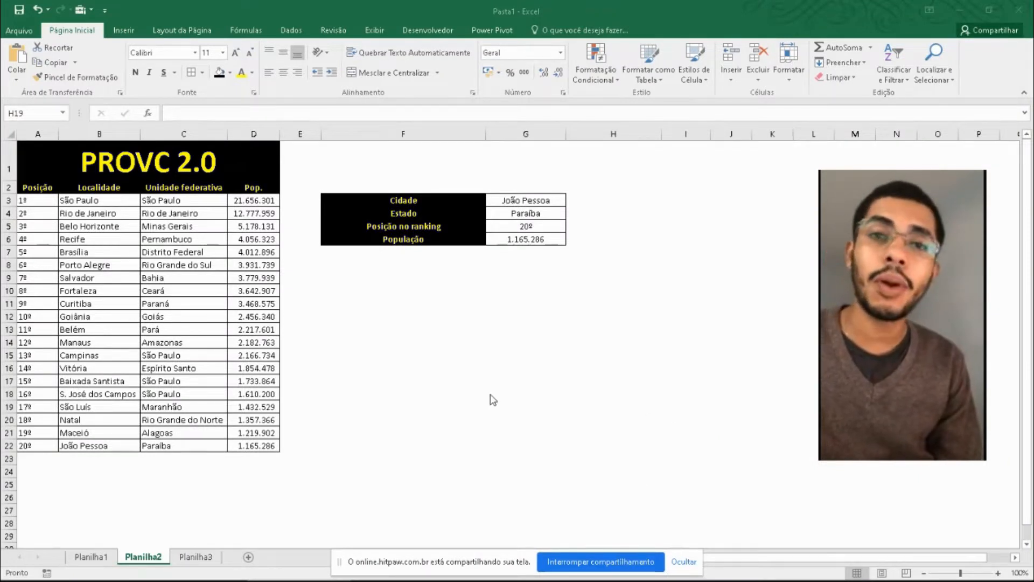
- Choose S. José dos Campos from the city list in the Cidade cell G3
left_click(680, 558)
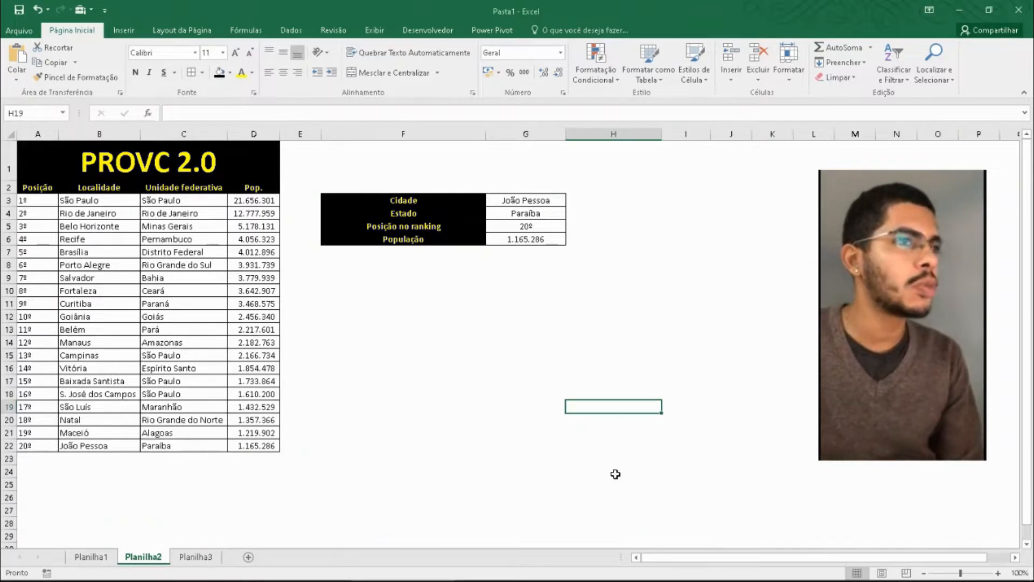
left_click(507, 305)
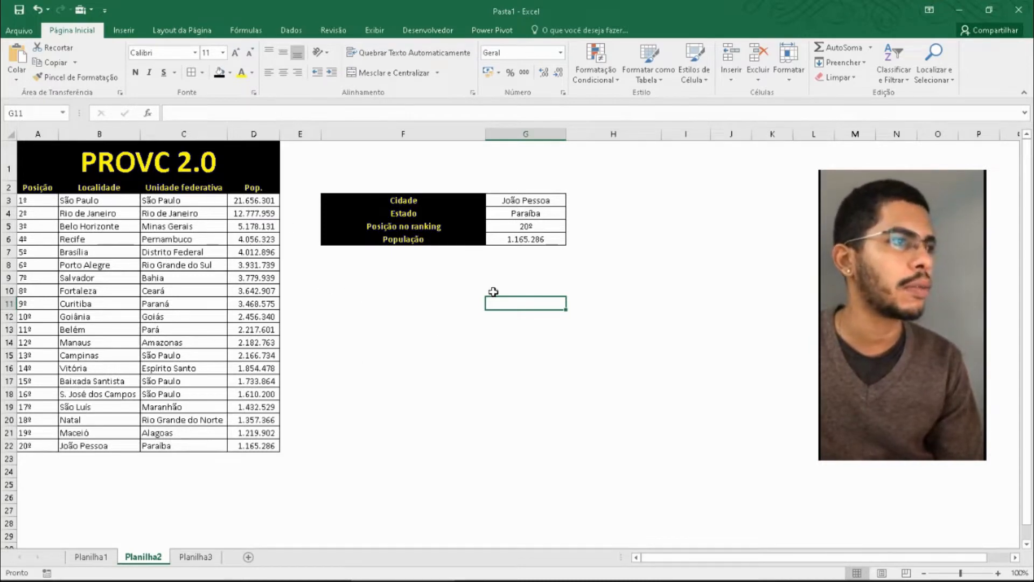
left_click(530, 198)
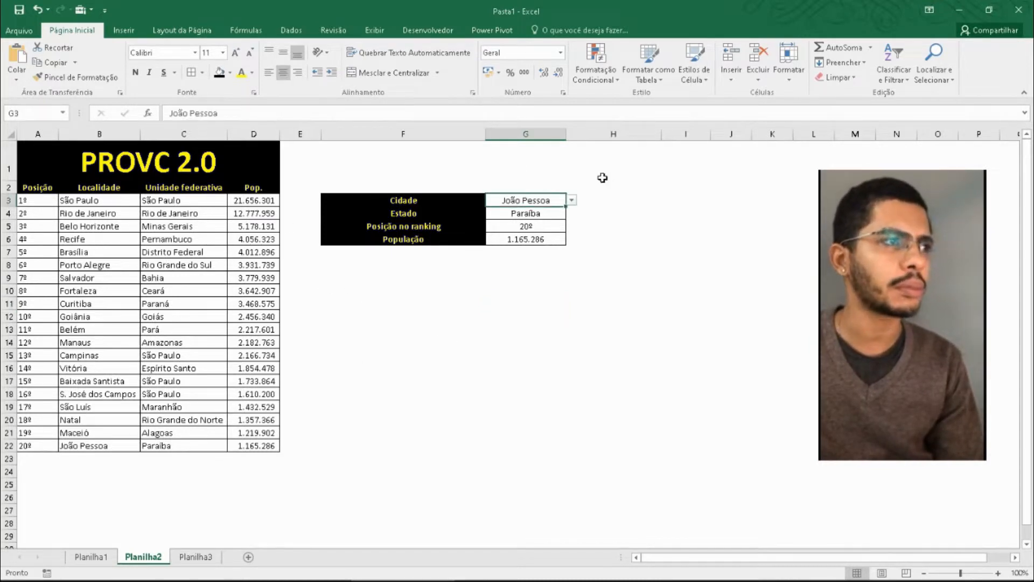
left_click(572, 201)
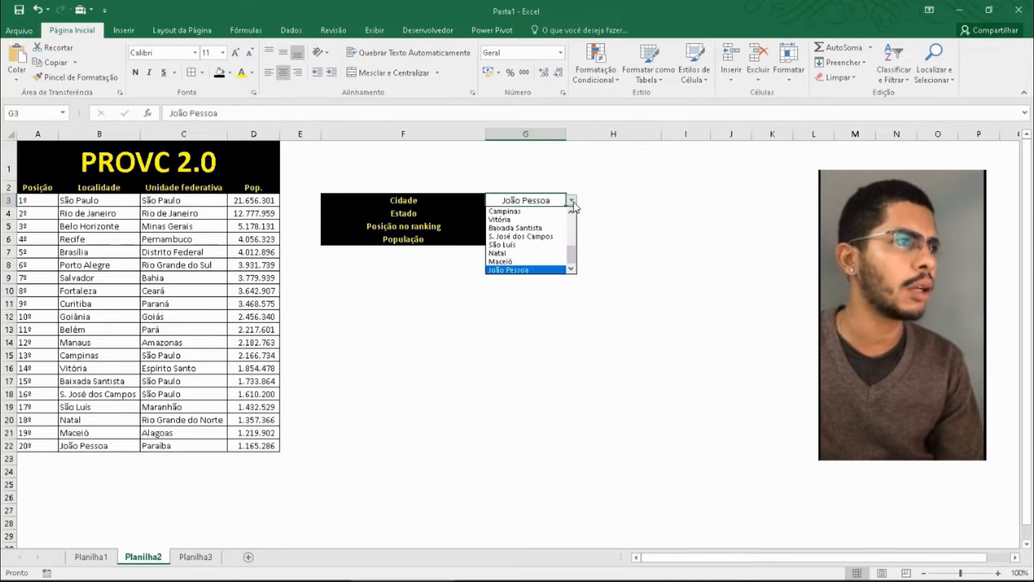
left_click(522, 236)
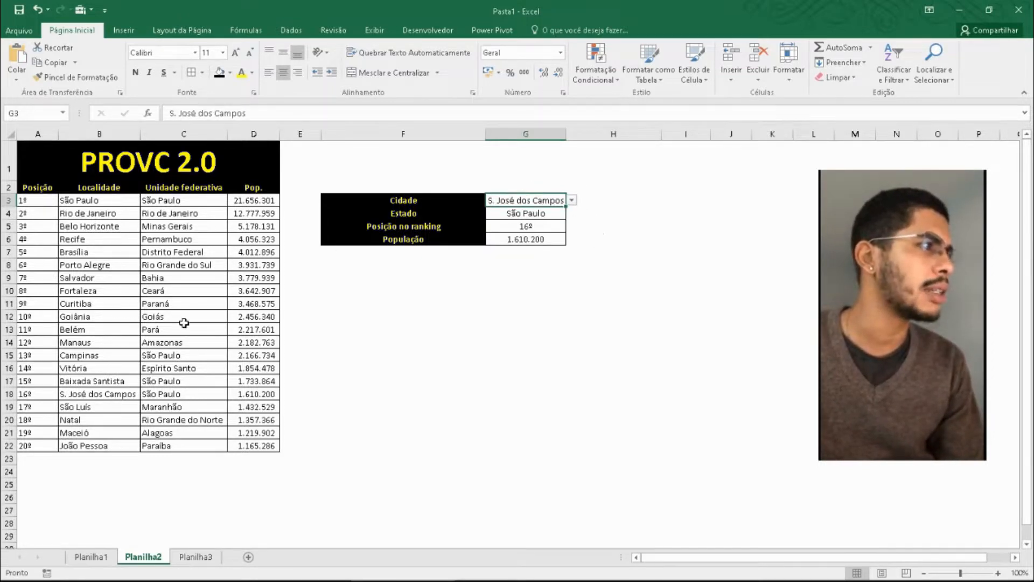
- Choose Belo Horizonte from the city list in G3 and check the looked-up state and ranking position
left_click(577, 203)
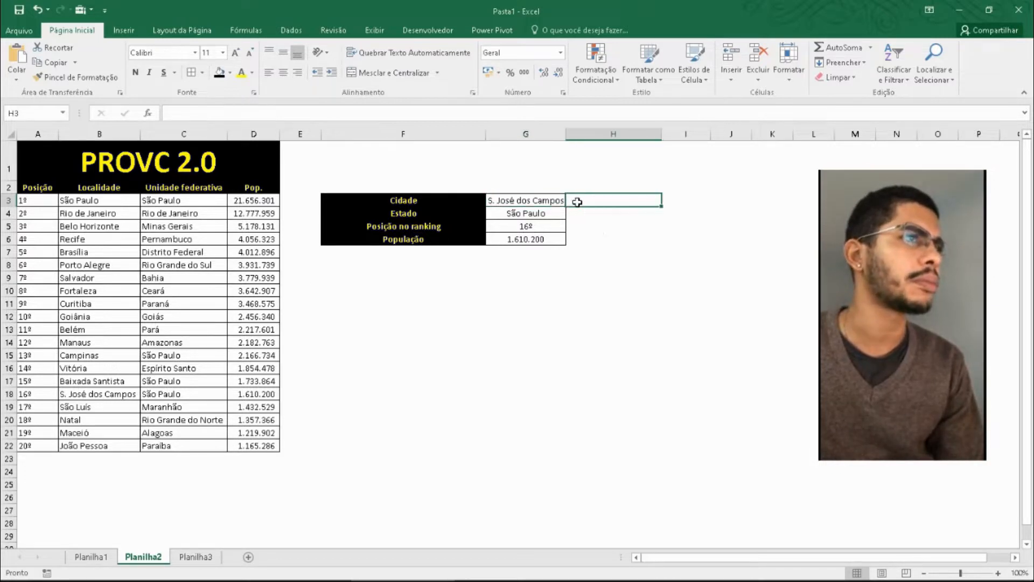
left_click(558, 197)
left_click(572, 200)
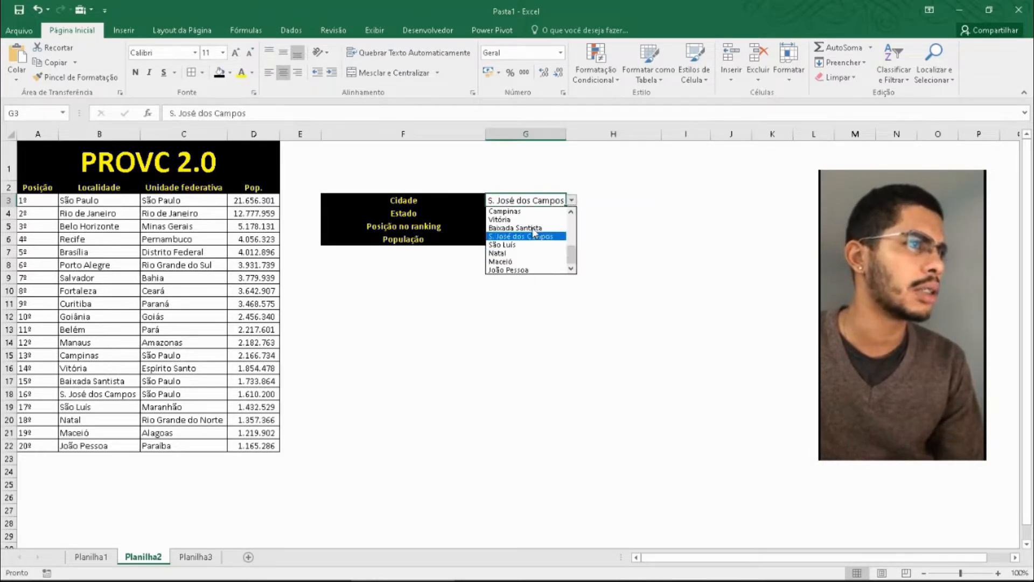
scroll(571, 258, "up", 4)
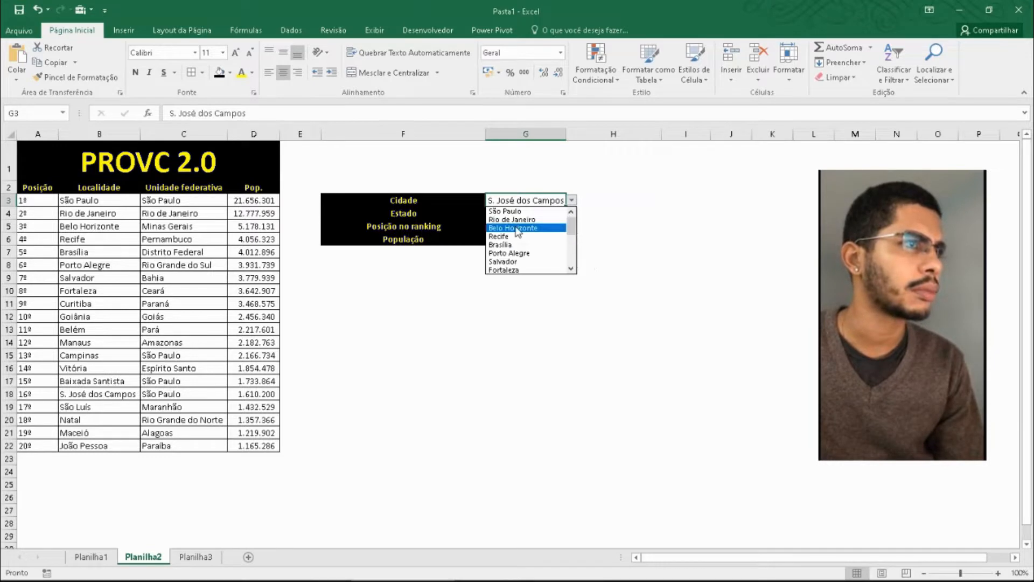
left_click(514, 230)
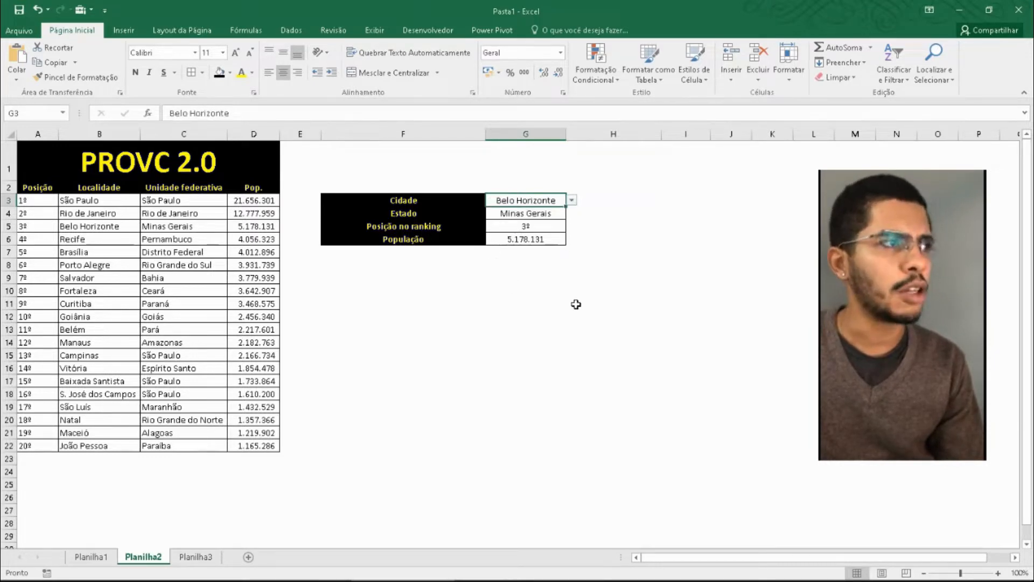
left_click(554, 216)
left_click(589, 276)
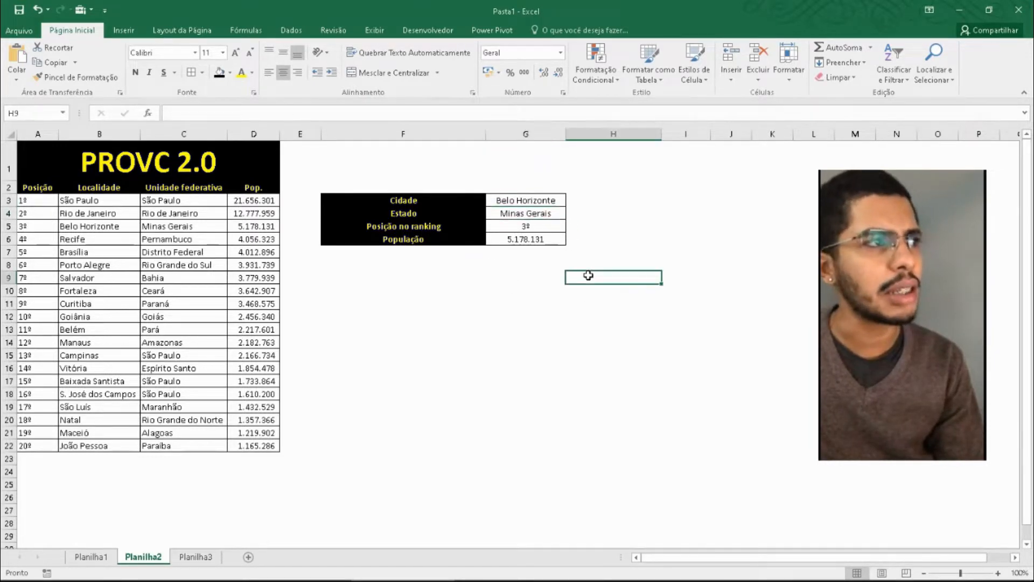
left_click(538, 227)
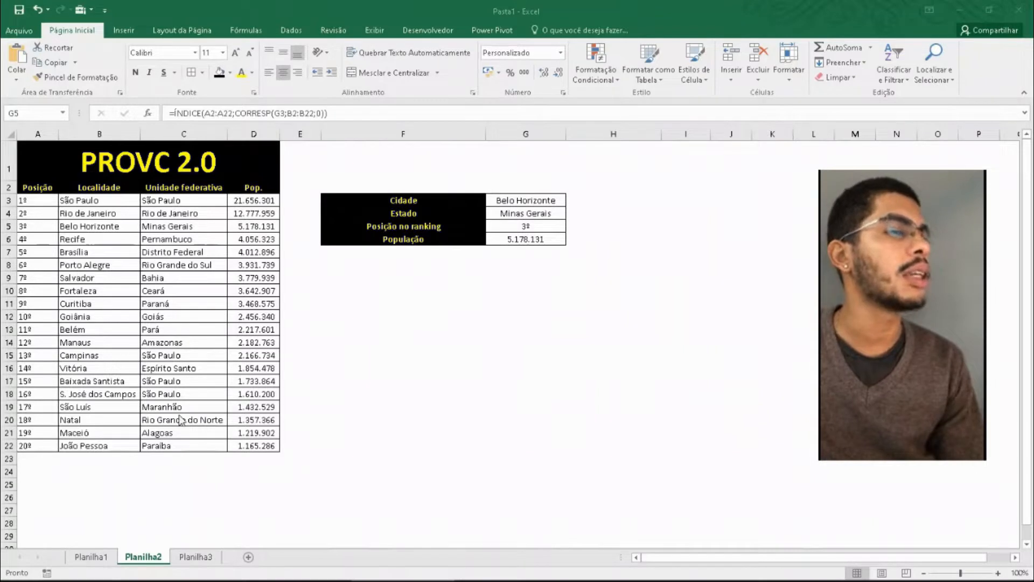
- Choose São Paulo from the city list in the Cidade cell G3
left_click(82, 305)
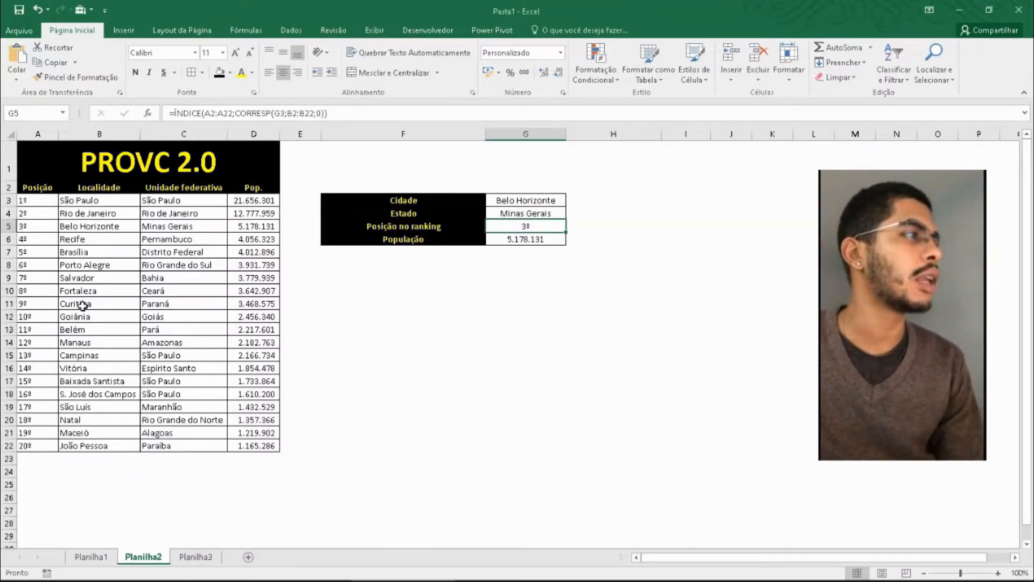
left_click(122, 283)
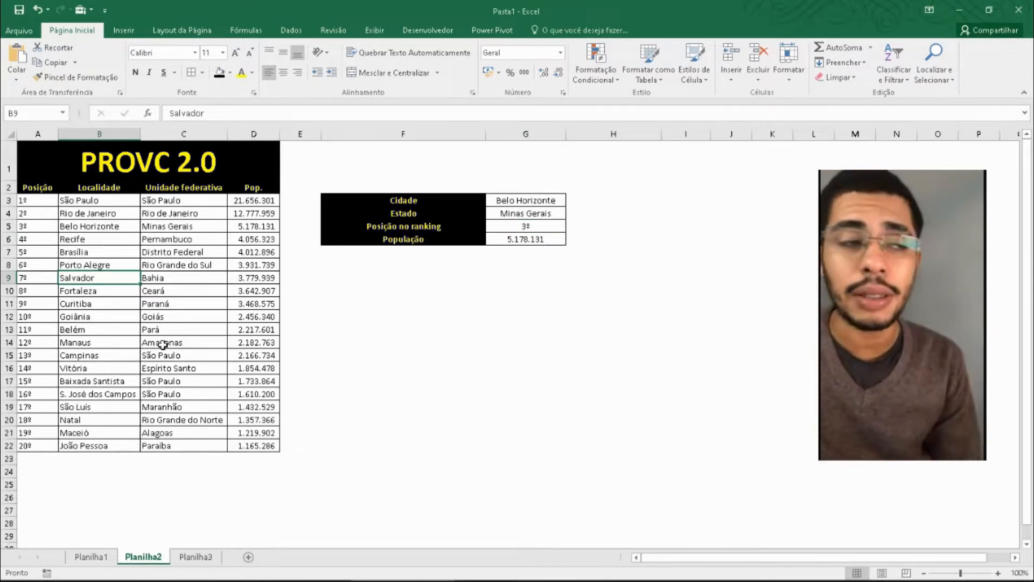
left_click(518, 215)
left_click(558, 201)
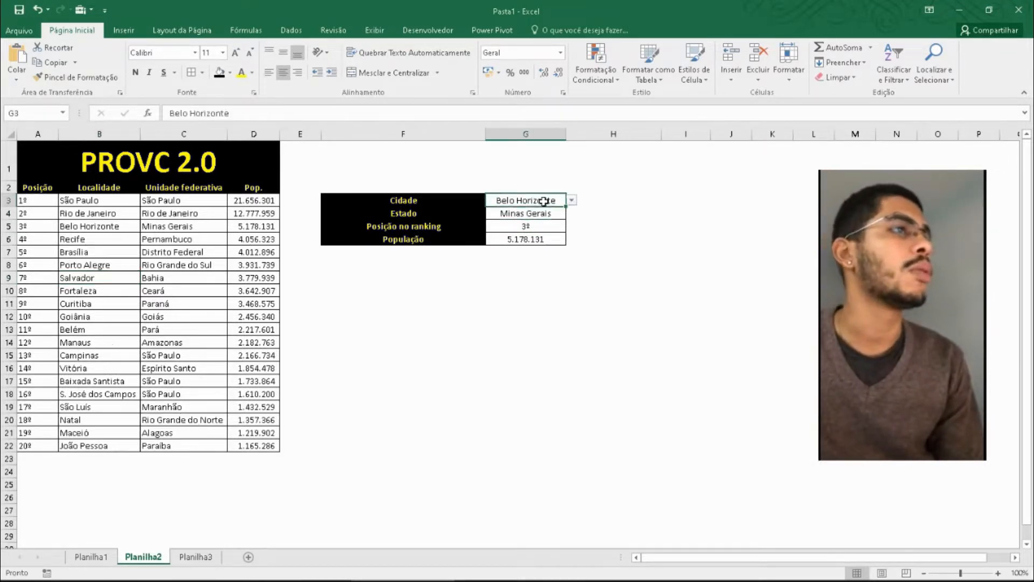
left_click(571, 200)
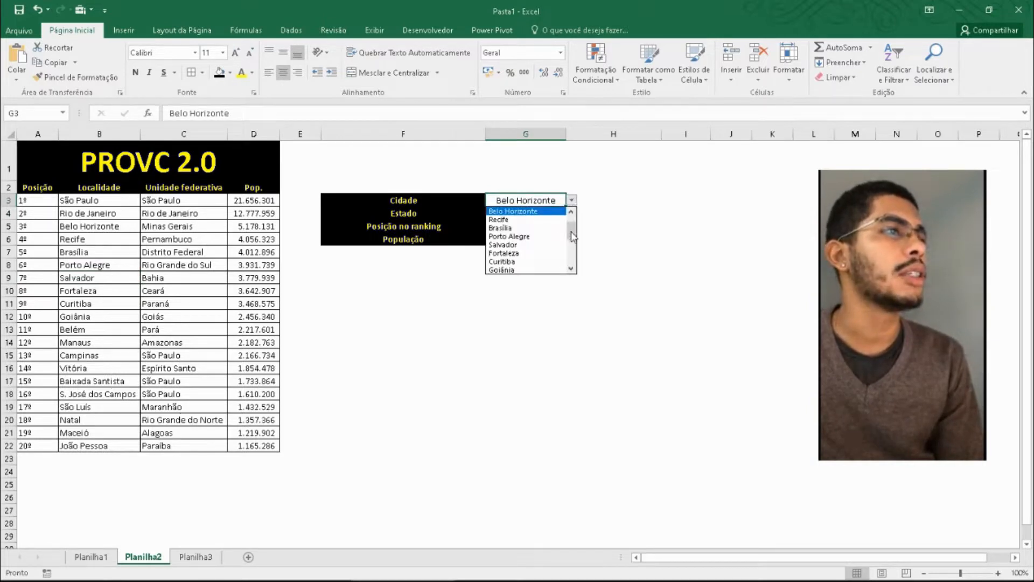
scroll(570, 226, "up", 1)
left_click(538, 211)
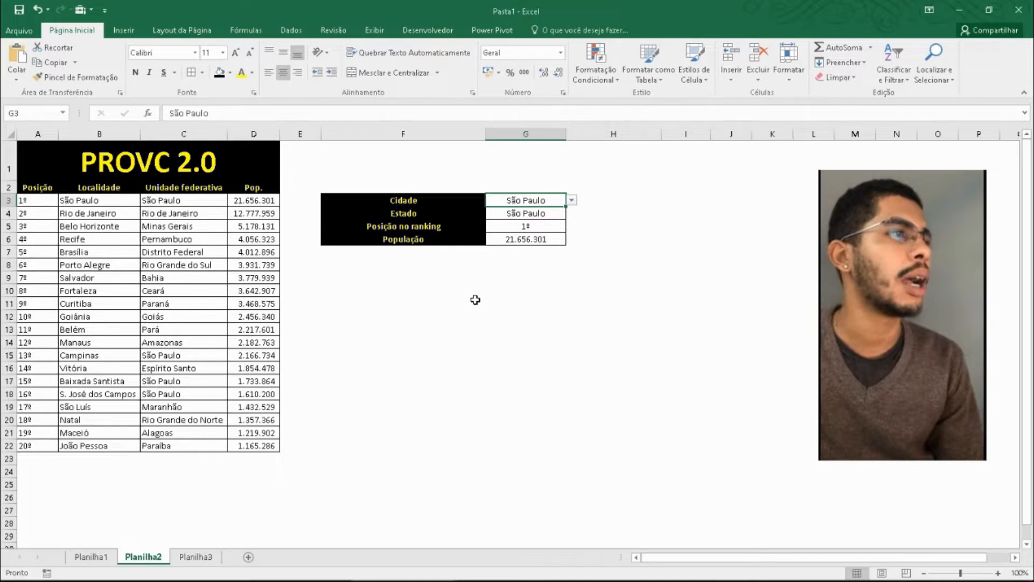
- Examine the formulas behind the Estado, Posição no ranking and População results in G4:G6
left_click(545, 304)
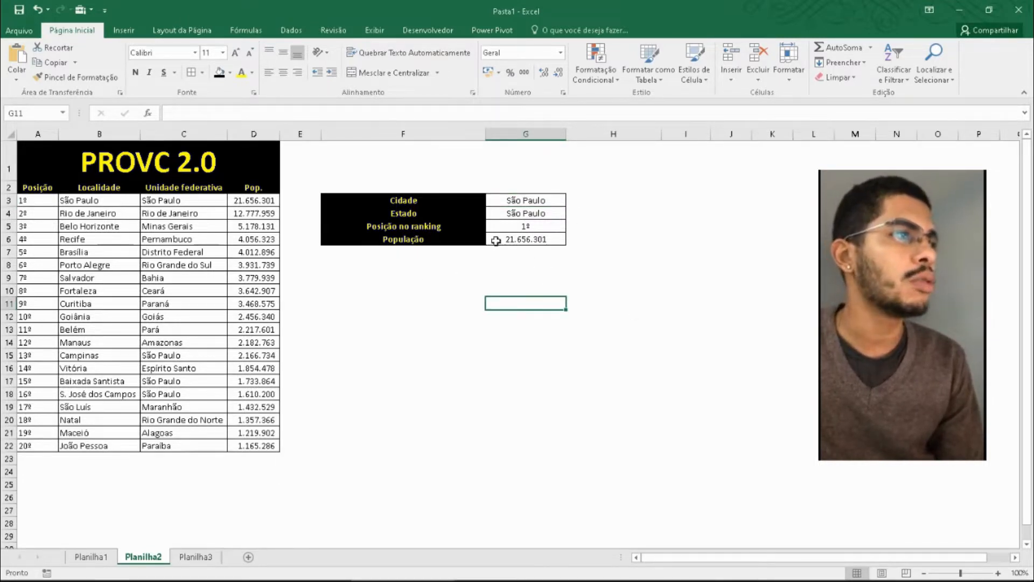
left_click(522, 228)
left_click(538, 239)
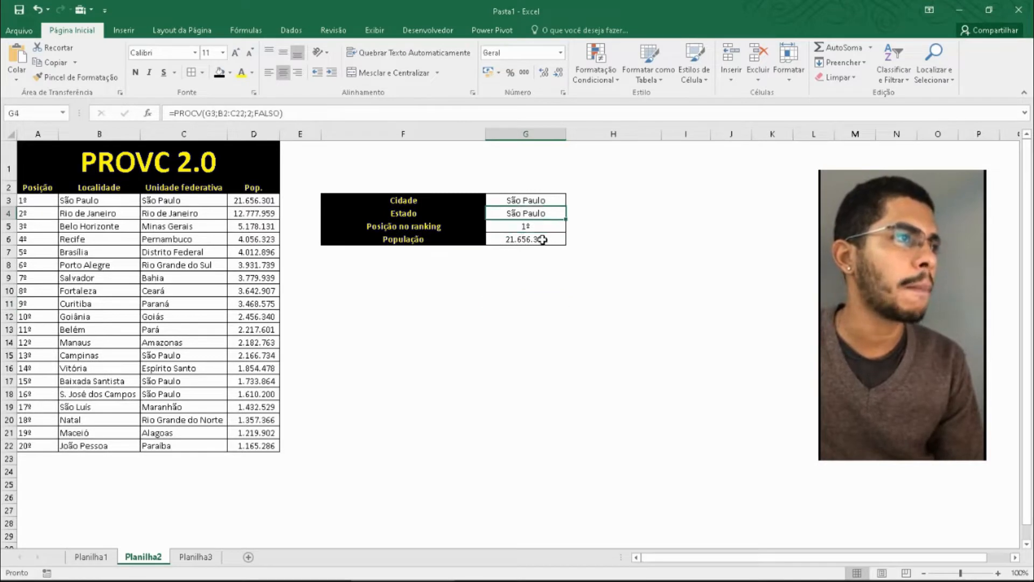
left_click(539, 226)
left_click(545, 240)
left_click(540, 215)
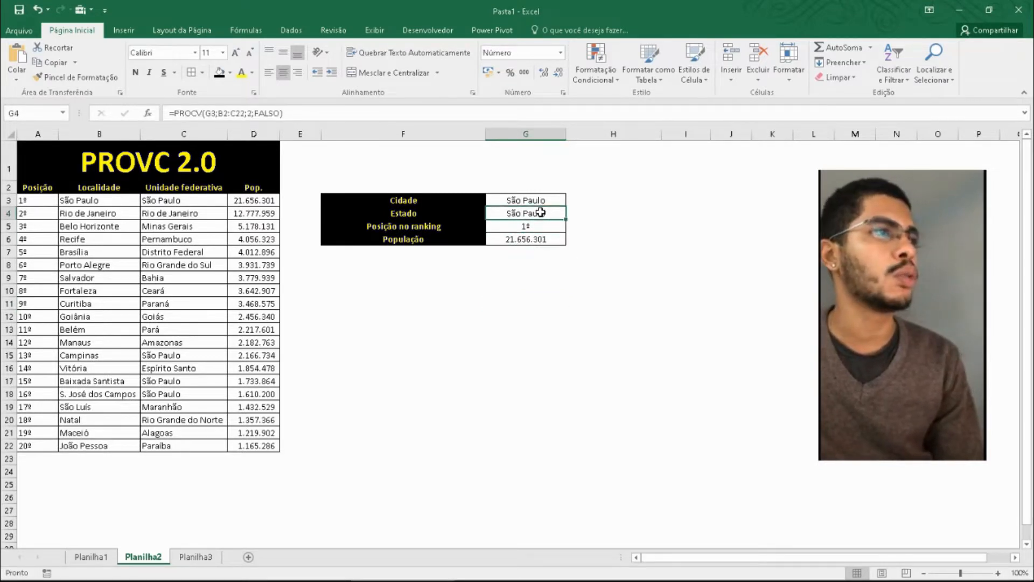
left_click(541, 227)
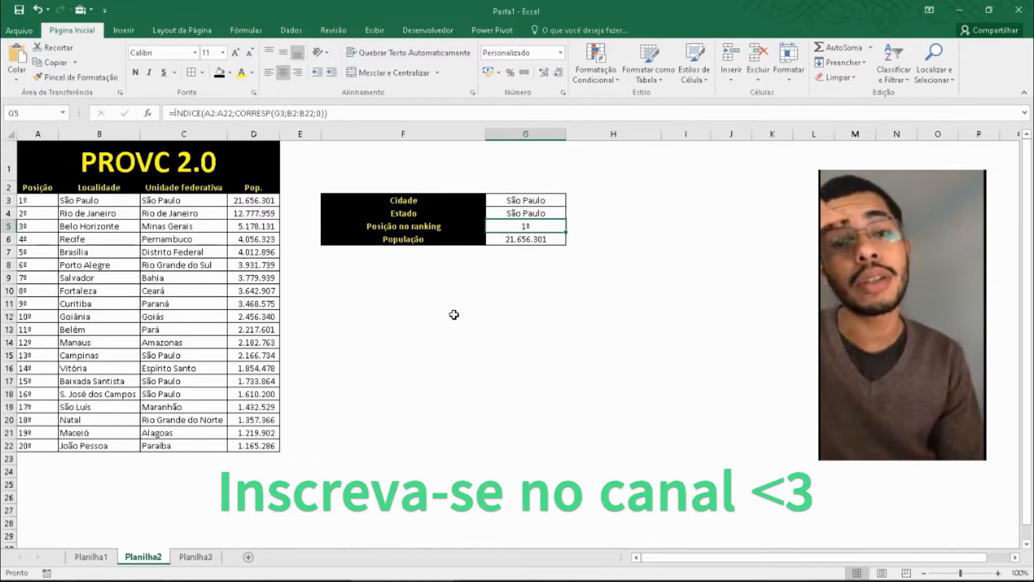
left_click(450, 313)
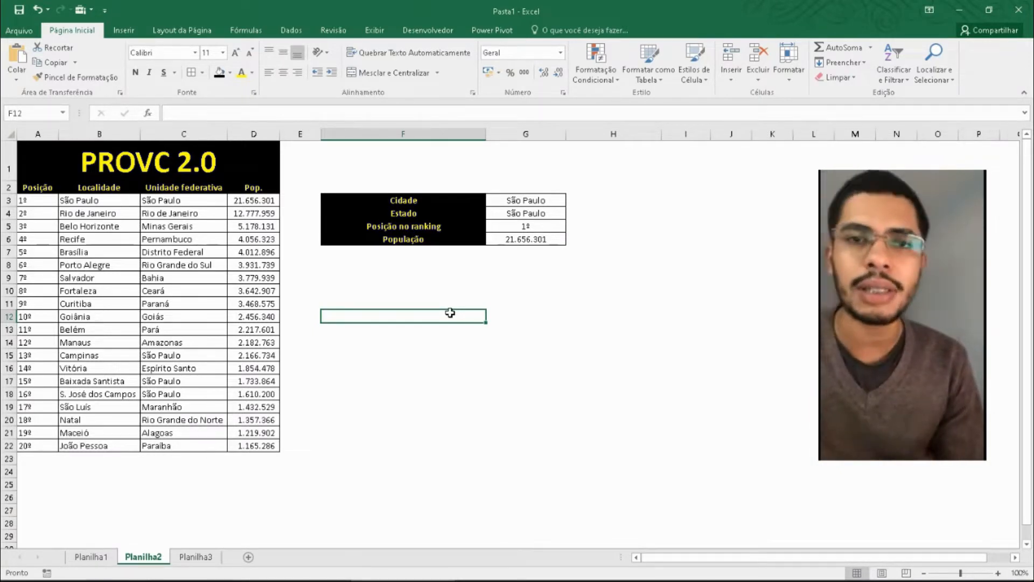
left_click(544, 288)
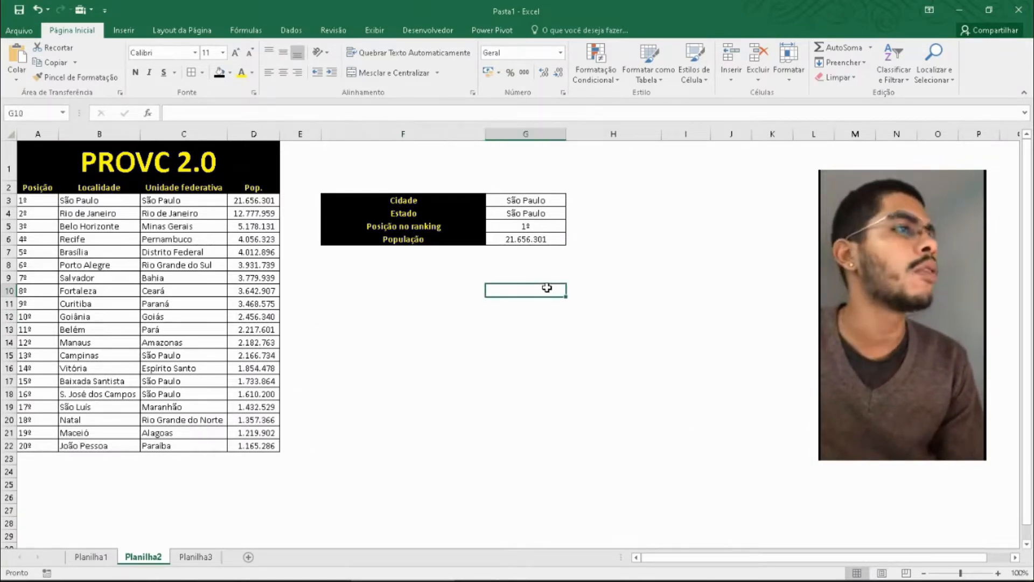
- Choose Recife from the city list in G3 and check the looked-up results in G4:G6
left_click(542, 203)
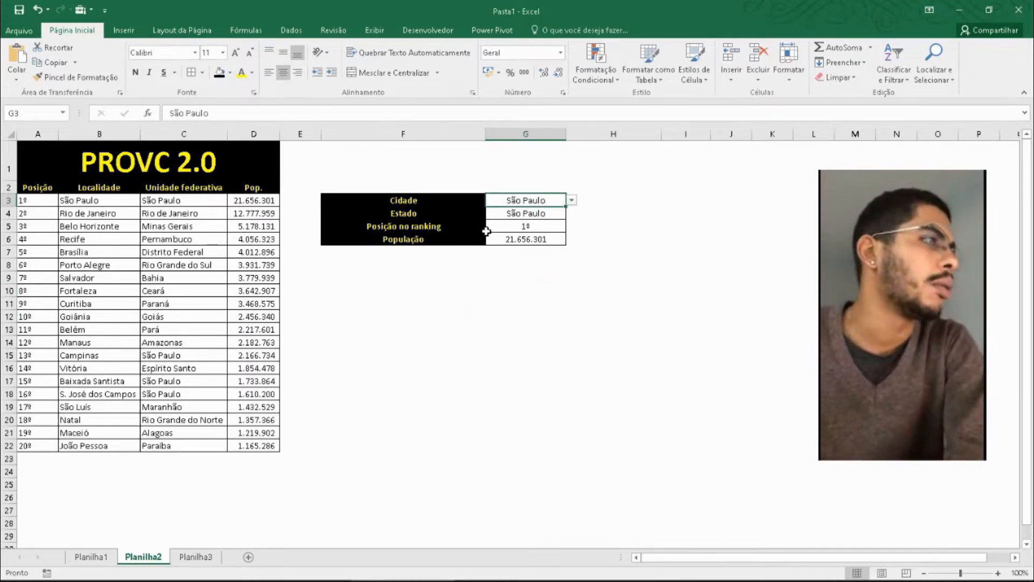
left_click(181, 243)
left_click_drag(37, 203, 247, 443)
left_click(383, 378)
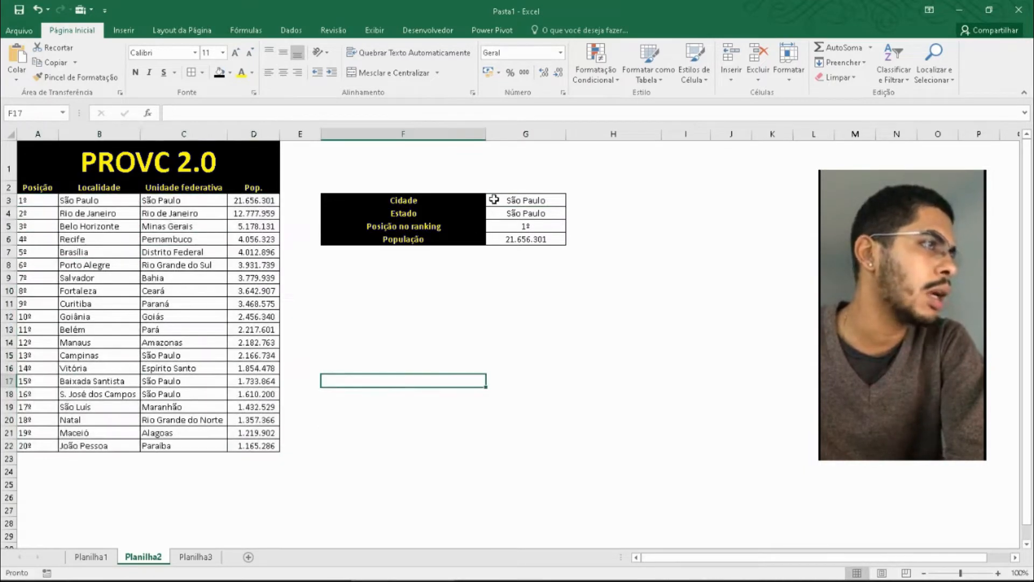
left_click(531, 212)
left_click(526, 200)
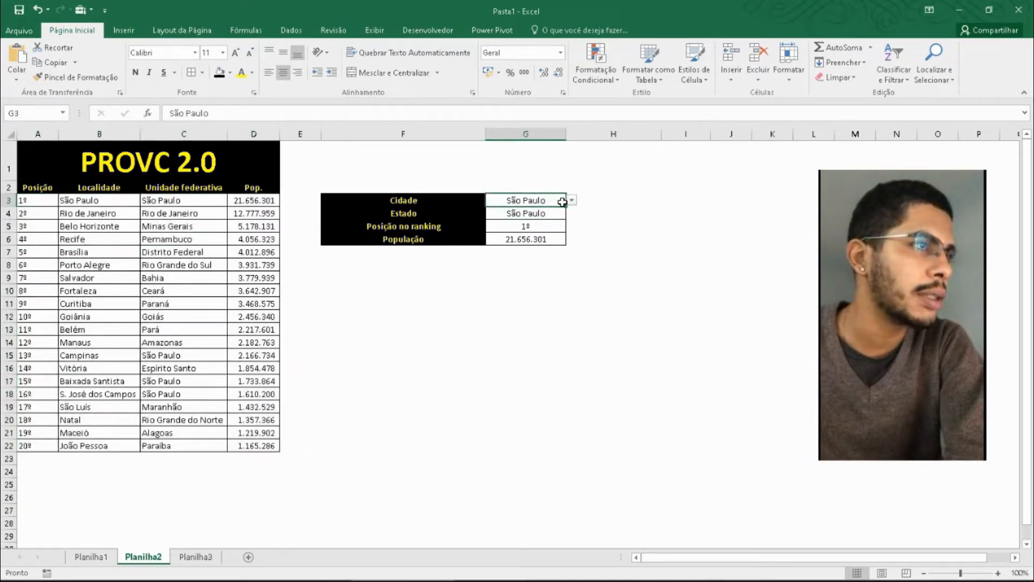
left_click(571, 201)
left_click(538, 234)
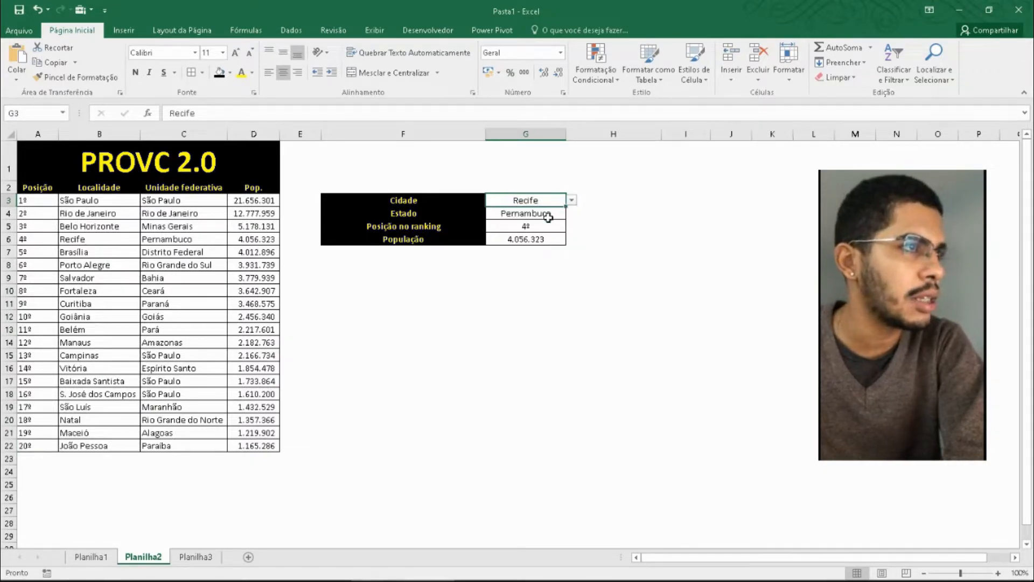
left_click(548, 218)
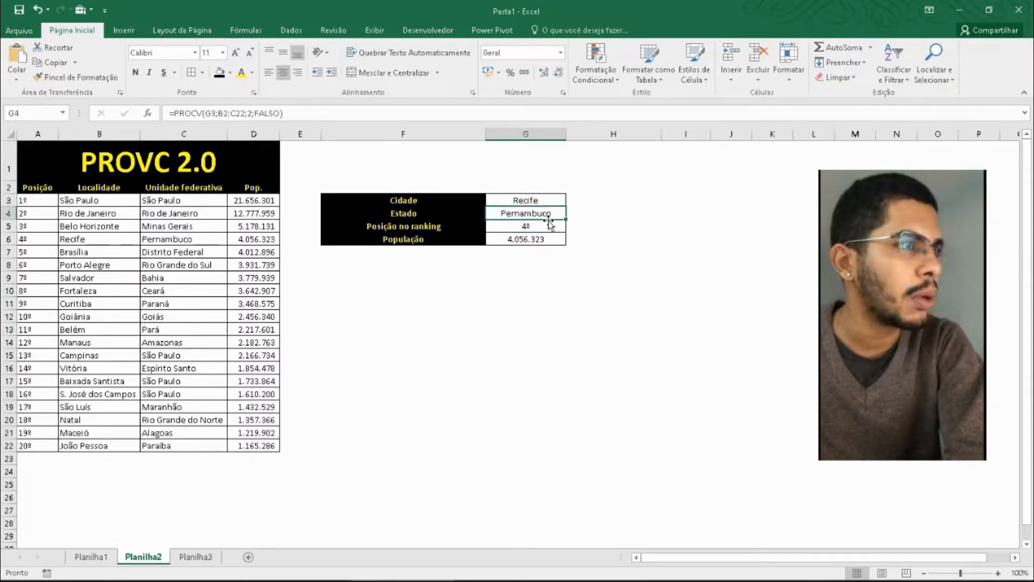
left_click(548, 225)
left_click(558, 243)
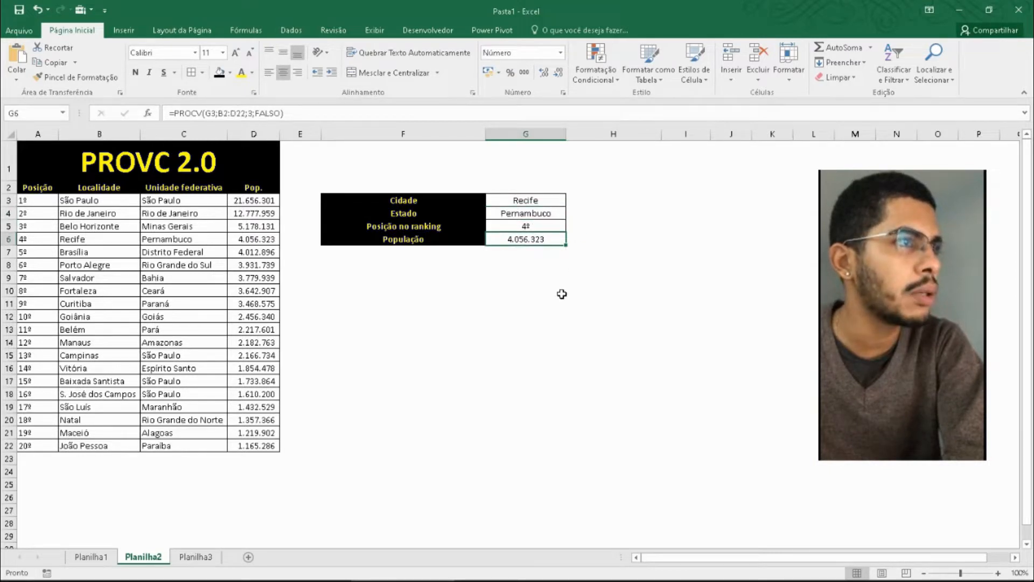
left_click(442, 330)
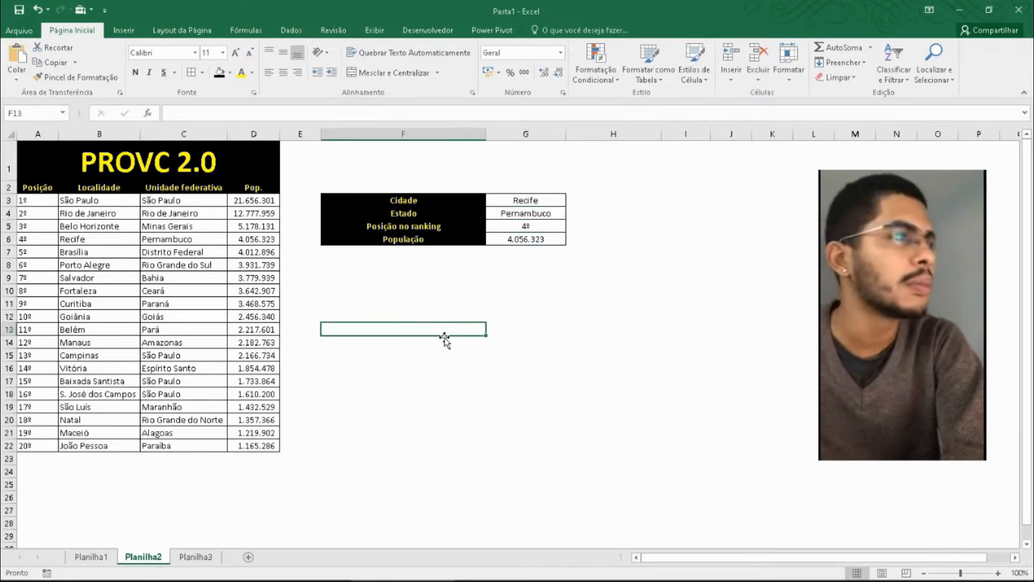
- Enter the labels Cidade in F11 and Estado in F12 for a new lookup table
left_click(413, 302)
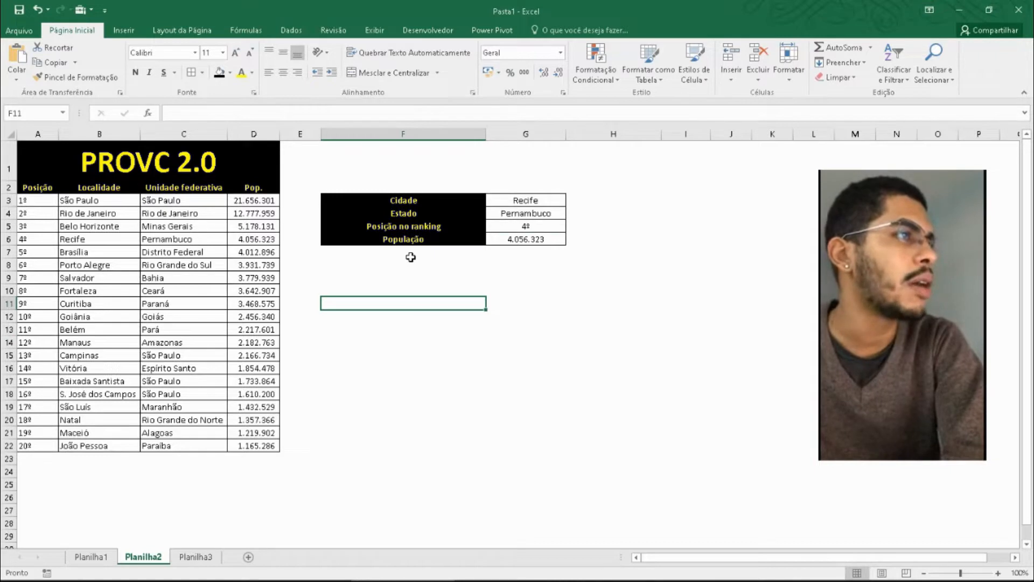
type("cl")
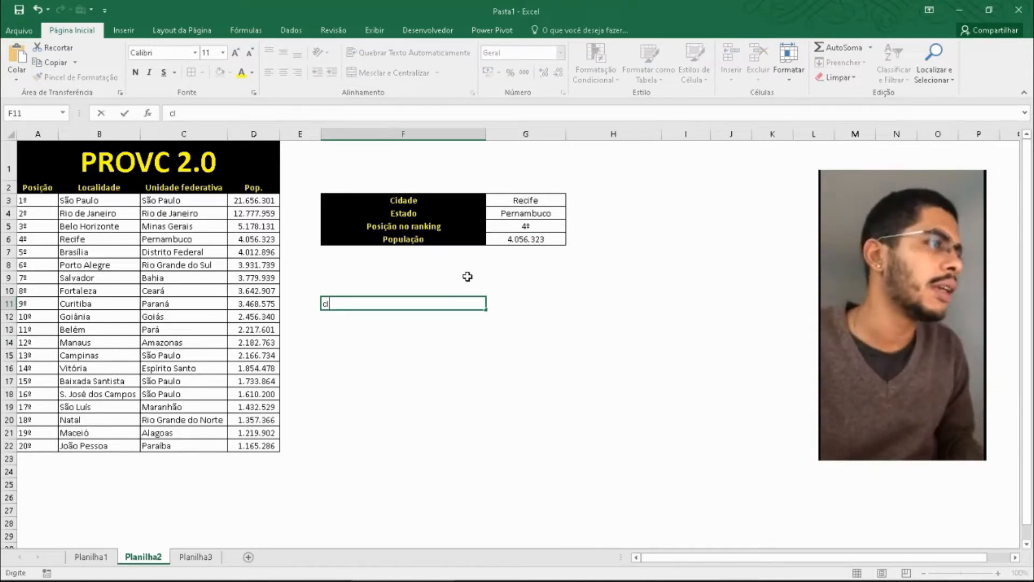
key("BackSpace")
type("Cidade")
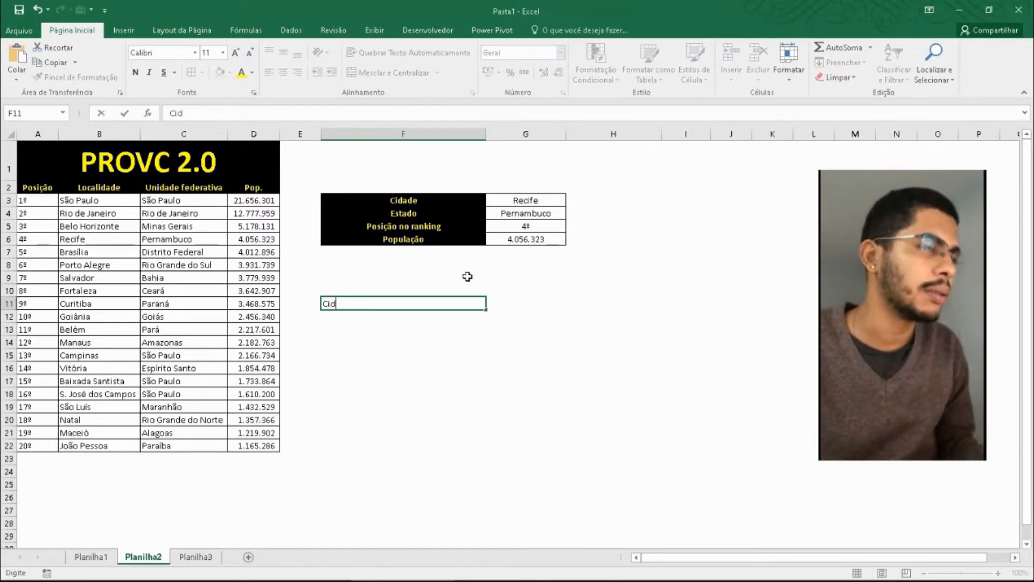
key("Return")
type("Estado")
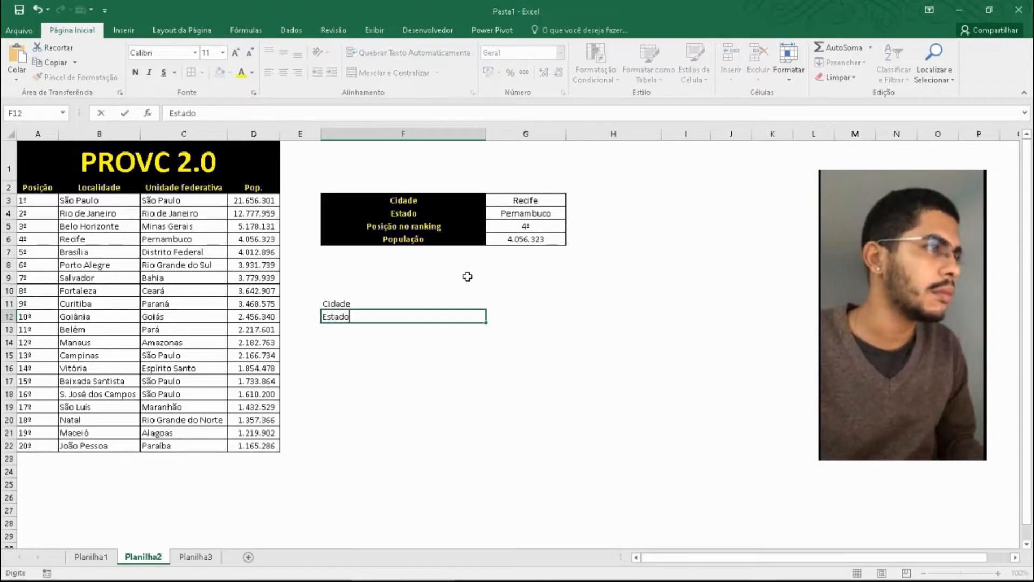
key("Return")
- Add the labels Posição no Ranking in F13 and População in F14
type("Posição no R")
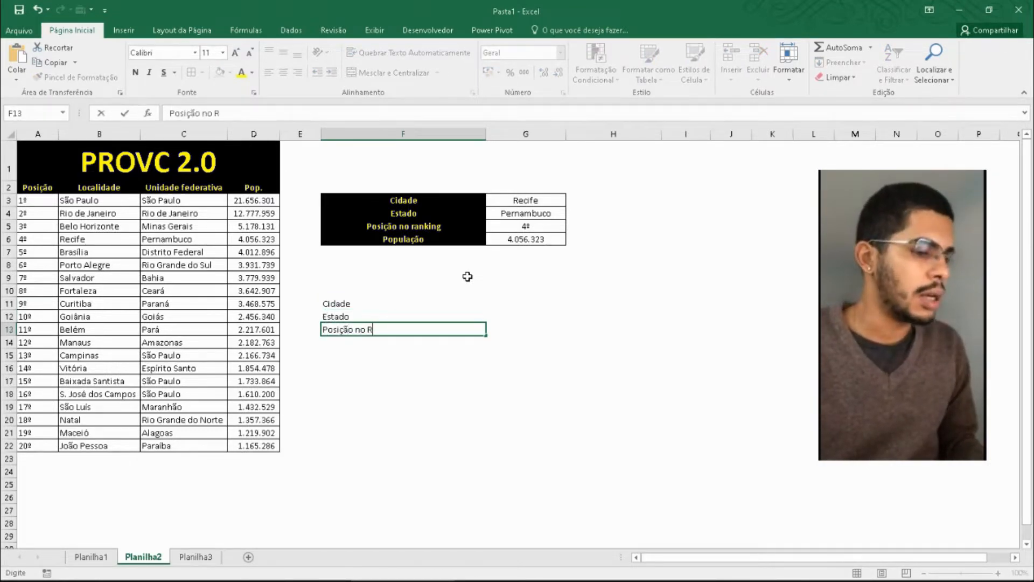
type("anking")
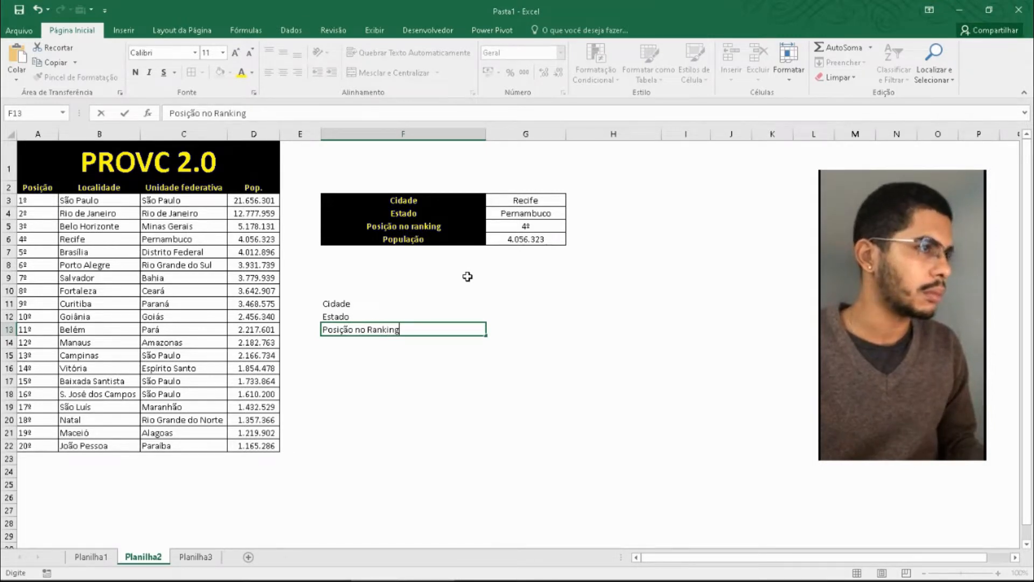
key("Return")
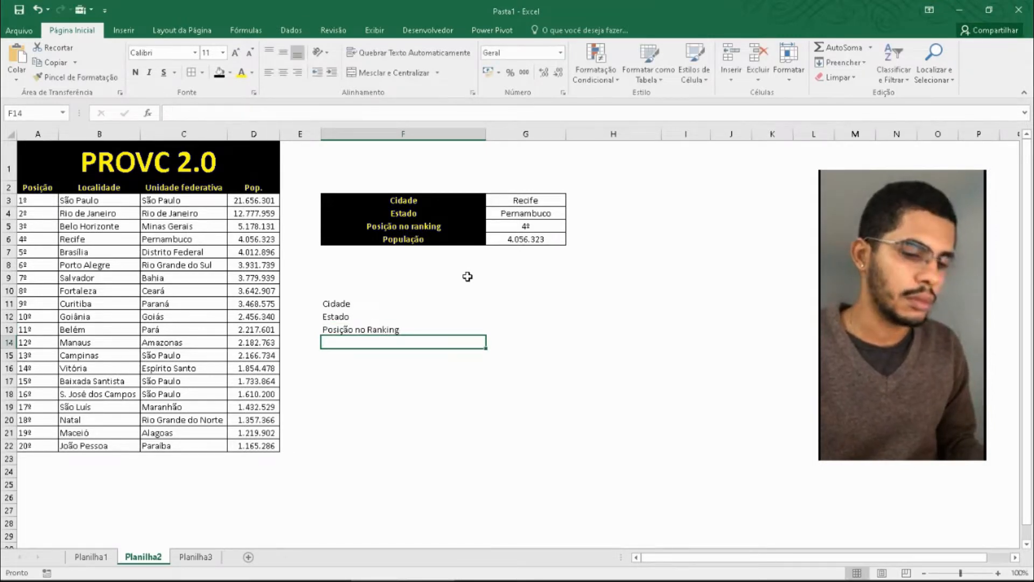
type("Poupul")
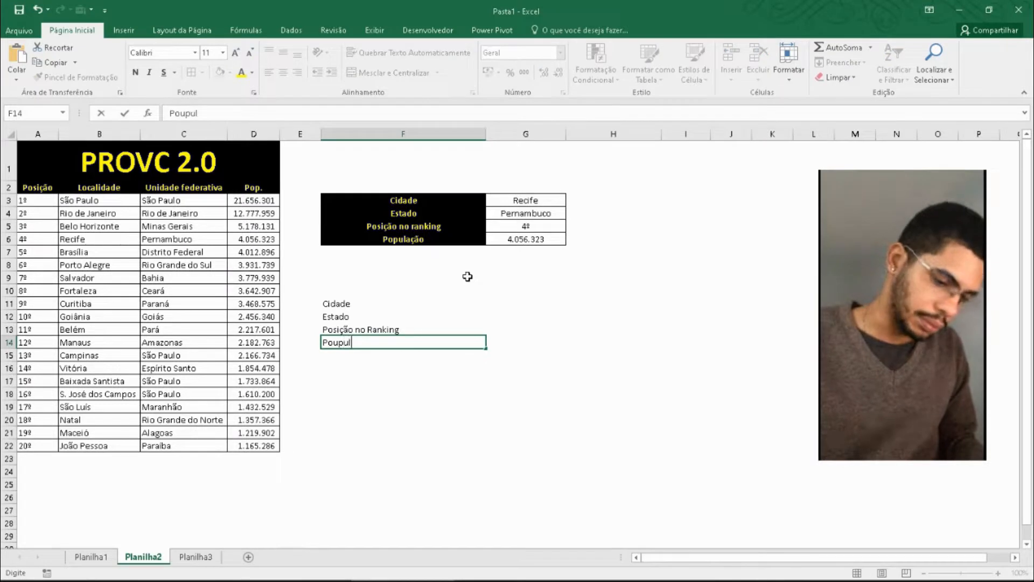
type("ação")
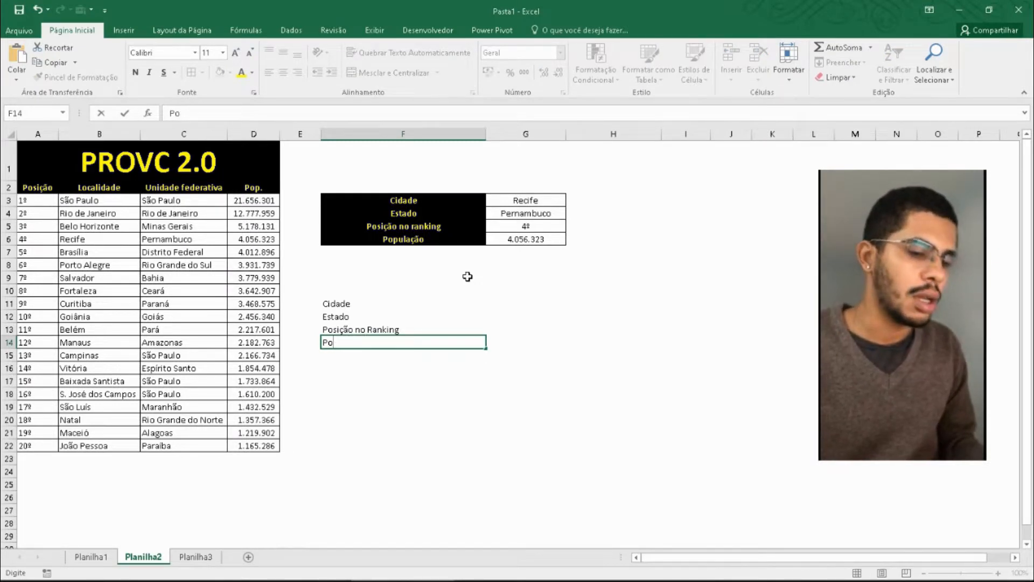
type("pulaç")
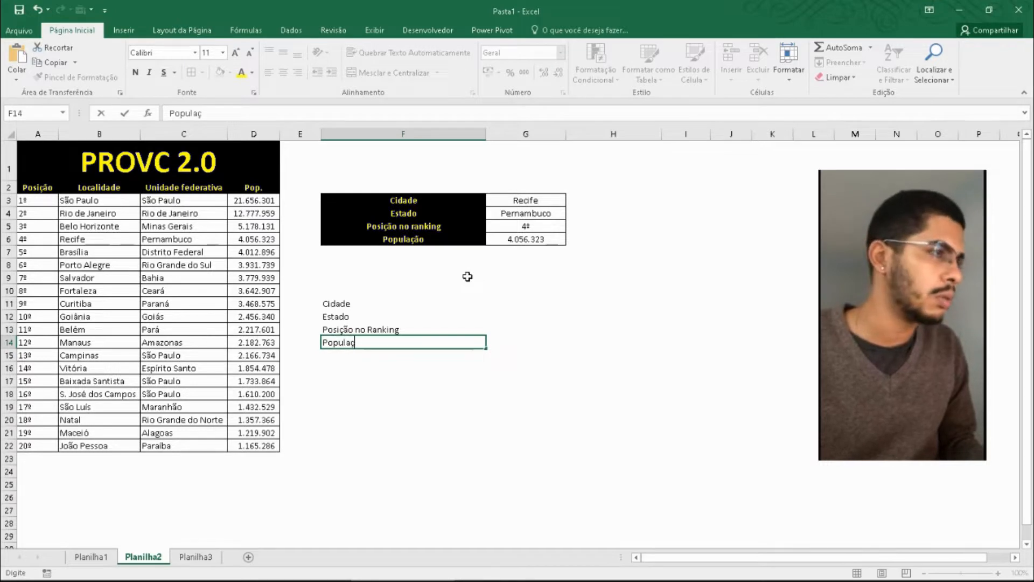
type("ão")
key("Return")
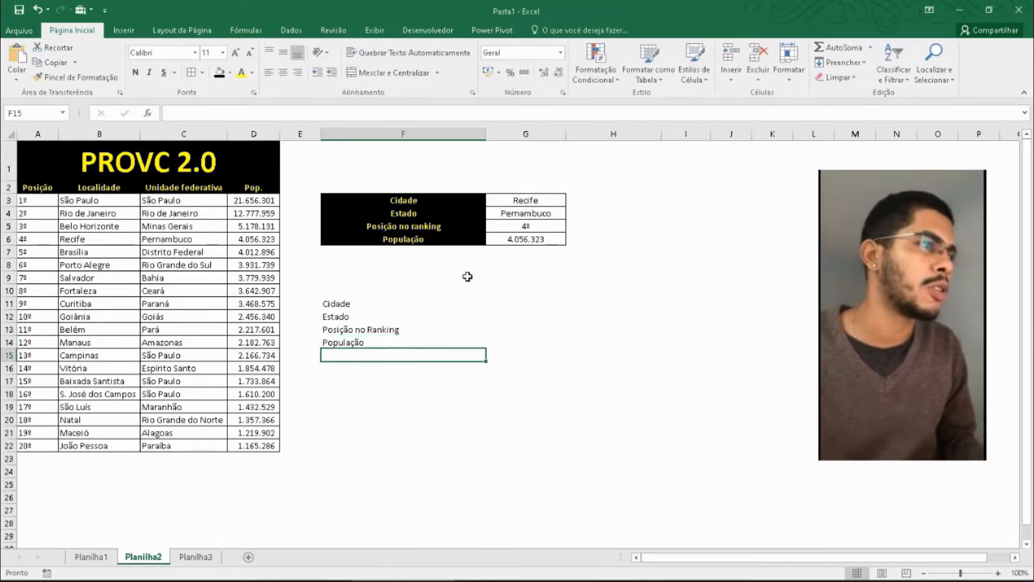
left_click(437, 303)
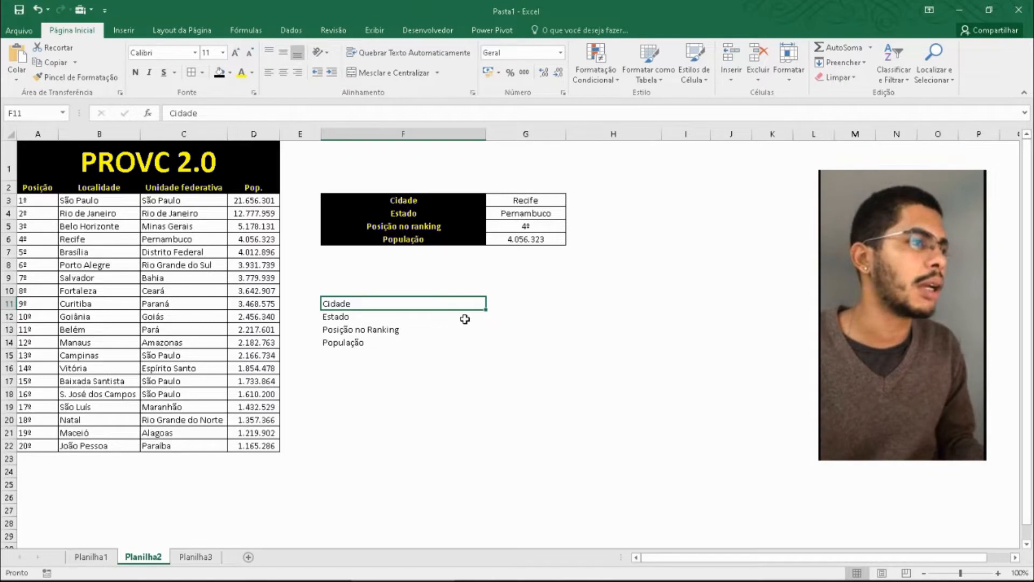
key("Down")
key("Down")
key("Down")
key("Down")
key("Down")
key("Down")
key("Down")
key("Down")
key("Down")
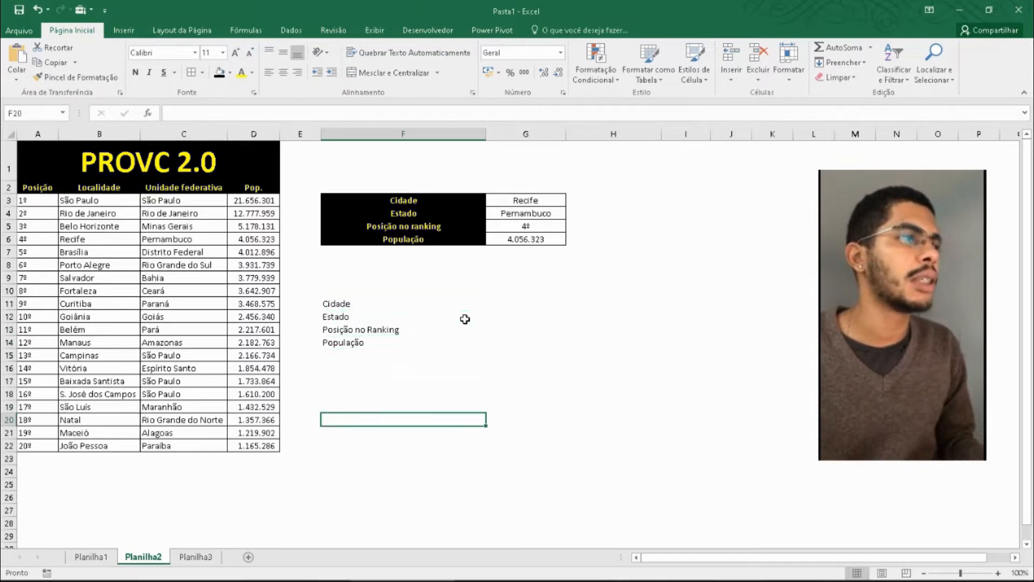
key("Up")
key("Up")
key("Up")
key("Up")
key("Up")
key("Up")
key("Up")
key("Up")
key("Up")
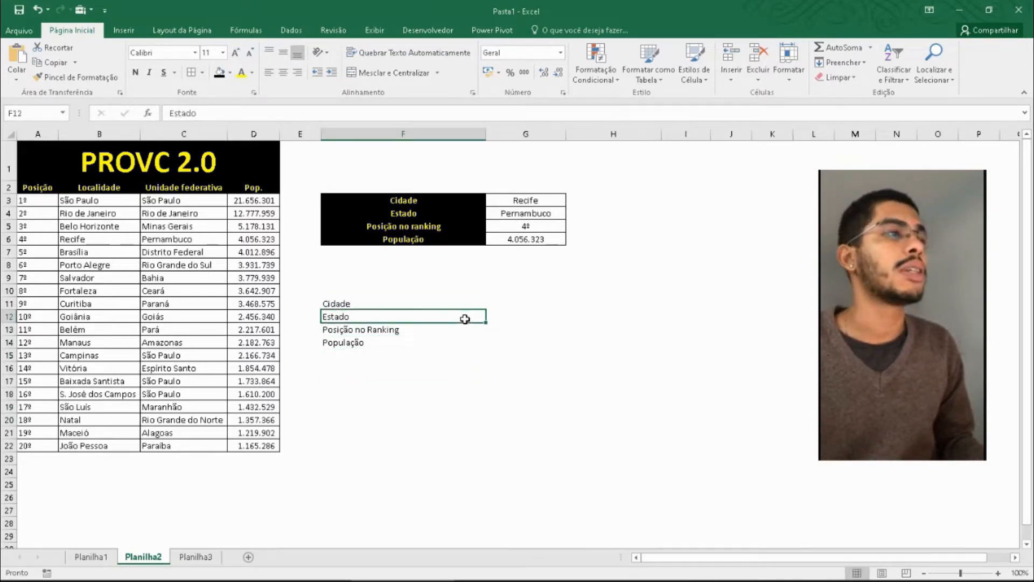
key("Right")
key("Right")
key("Right")
key("Right")
key("Left")
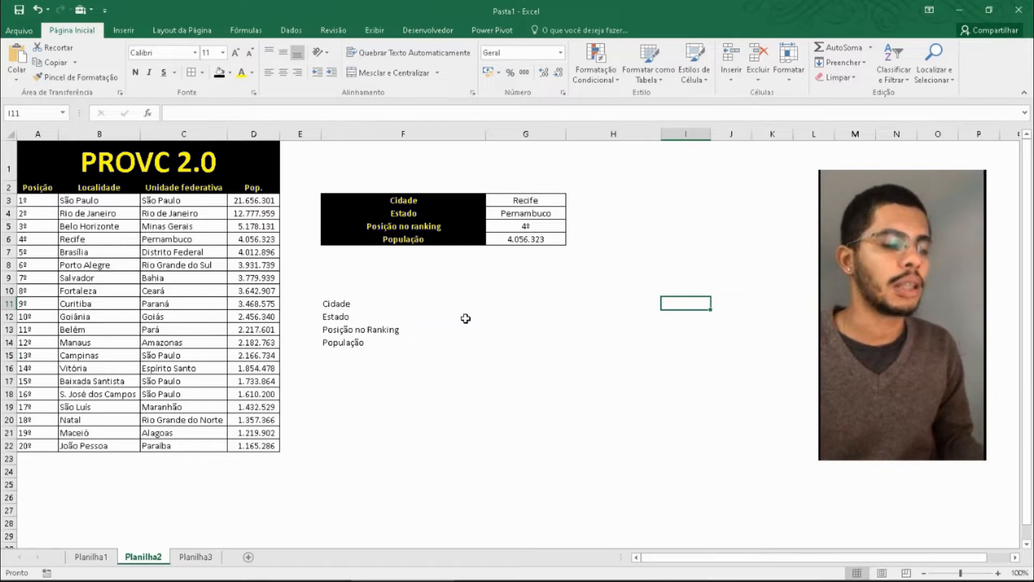
key("Left")
key("Left")
key("Left")
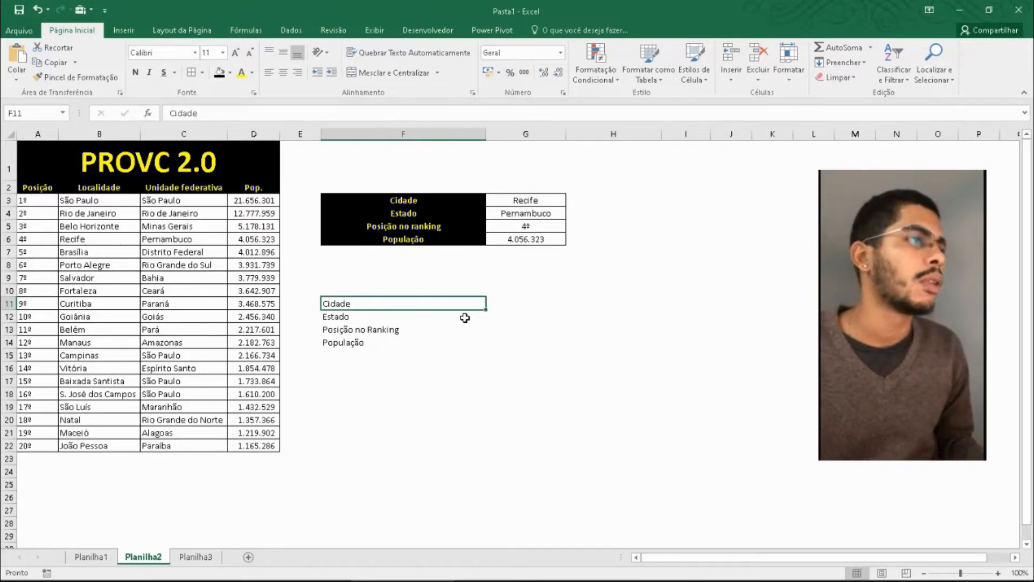
key("Up")
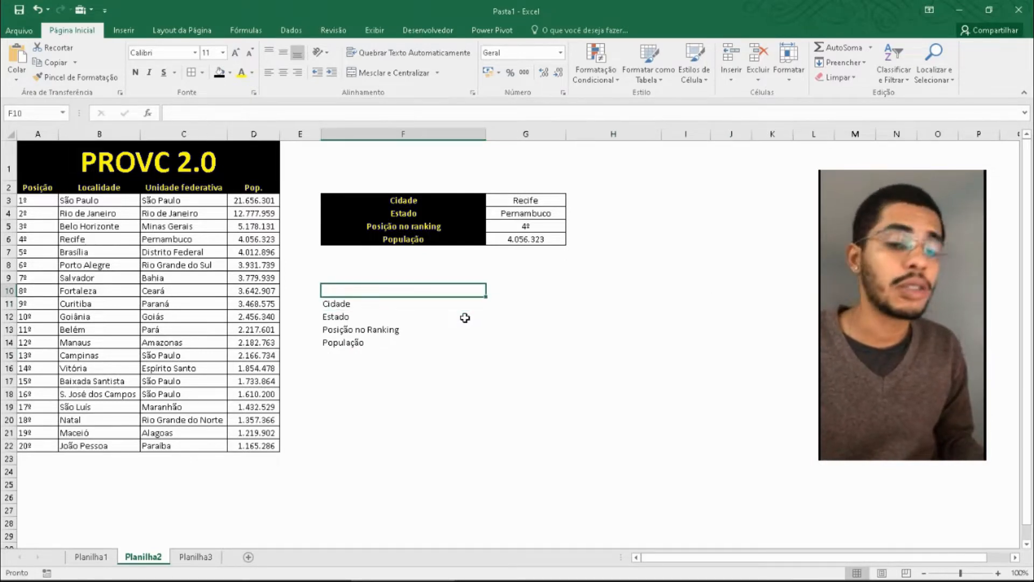
key("Down")
key("Up")
type("T")
key("Escape")
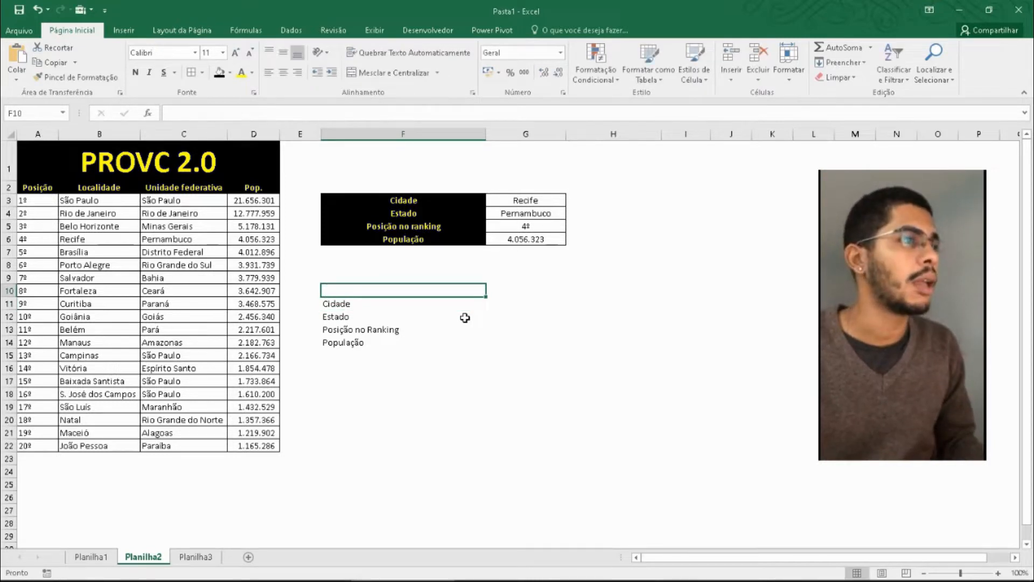
key("Left")
key("Right")
key("Up")
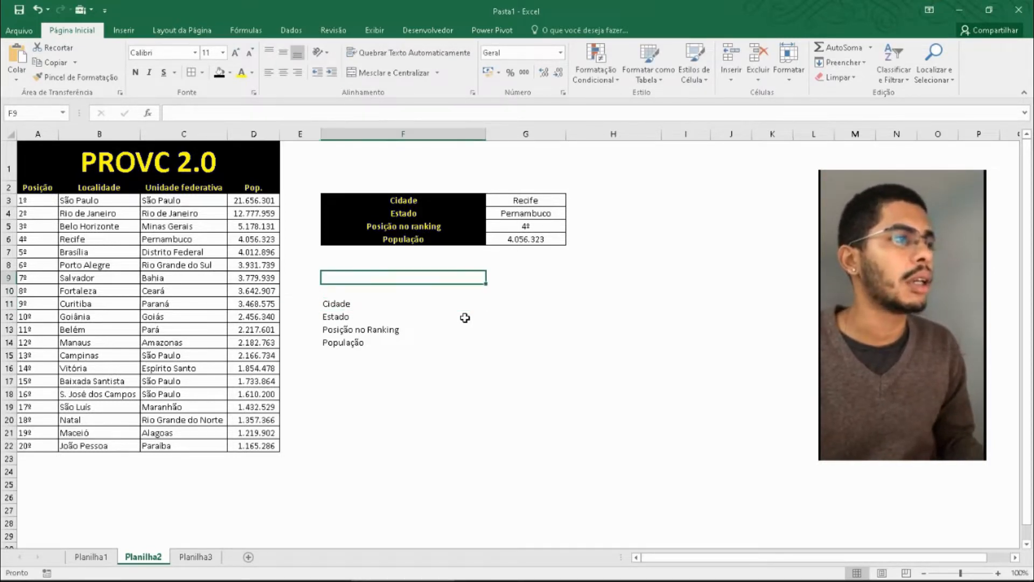
key("Down")
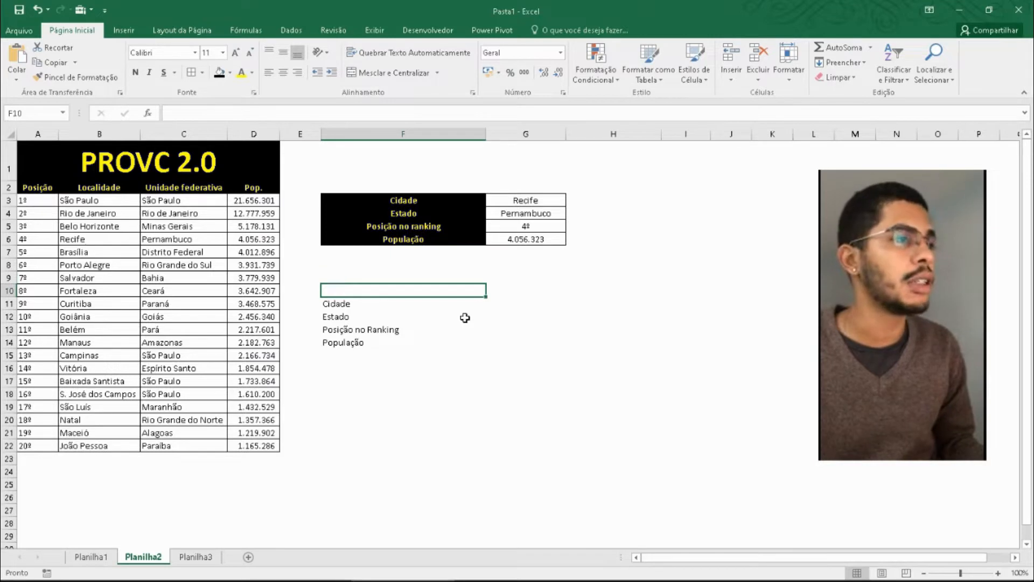
key("Up")
key("Down")
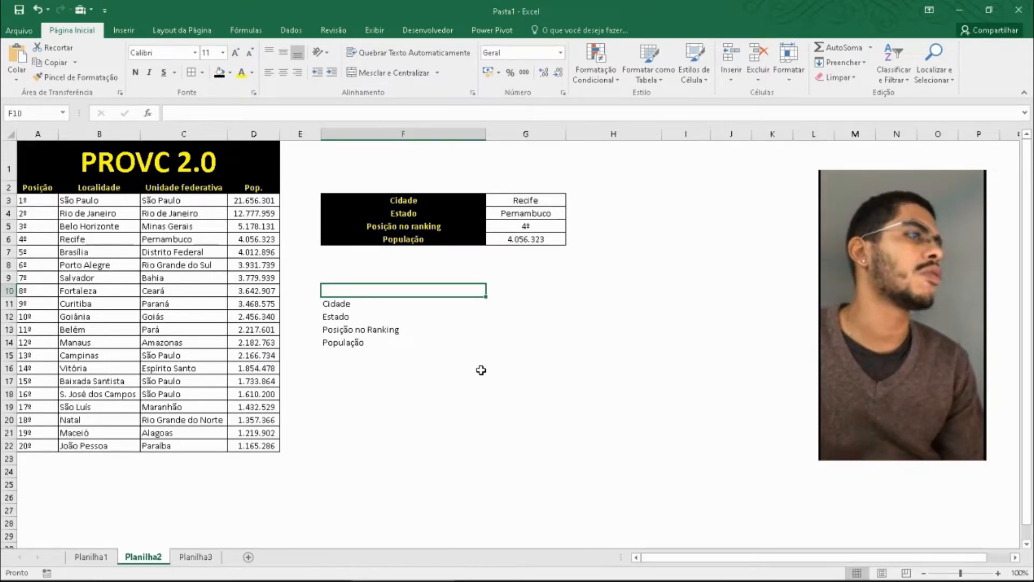
left_click(441, 300)
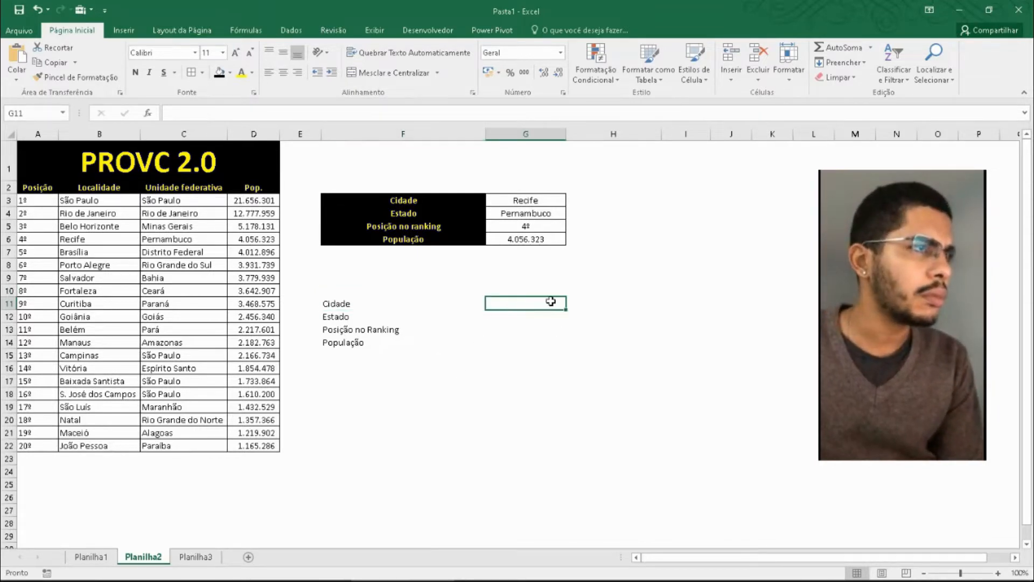
- Format the labels in F11:F14 with yellow font, black fill, centred alignment and bold
left_click_drag(409, 304, 412, 342)
left_click(402, 313)
left_click(401, 305)
left_click_drag(404, 307, 404, 342)
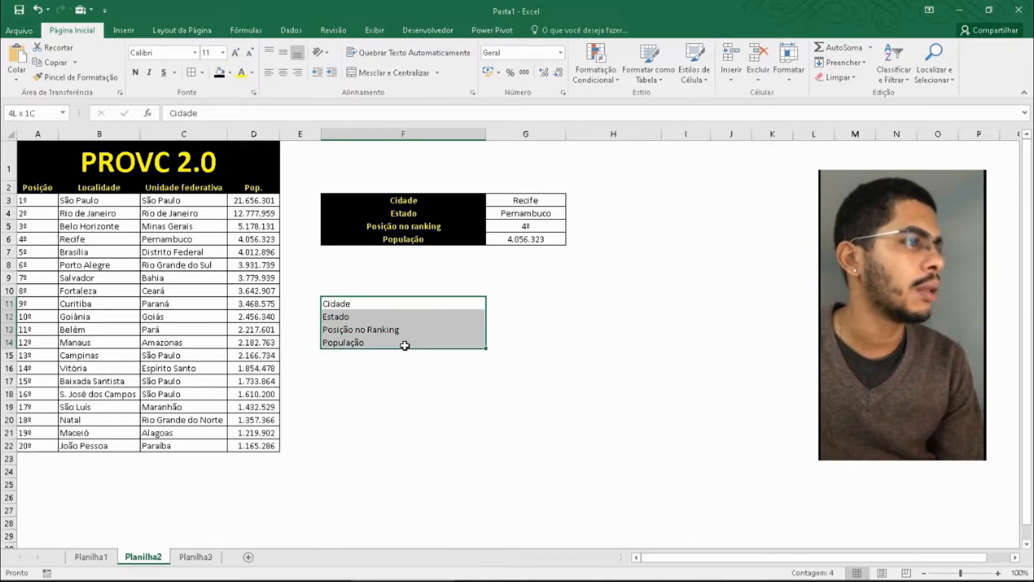
left_click(241, 71)
left_click(219, 72)
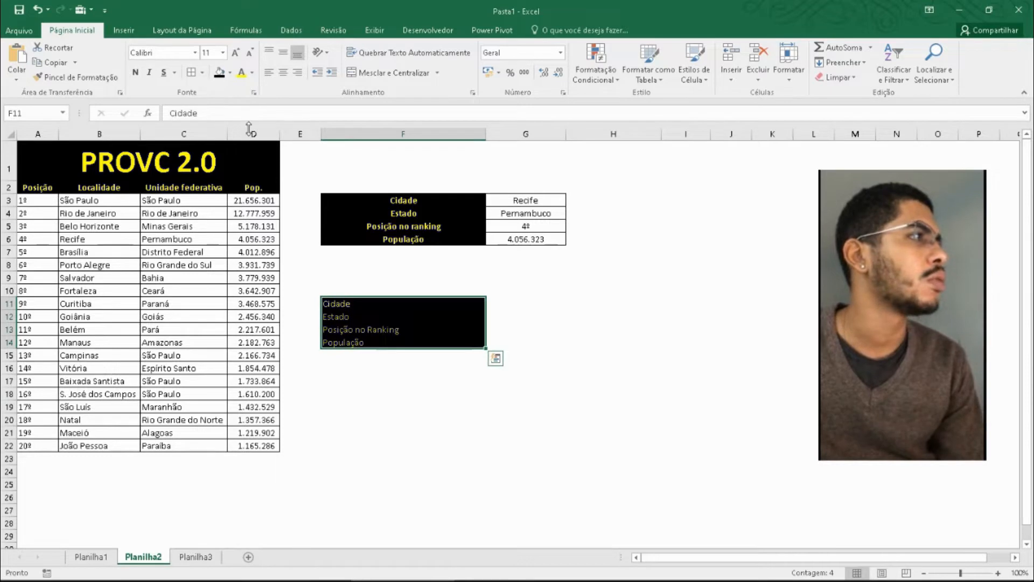
left_click(282, 72)
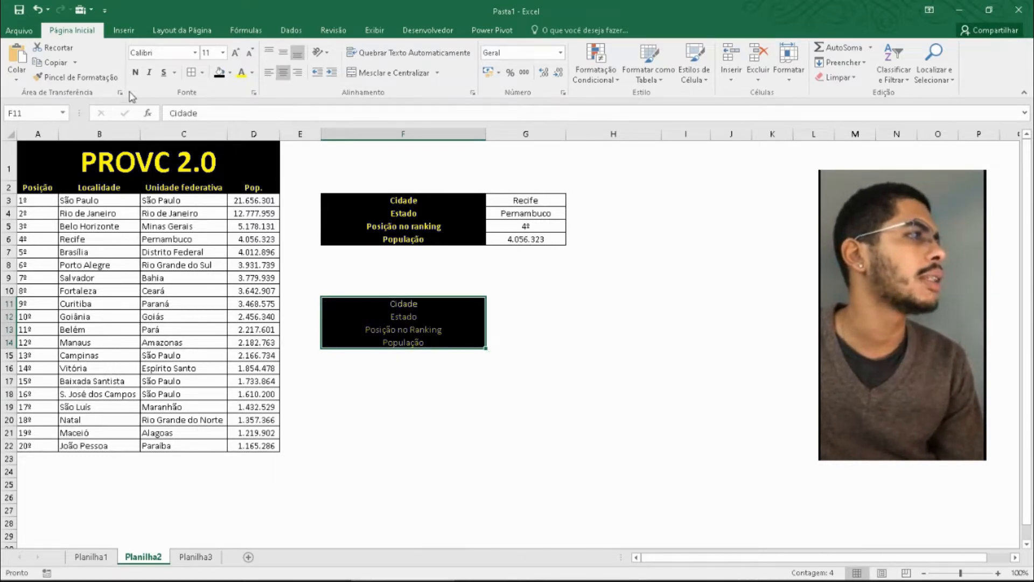
left_click(136, 72)
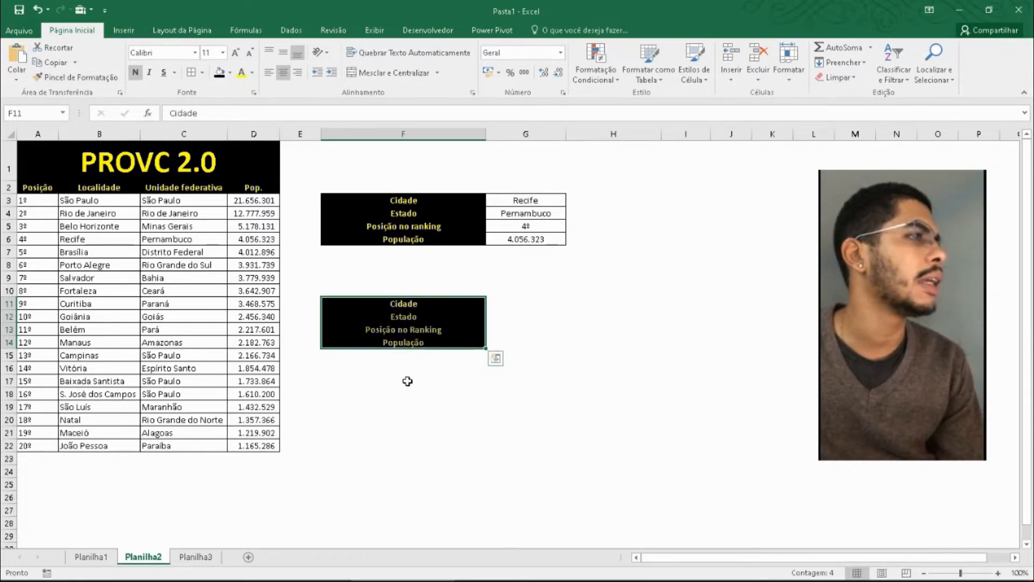
- Apply all borders to the value cells G11:G14 beside the new labels
left_click(469, 327)
left_click(525, 301)
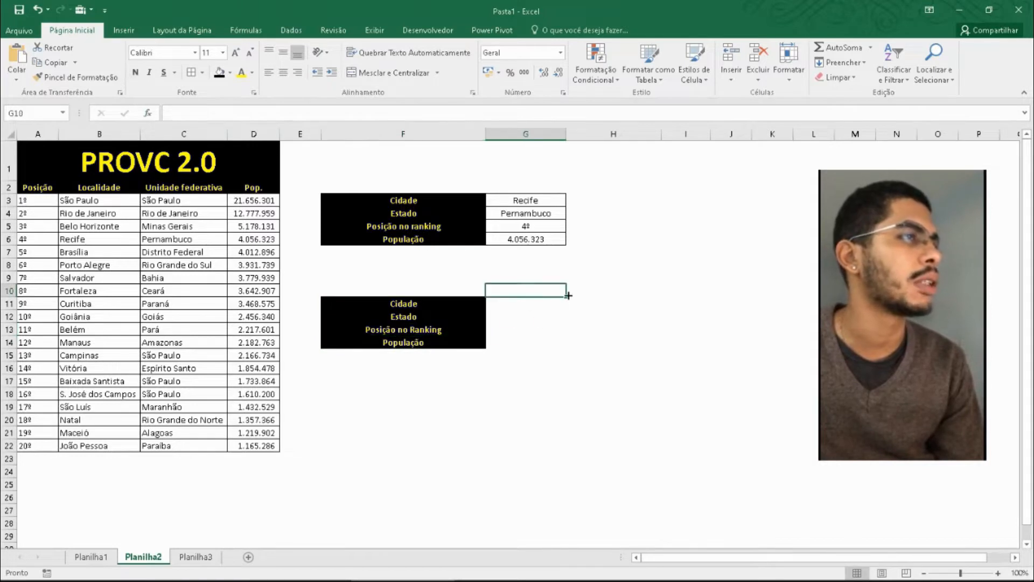
left_click_drag(539, 303, 537, 339)
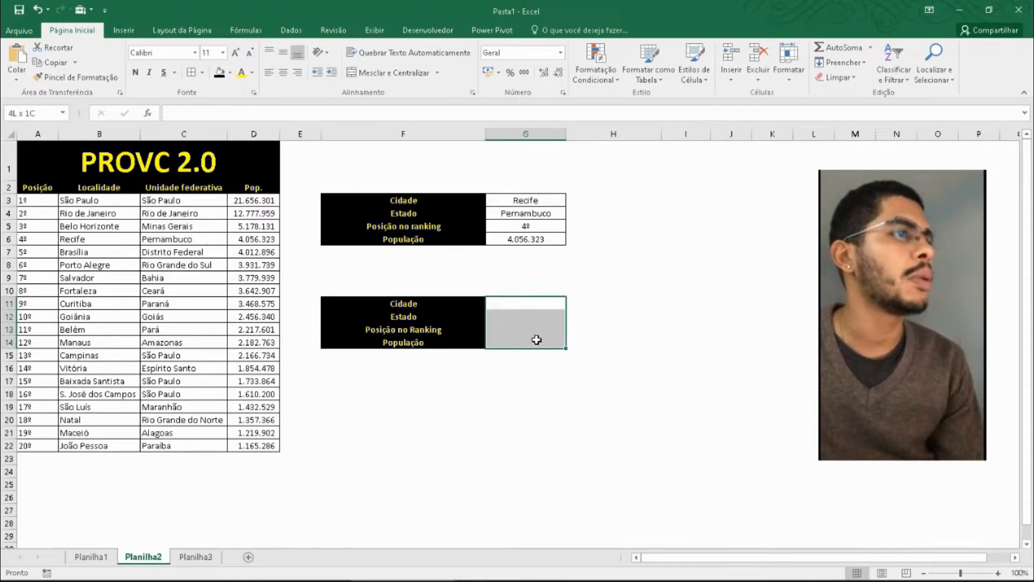
left_click(191, 73)
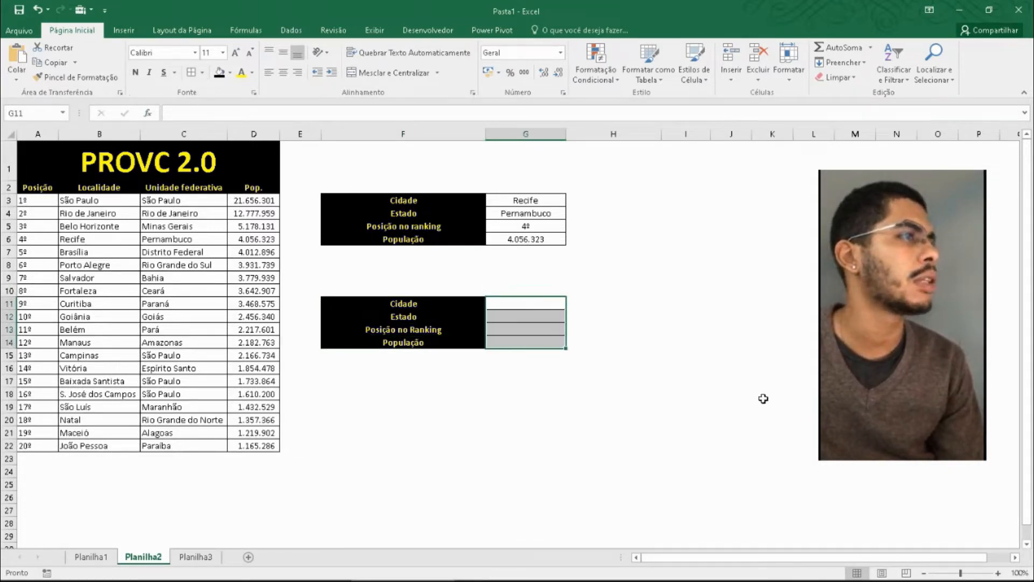
left_click(202, 73)
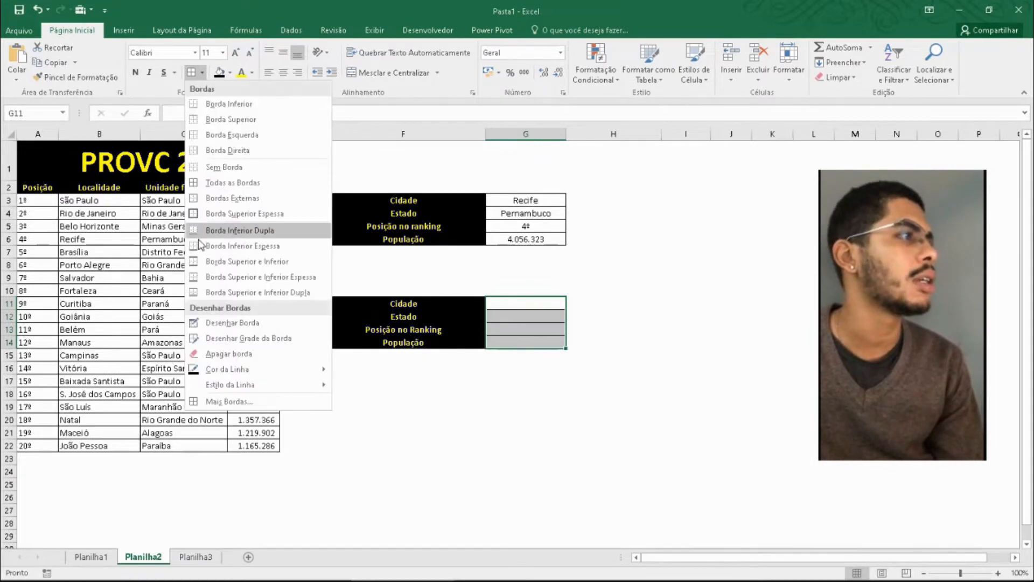
left_click(227, 183)
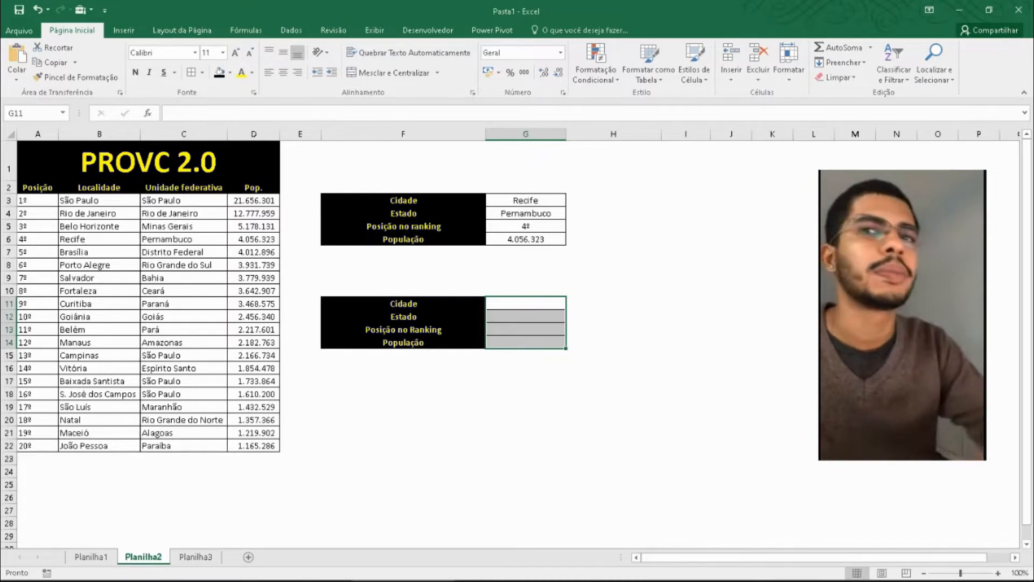
- Add data validation to the Cidade value cell G11, allowing entries from a list (Lista)
left_click(523, 325)
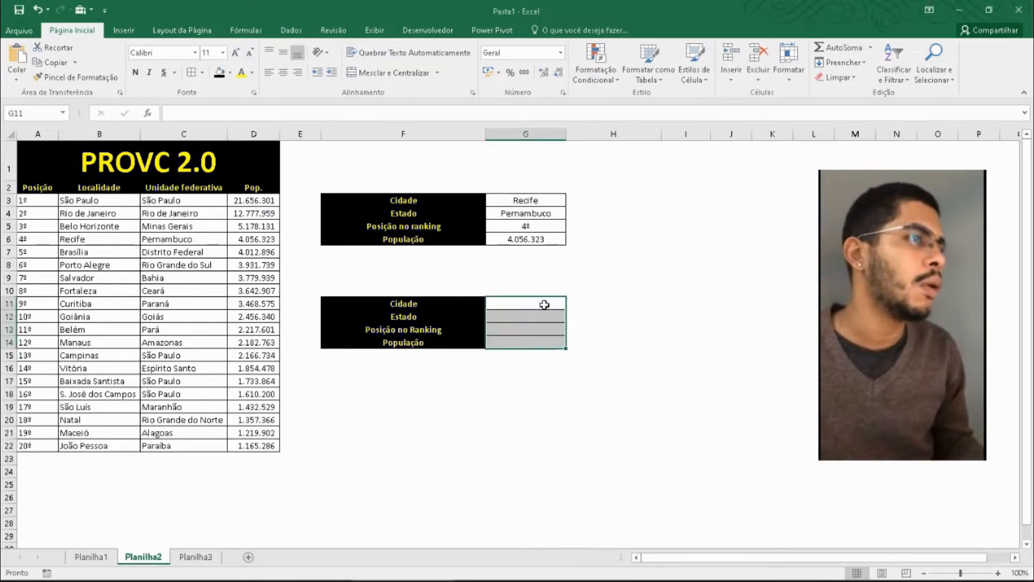
left_click(544, 305)
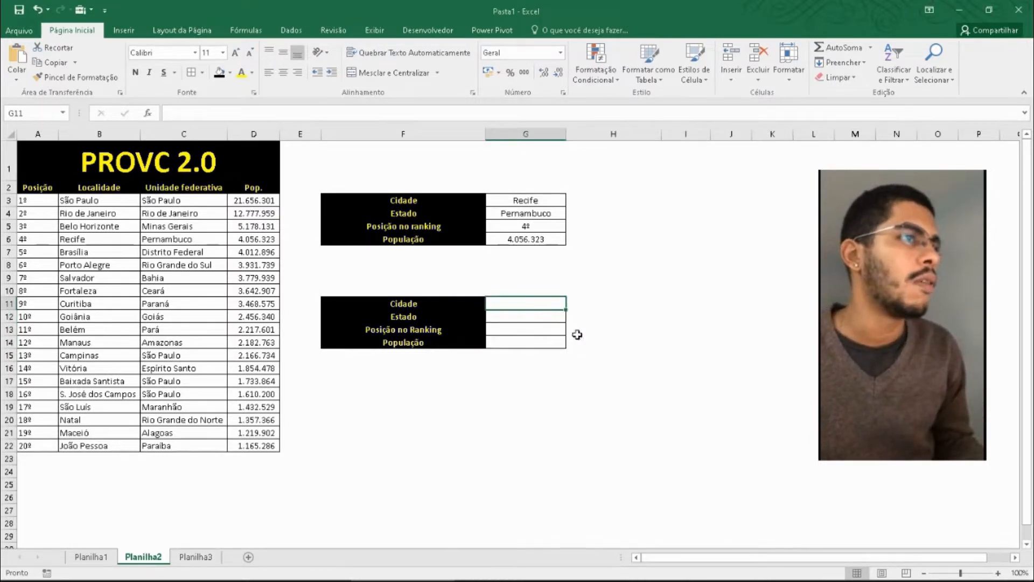
left_click_drag(106, 203, 120, 446)
left_click(518, 303)
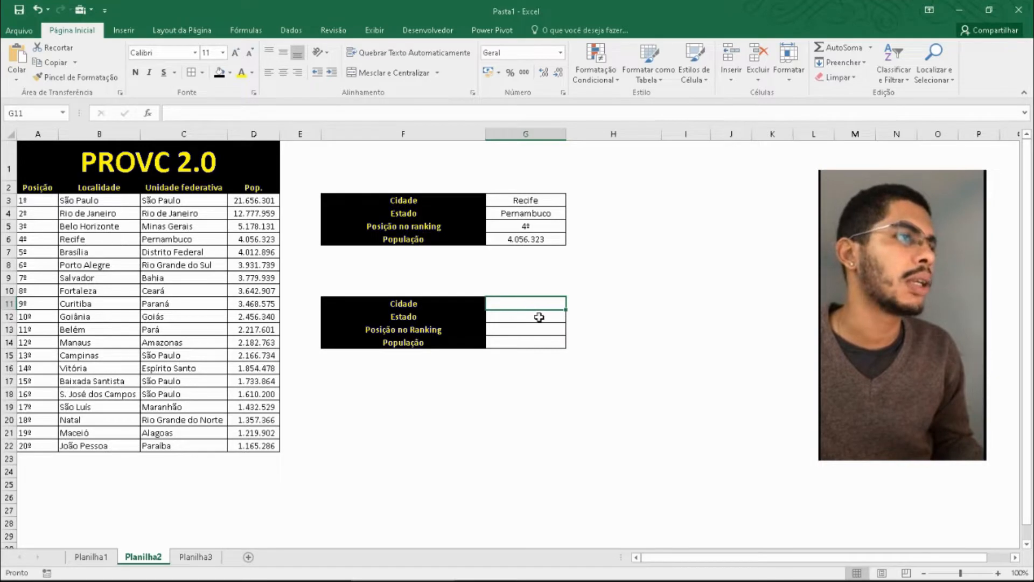
left_click(292, 30)
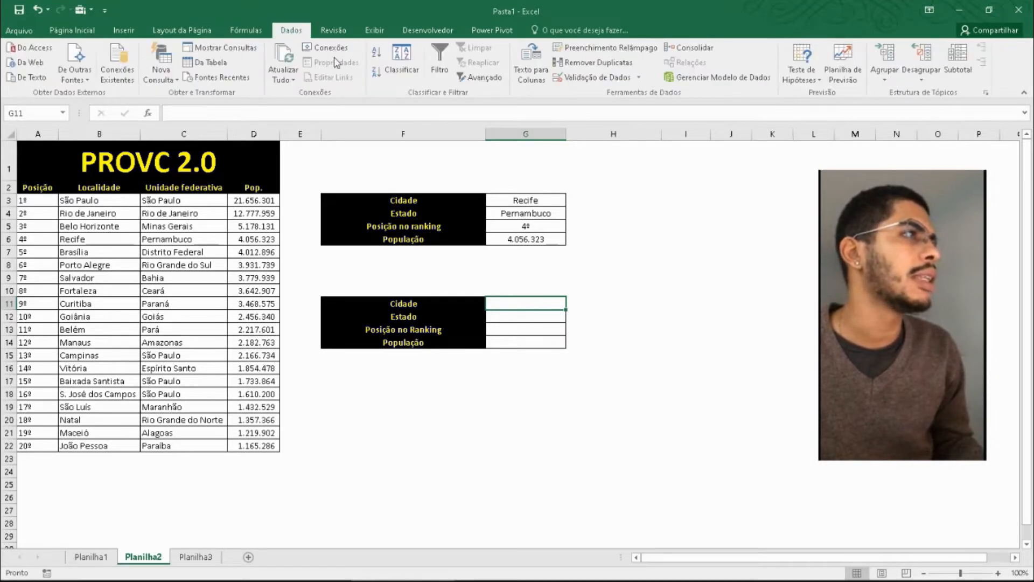
left_click(603, 76)
left_click_drag(516, 277, 679, 141)
left_click(645, 204)
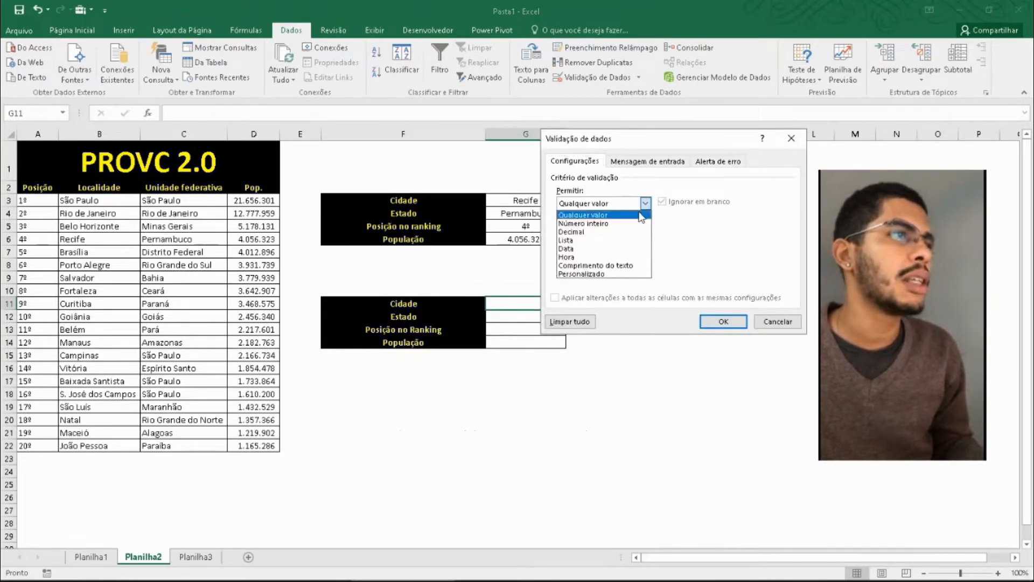
left_click(587, 244)
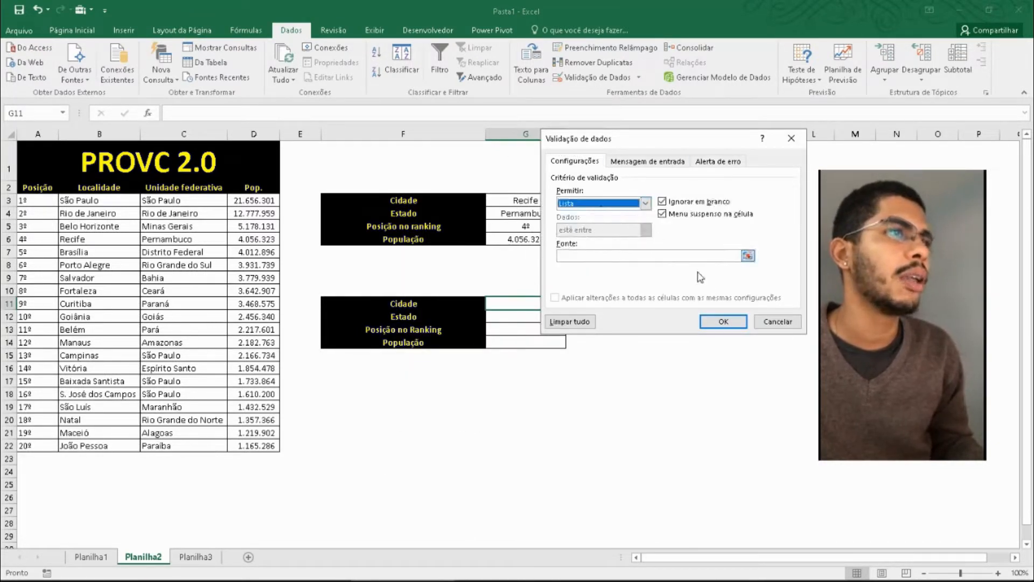
- Set the validation list's source to the city names in =$B$3:$B$22 and apply the rule
left_click(748, 256)
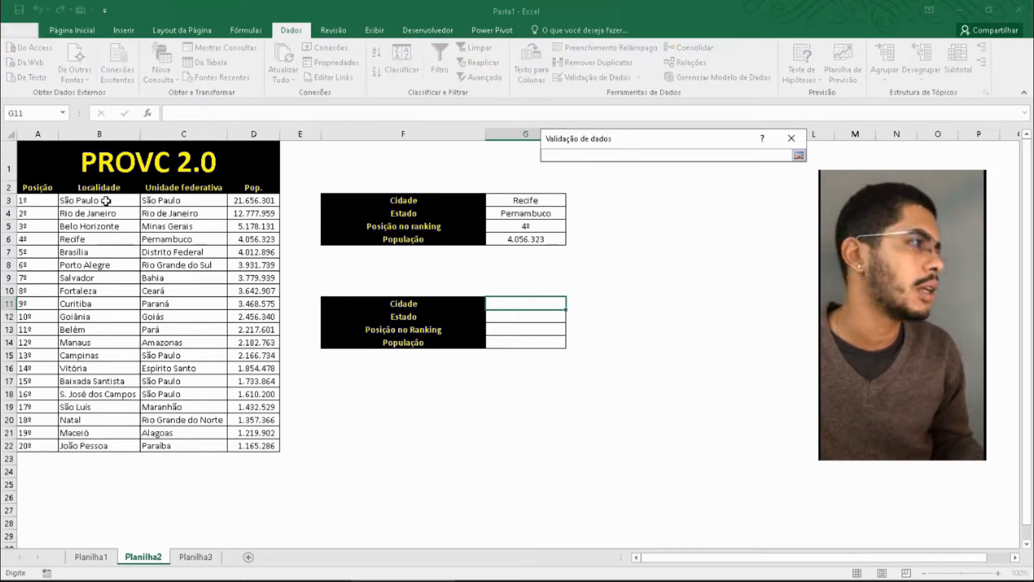
left_click(798, 155)
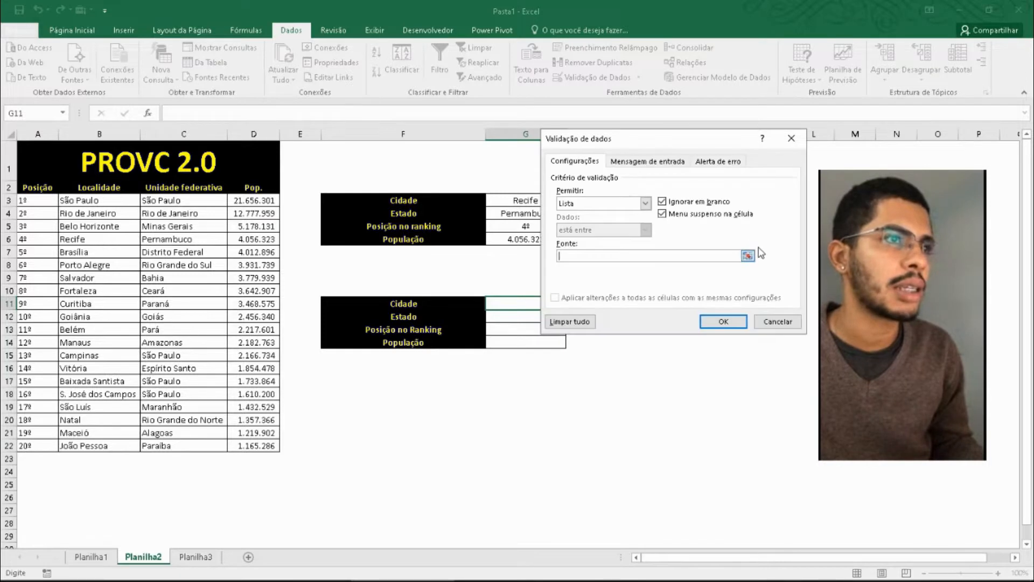
left_click(748, 256)
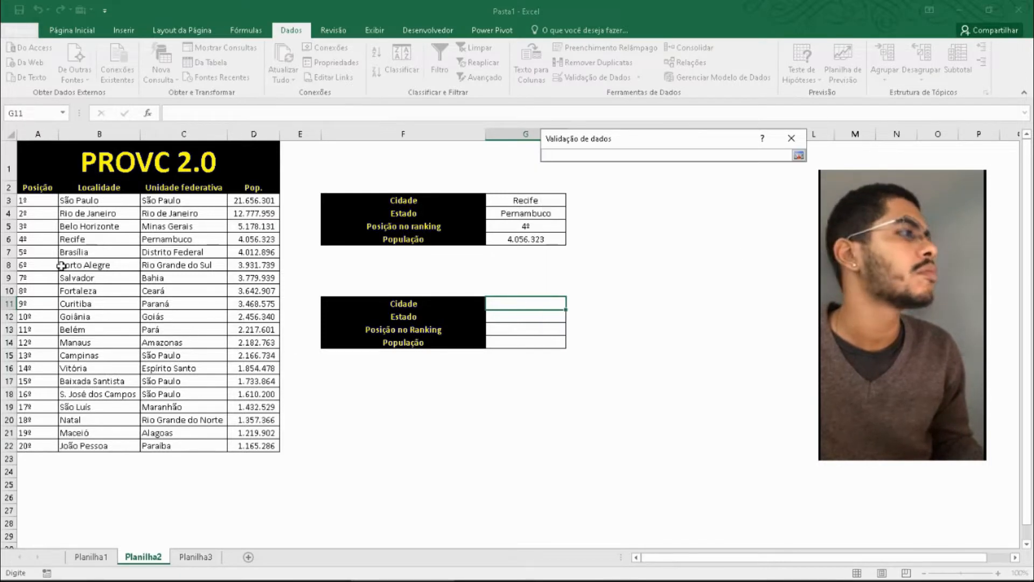
left_click_drag(96, 205, 102, 444)
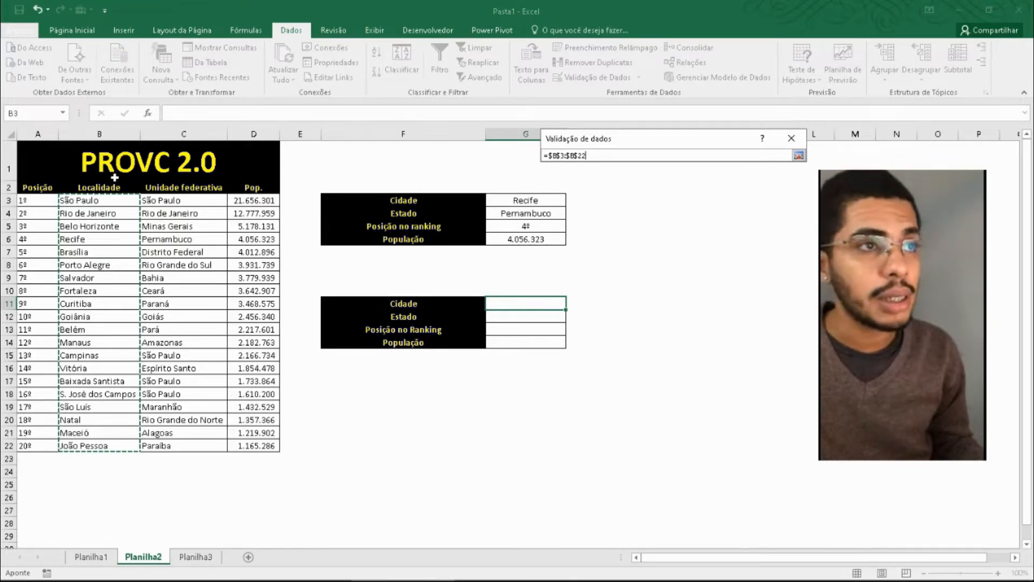
left_click(791, 139)
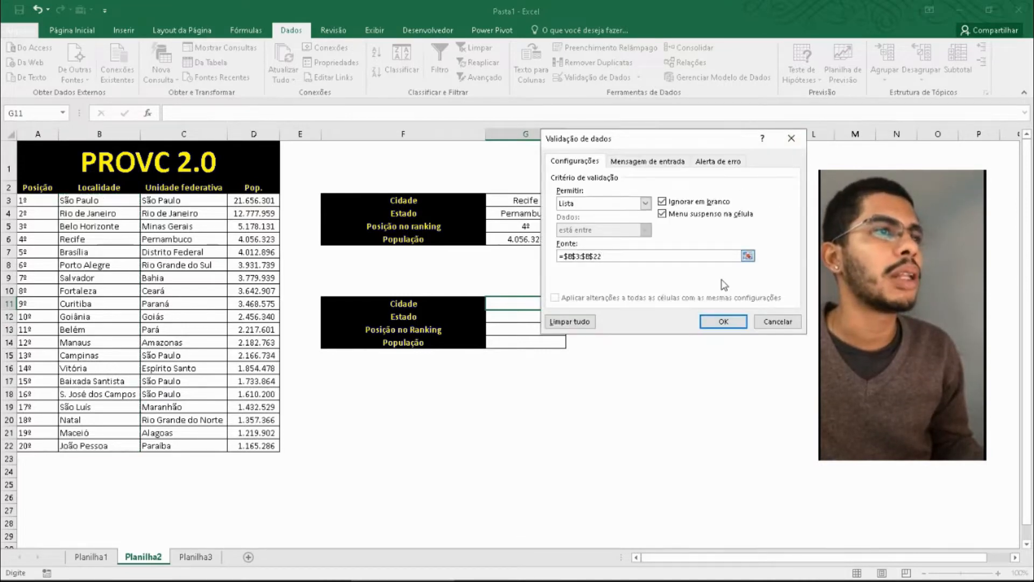
left_click(728, 322)
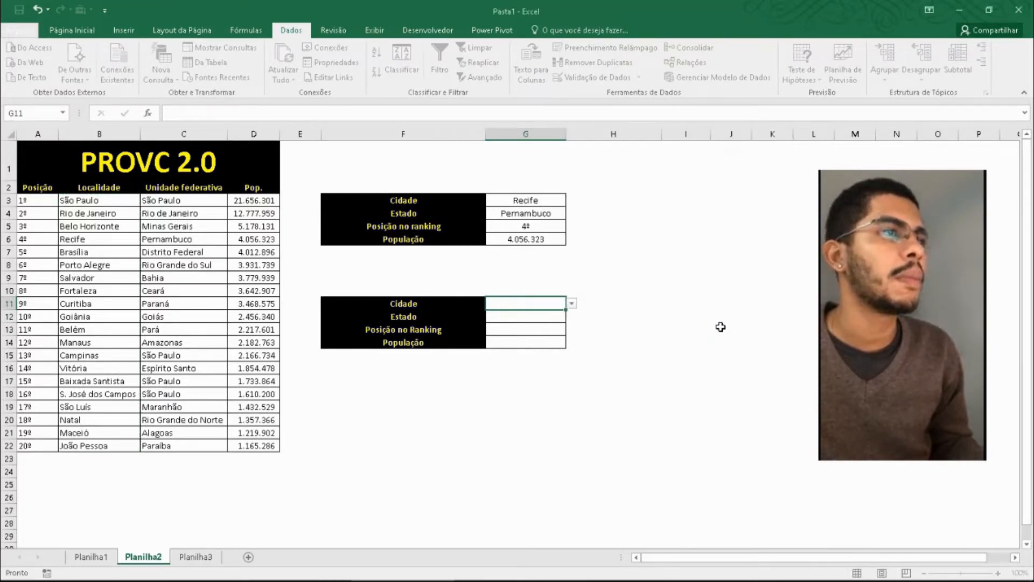
- Choose Belo Horizonte from the city list in G11, and replace it with Salvador
left_click(572, 303)
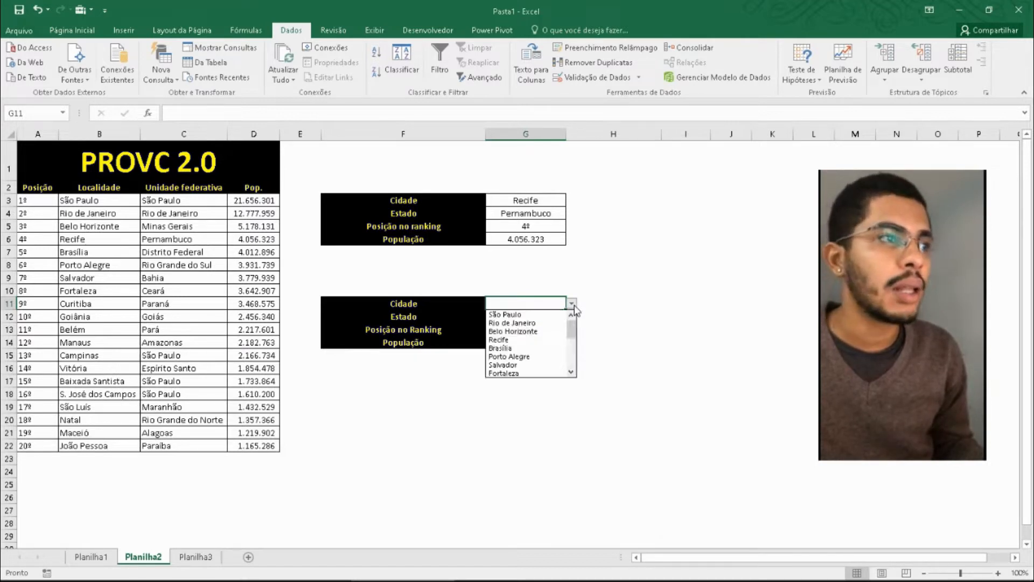
mouse_move(571, 328)
left_mouse_down()
mouse_move(574, 373)
mouse_move(576, 323)
left_mouse_up()
left_click(533, 332)
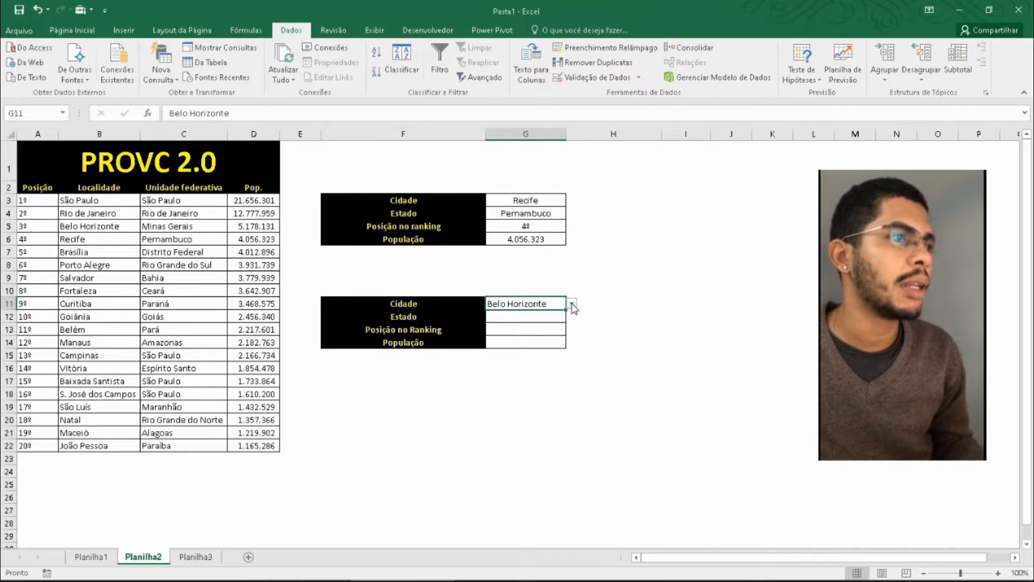
left_click(571, 303)
left_click(503, 349)
- Test the validation by trying to enter the unlisted value Jonesb in G11, and cancel the entry
double_click(549, 301)
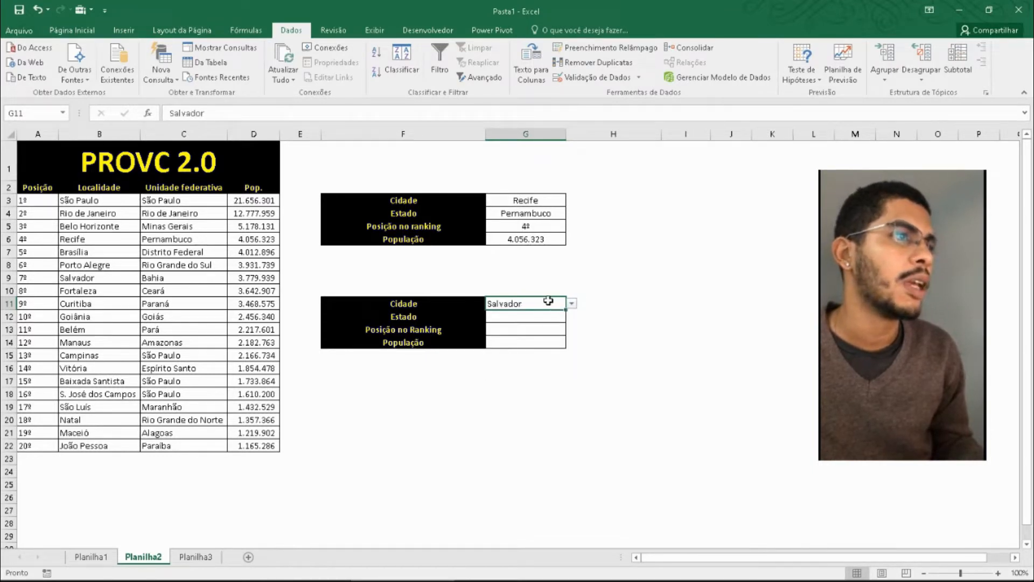
left_click_drag(549, 301, 461, 300)
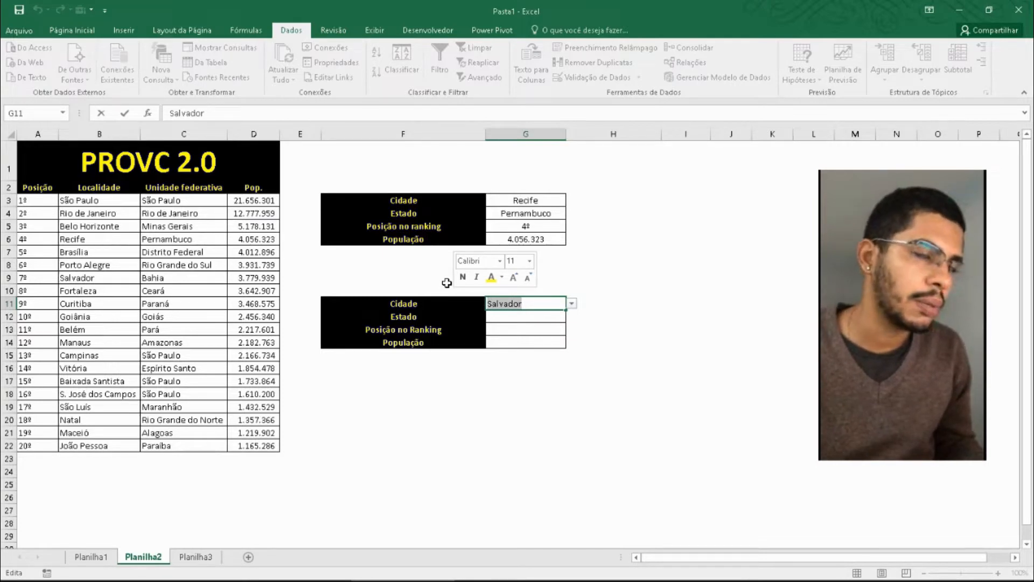
type("J")
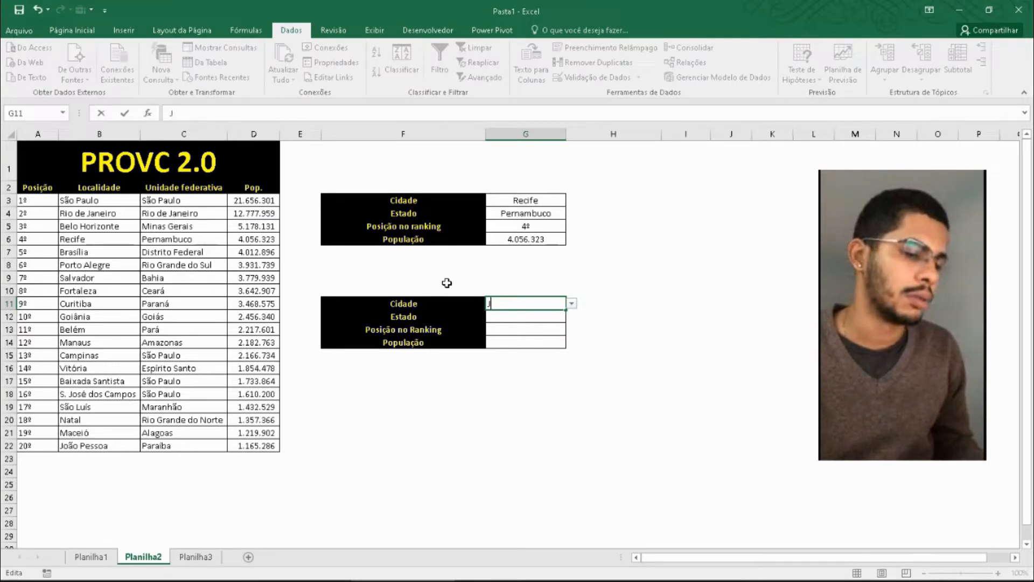
type("onesb")
key("Return")
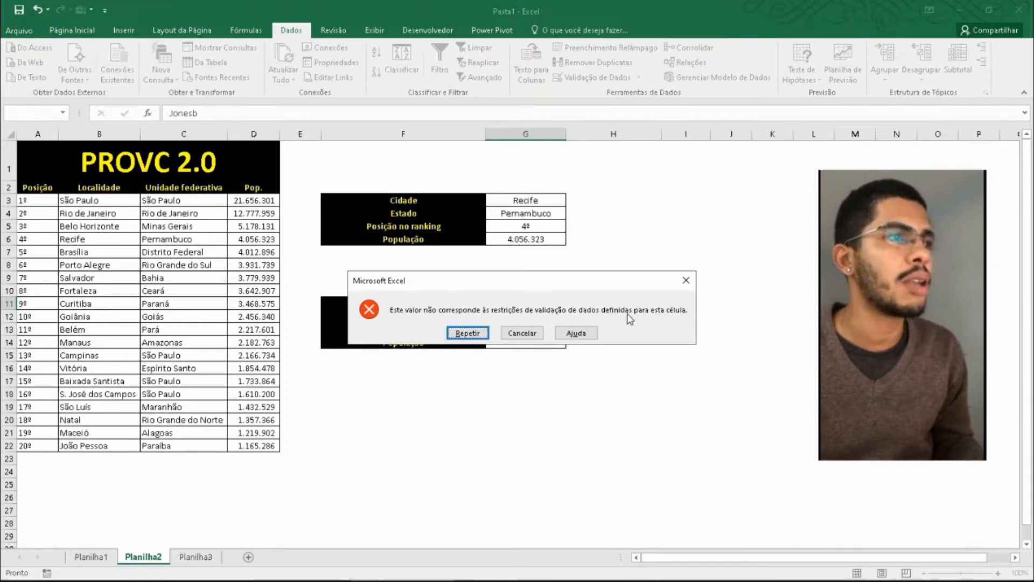
left_click(510, 335)
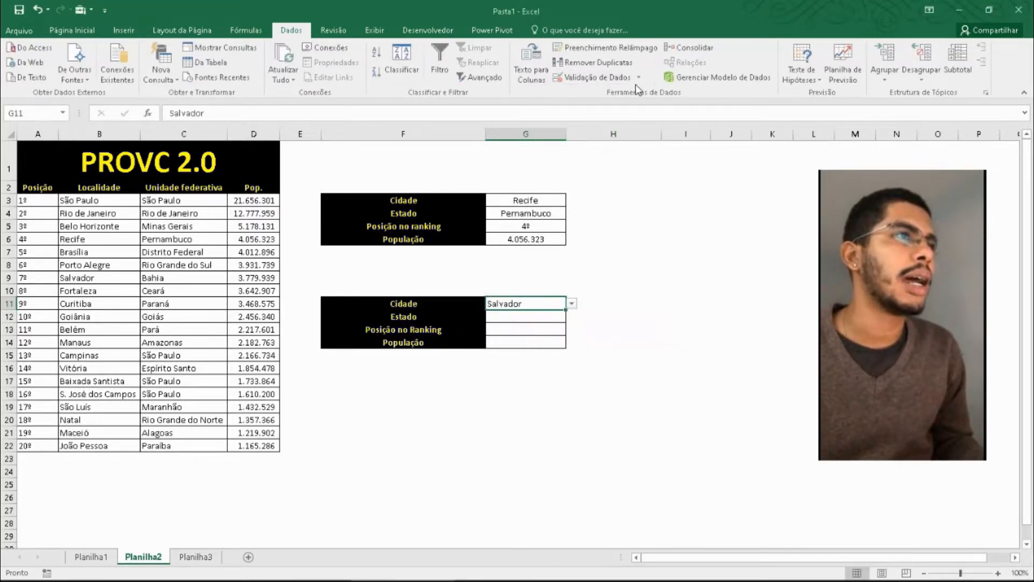
- Give G11's data validation an input message with the title Cidade:
left_click(638, 77)
left_click(636, 95)
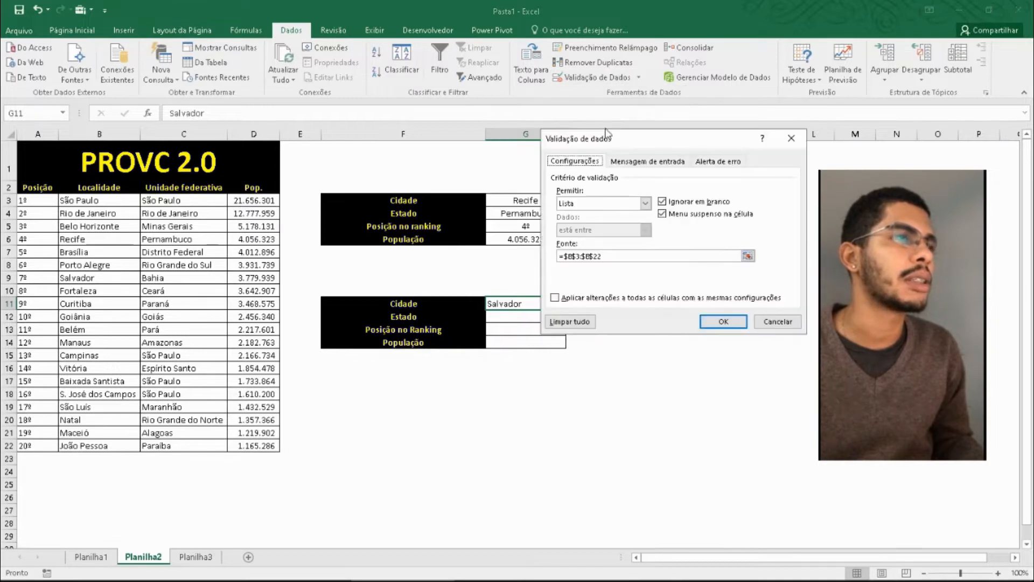
left_click_drag(670, 146, 670, 214)
left_click(697, 237)
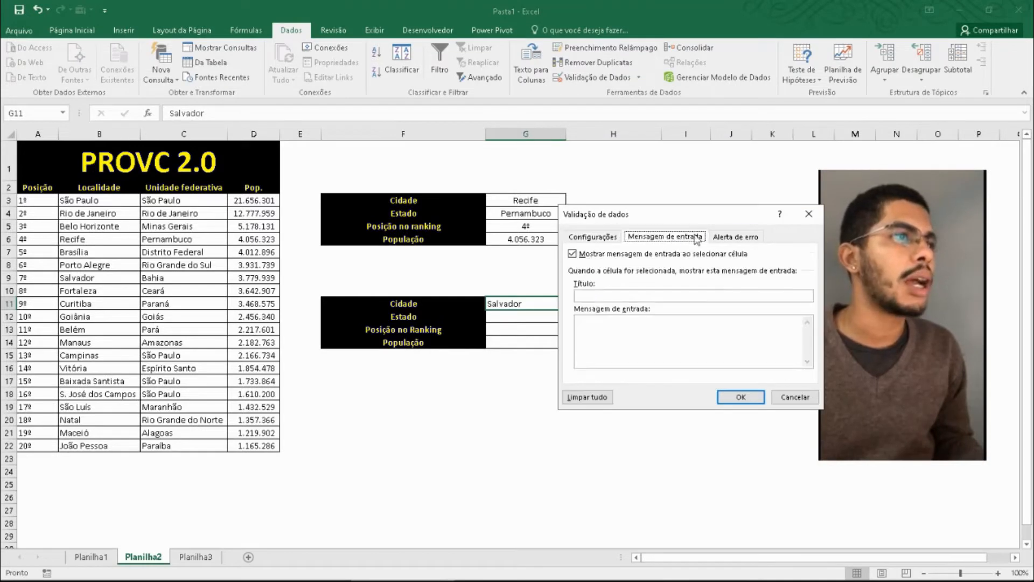
left_click(735, 237)
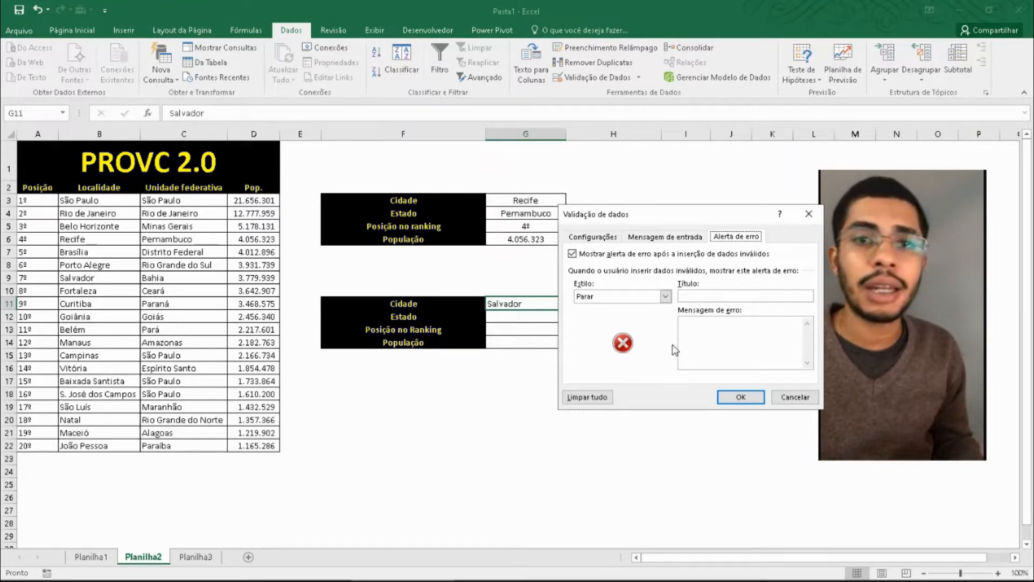
left_click(668, 237)
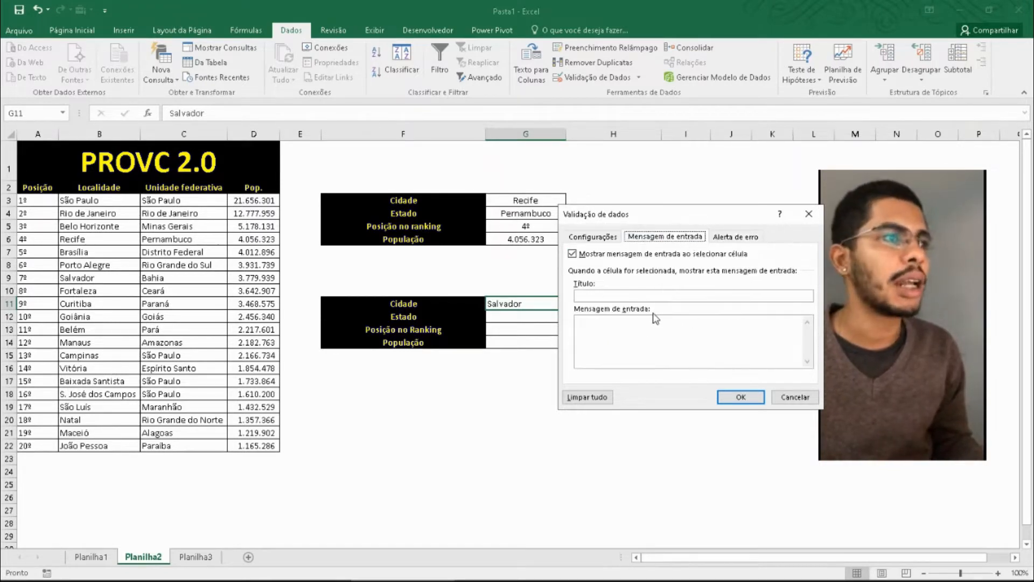
left_click(649, 296)
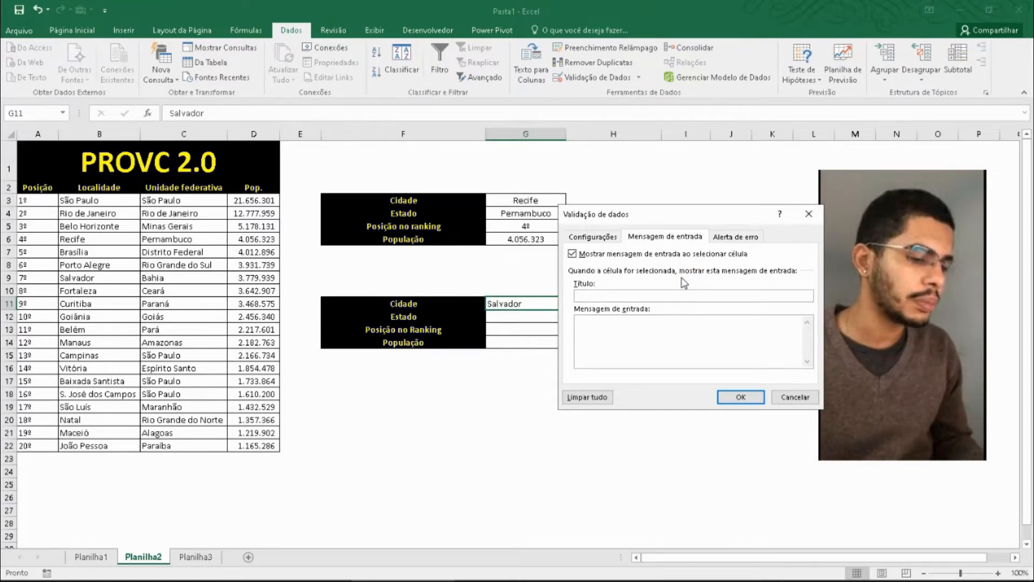
type("Cid")
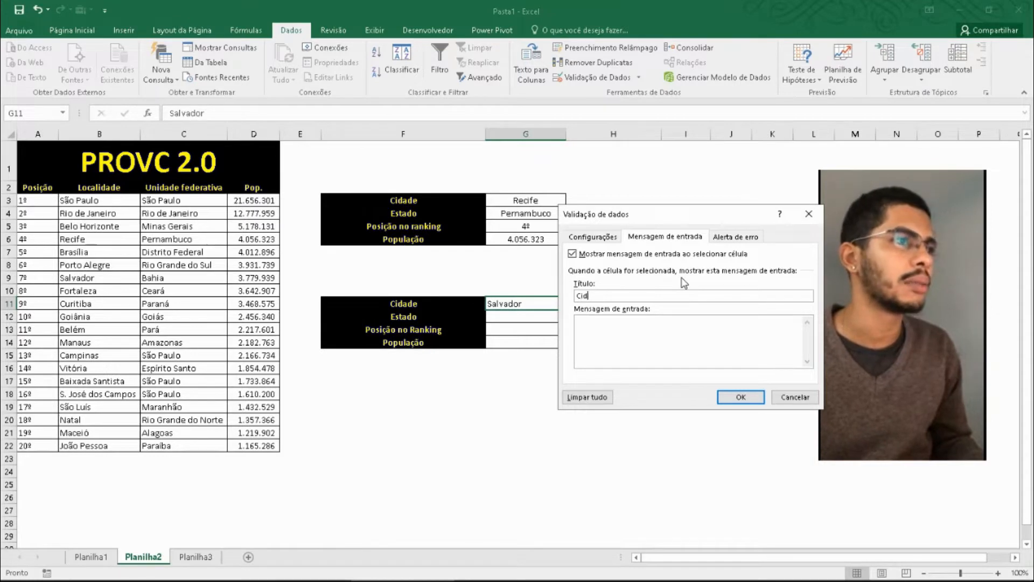
type("ade:")
- Write the input message text starting with "Seleciona uma das cidades", asking for one of the listed cities
left_click(664, 361)
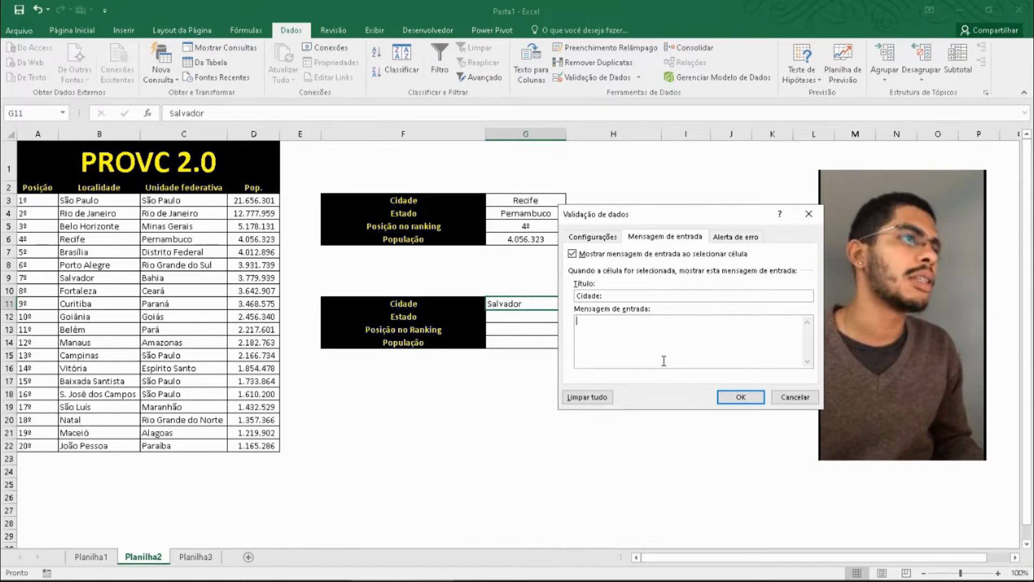
type("Sele")
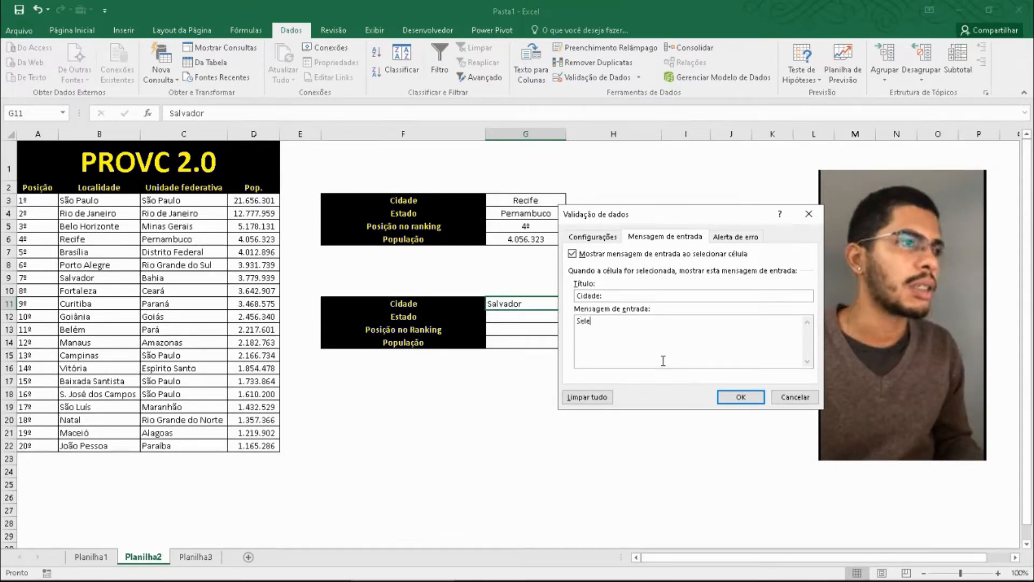
type("ciona uma das")
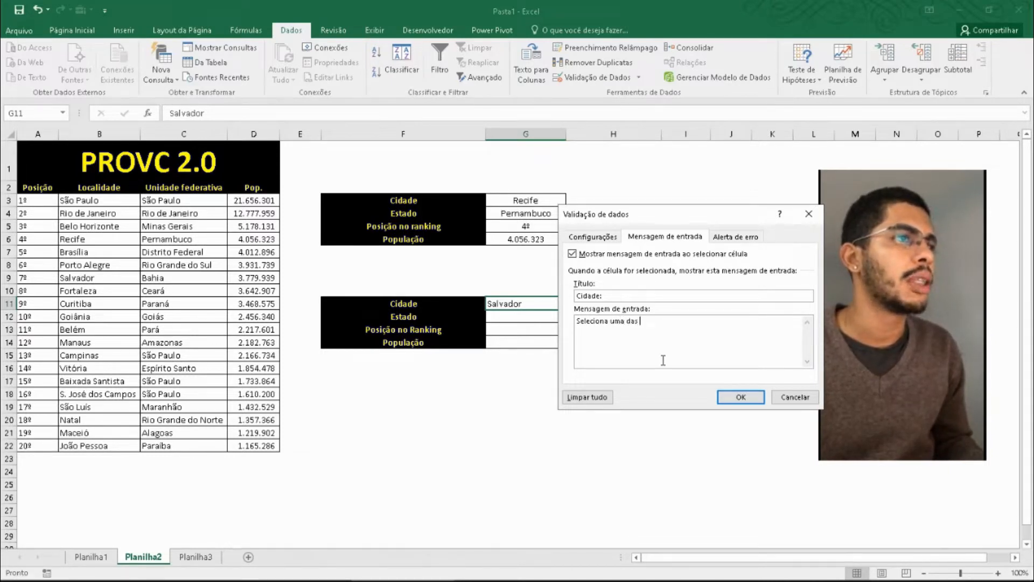
type("tadas.")
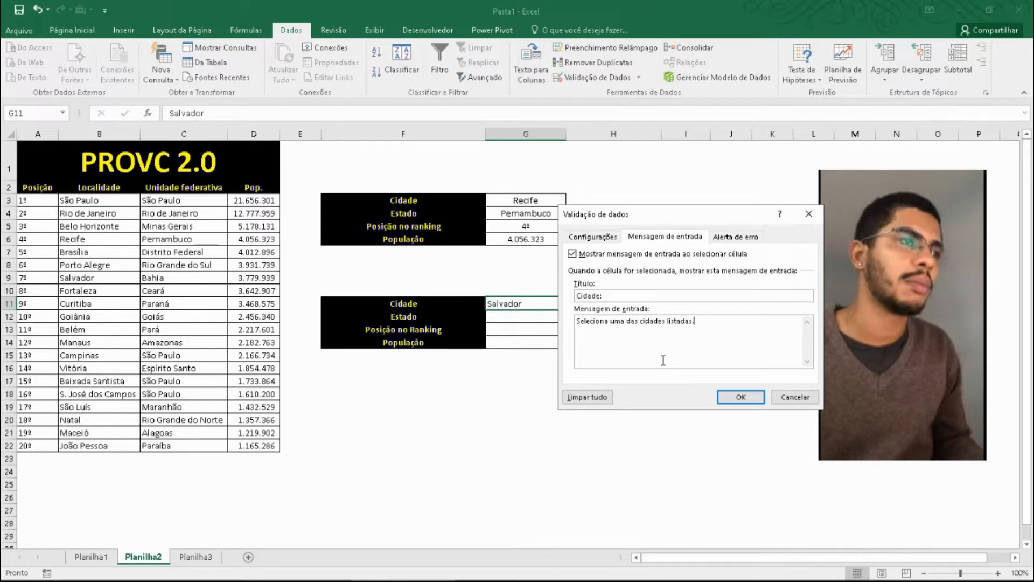
- Set the error alert style of G11's data validation to Informações
left_click(735, 236)
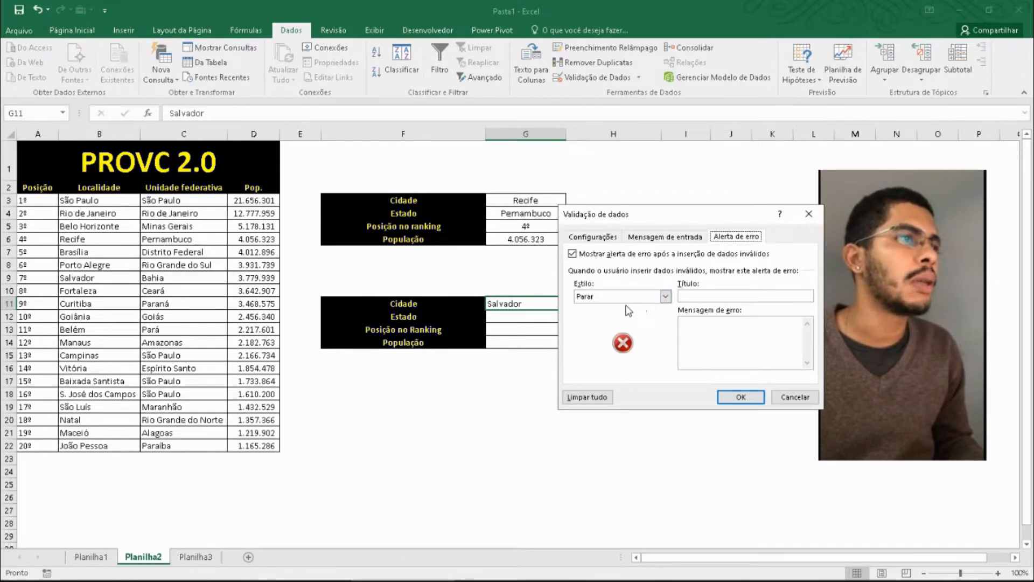
left_click(655, 301)
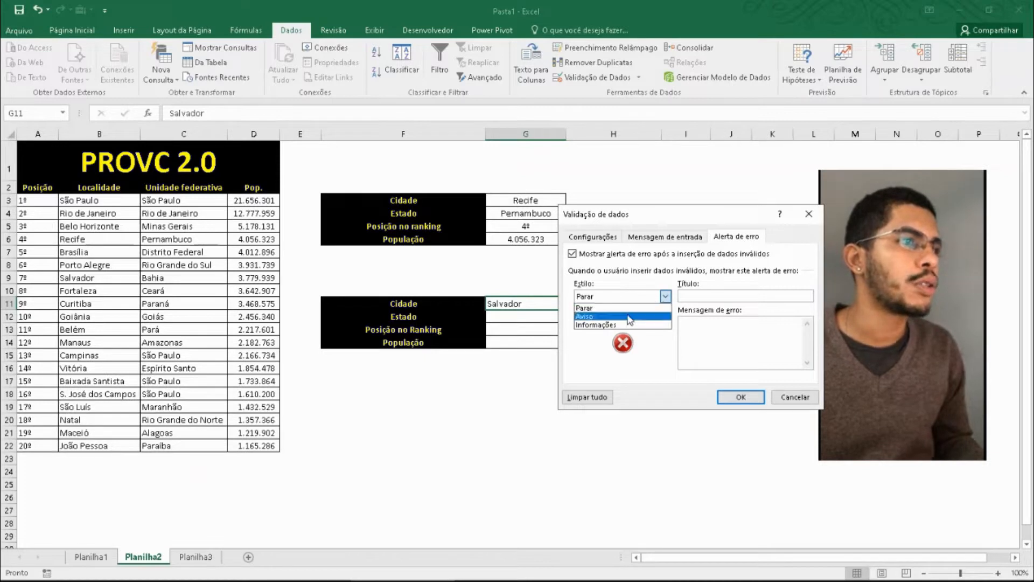
left_click(631, 314)
left_click(666, 296)
left_click(641, 322)
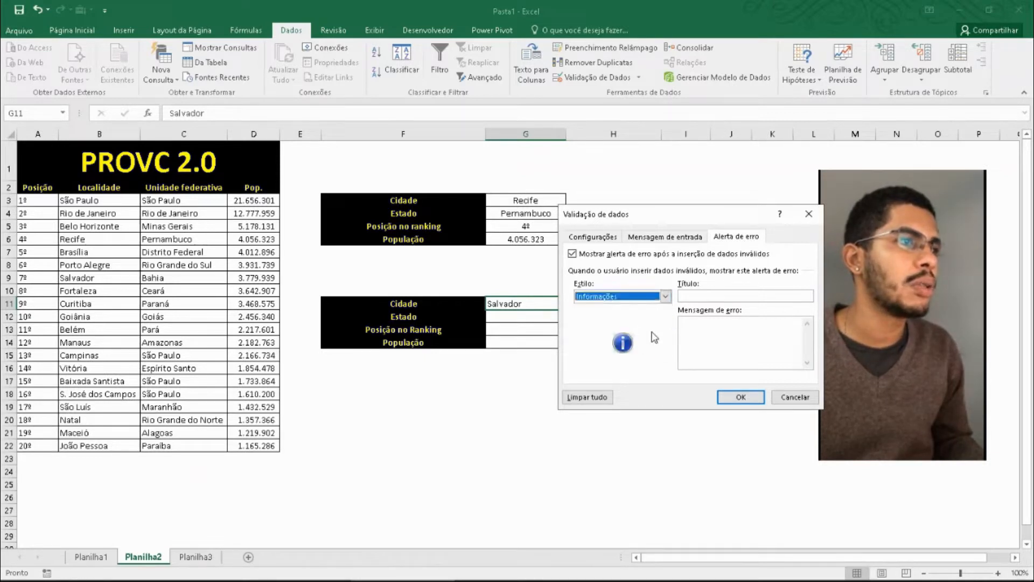
left_click(741, 295)
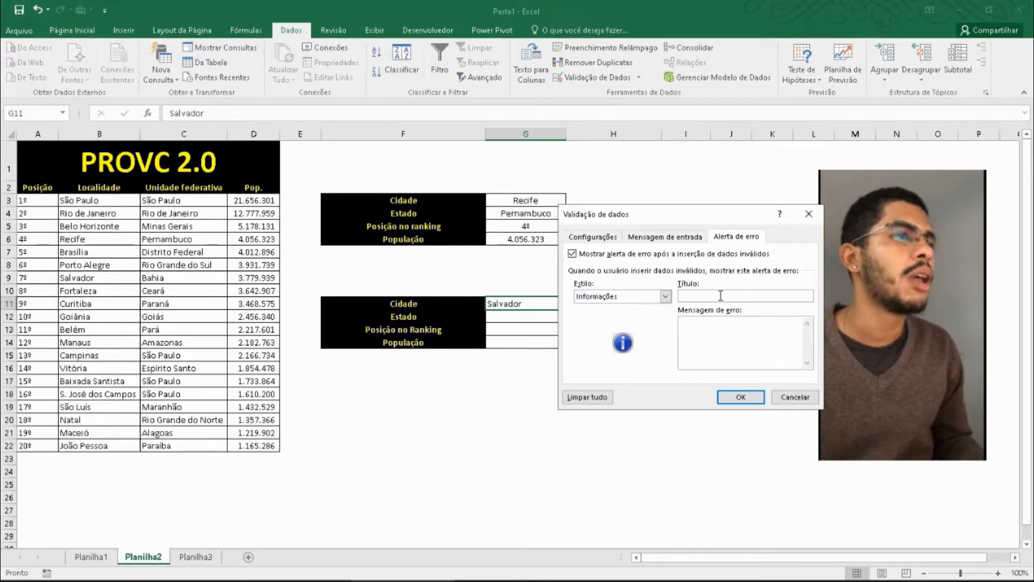
left_click(634, 302)
left_click(642, 323)
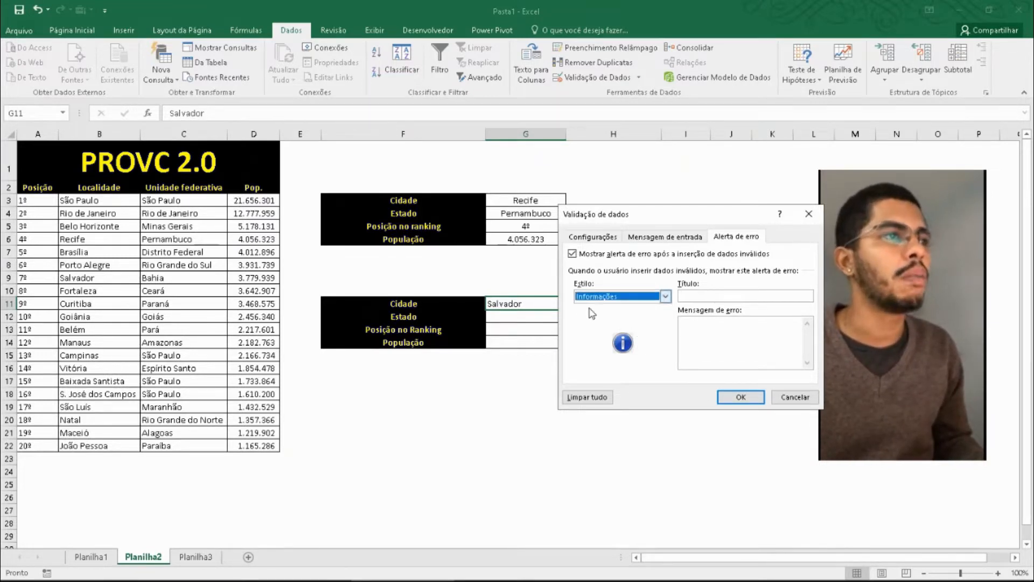
- Give the error alert the title "A cidade está incorreta" and the message "Seleciona uma das cidades listadas.", and apply the validation
left_click(720, 296)
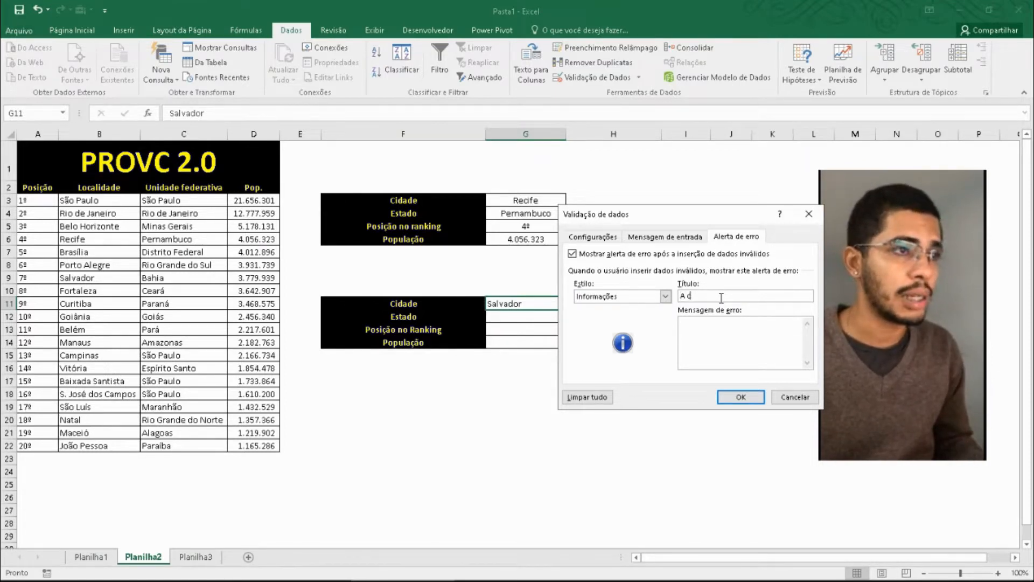
type("A cidade está incorreta")
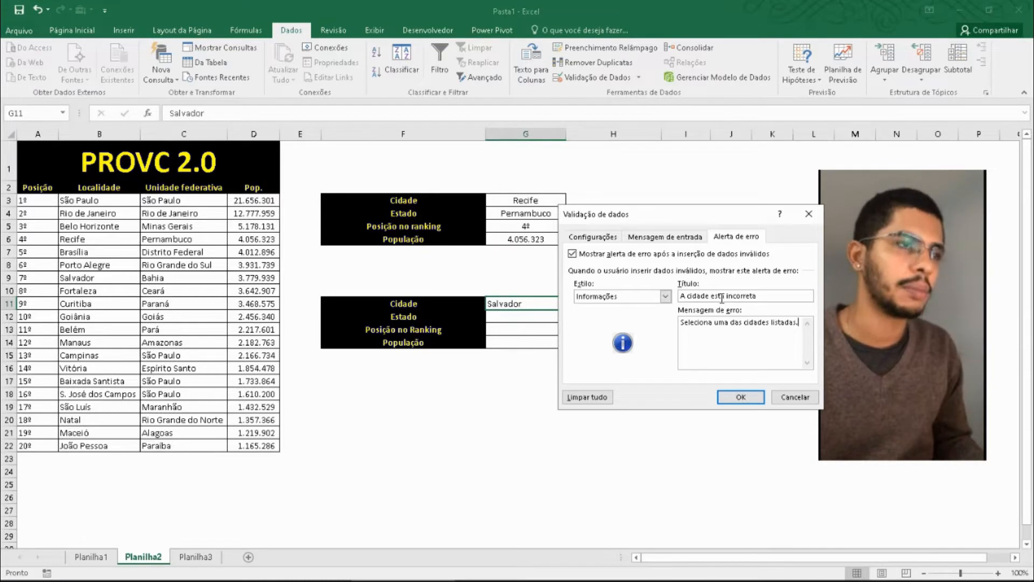
left_click(739, 396)
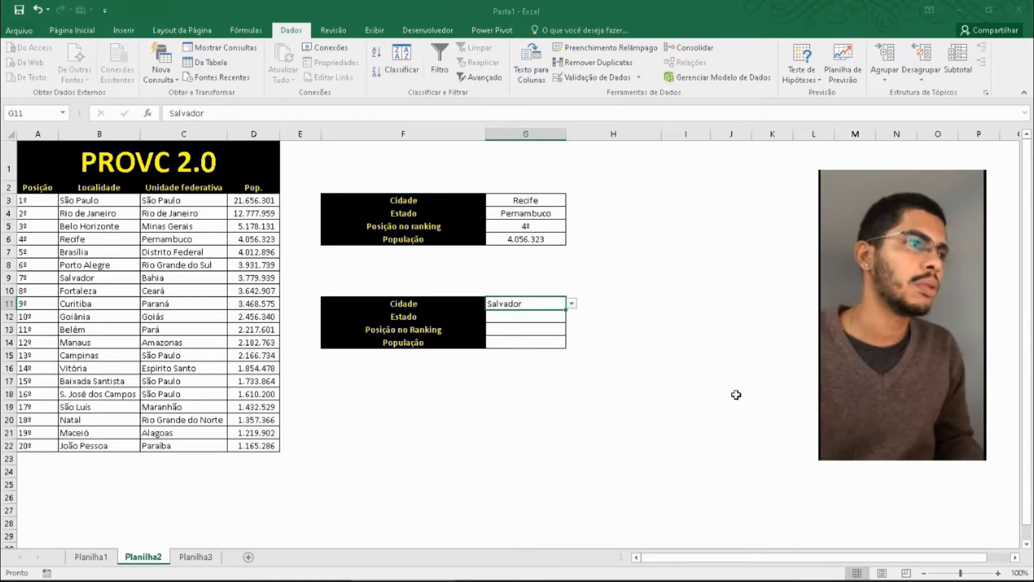
- Check G11's input message and look through its city list without choosing a city
left_click(598, 391)
left_click(545, 304)
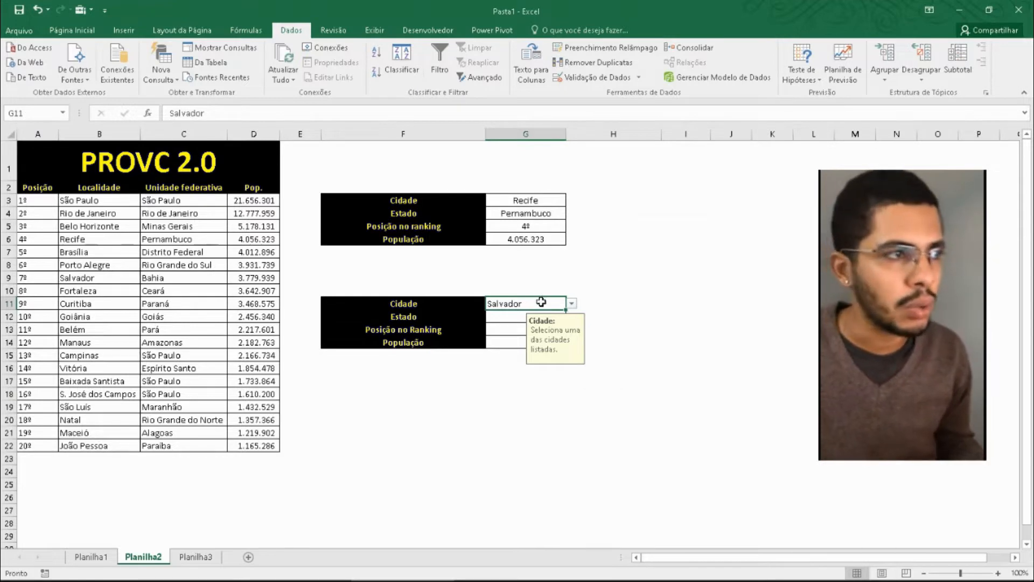
left_click(571, 306)
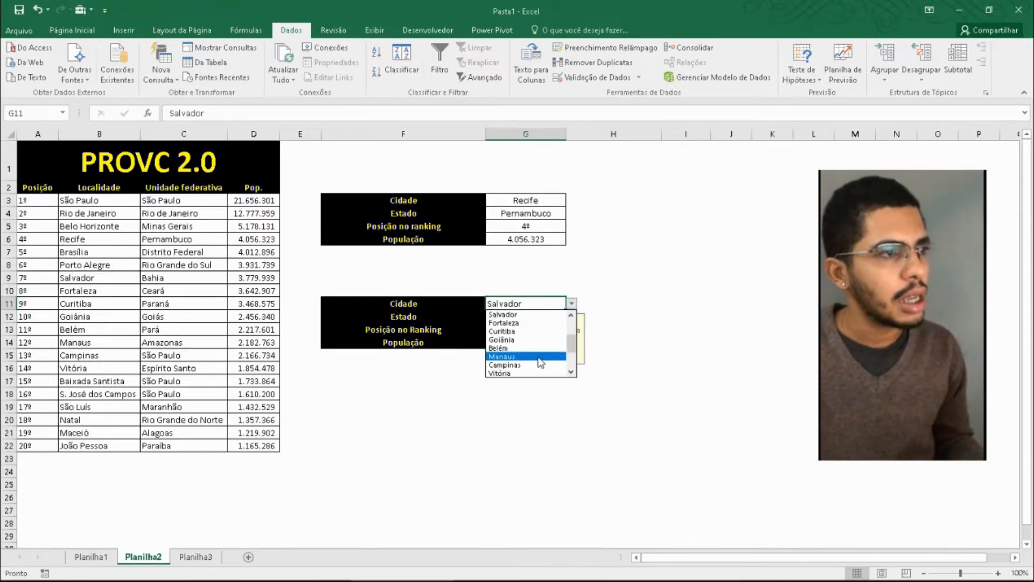
key("Escape")
- Test the error alert by entering the unlisted value Jonesb in G11, and accept the entry
double_click(537, 305)
key("BackSpace")
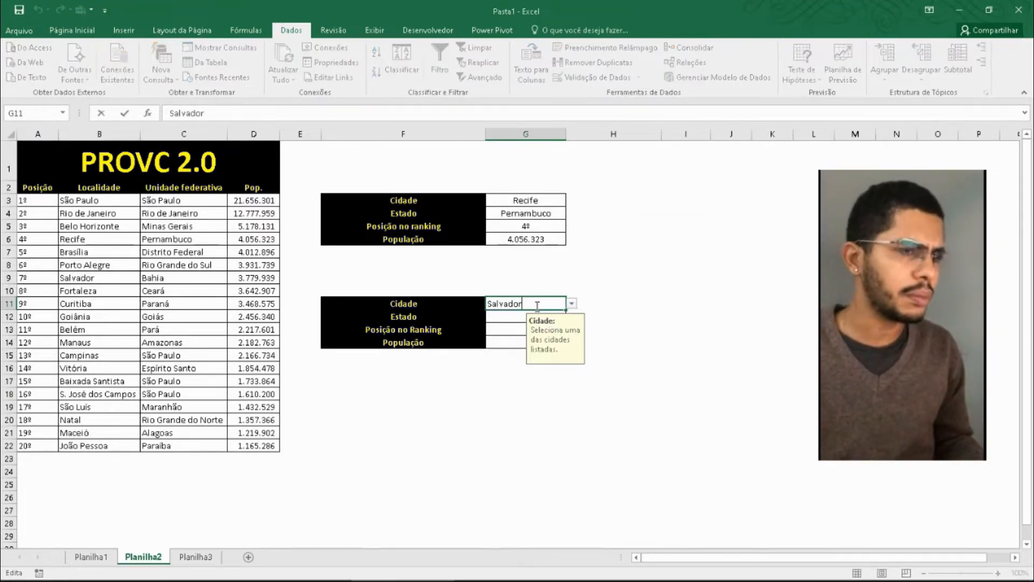
key("BackSpace")
key("BackSpace")
key("BackSpace")
key("BackSpace")
key("BackSpace")
key("BackSpace")
key("BackSpace")
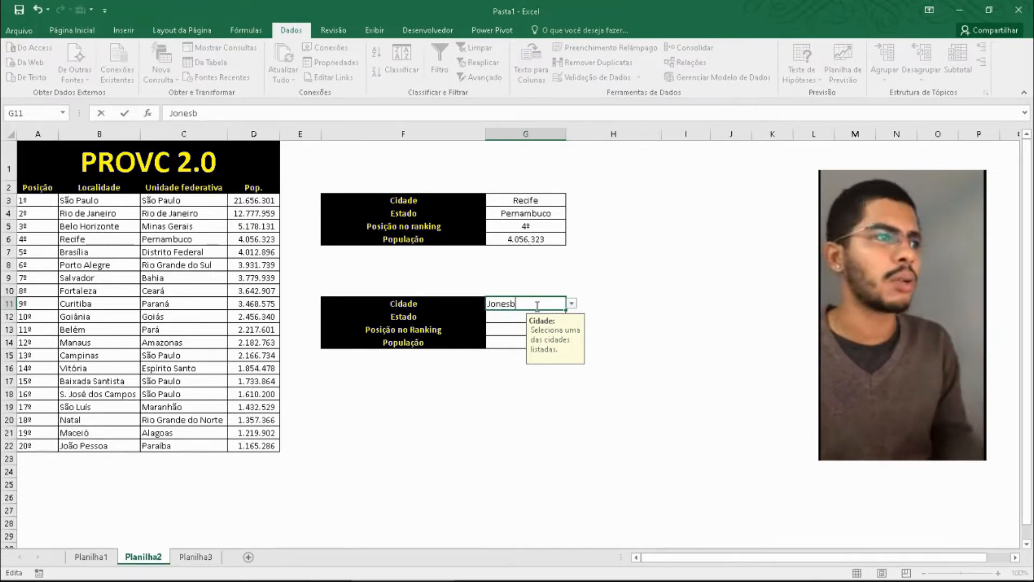
key("Return")
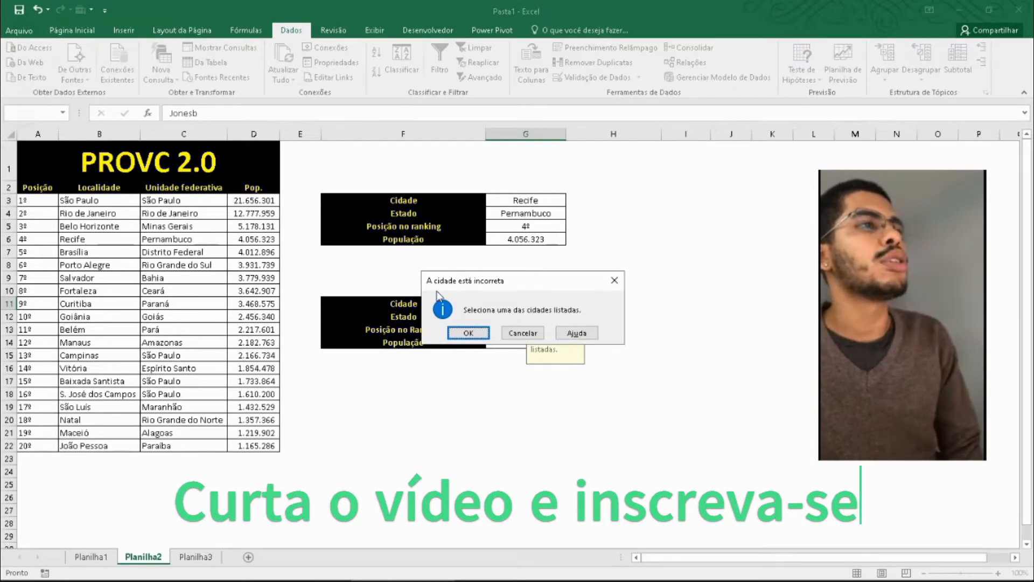
left_click(476, 335)
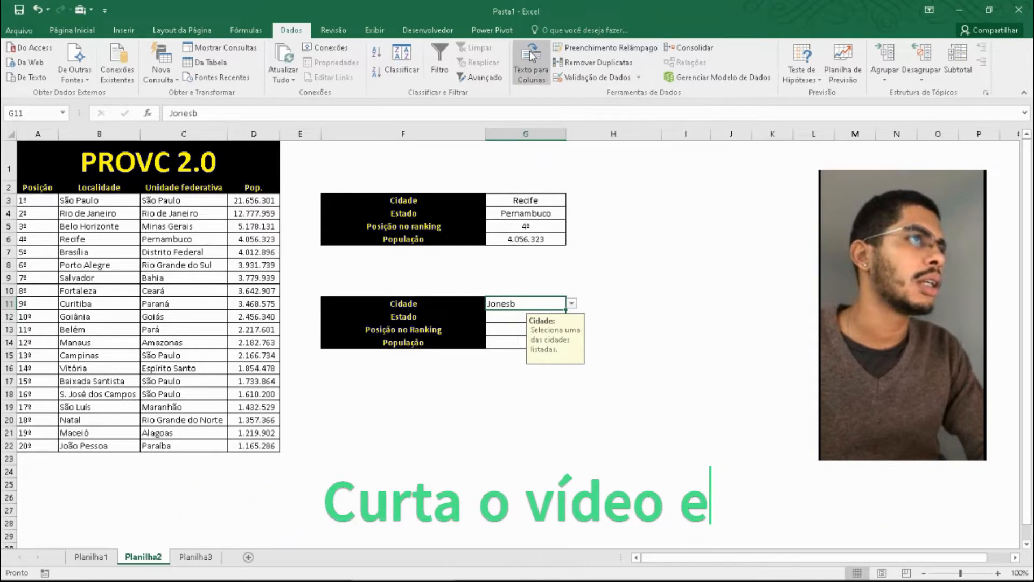
- Correct the first word of G11's validation error message to "Selecione" and apply the change
left_click(640, 78)
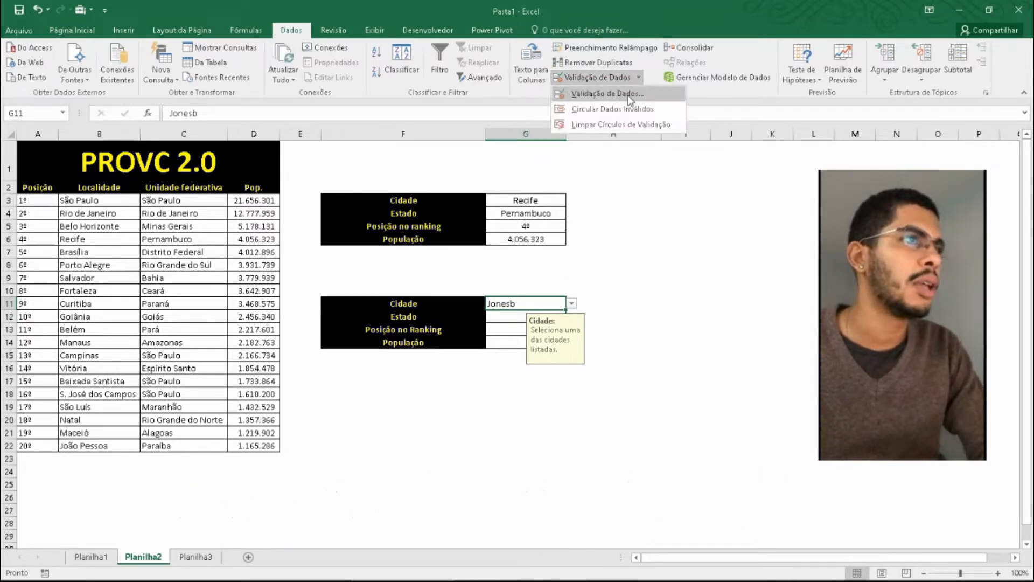
left_click(619, 94)
left_click(716, 323)
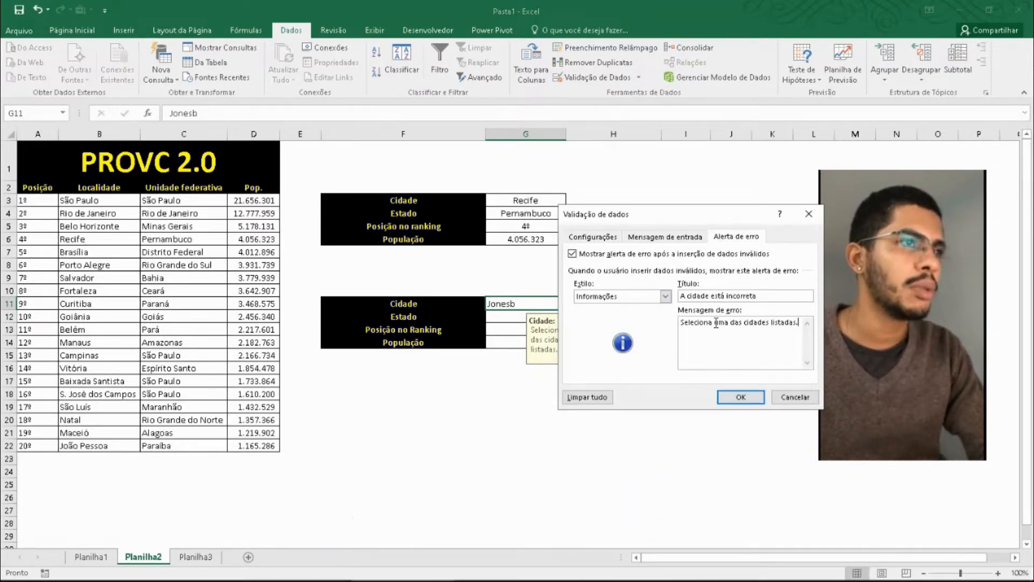
key("BackSpace")
type("e")
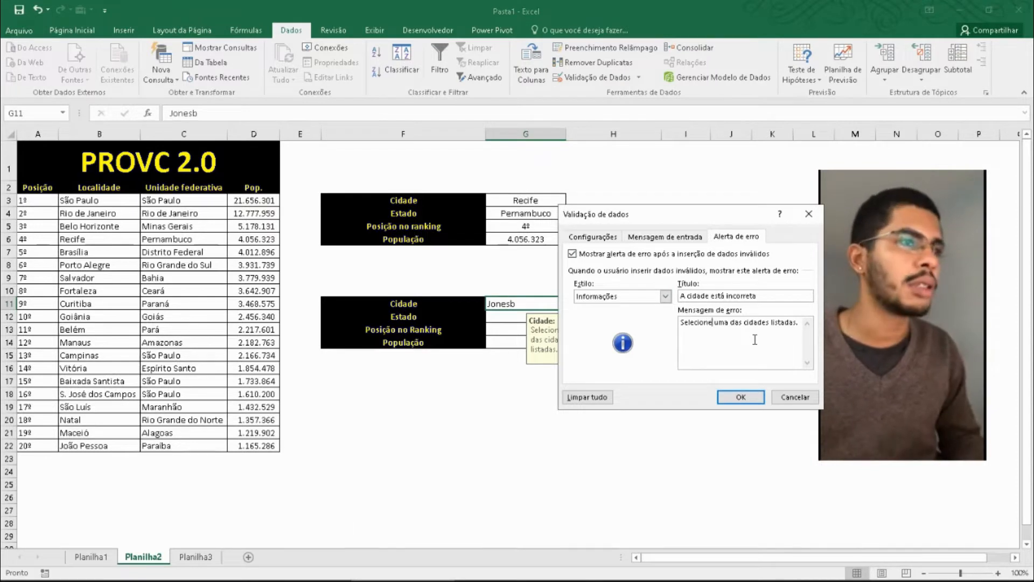
key("Return")
key("BackSpace")
left_click(740, 396)
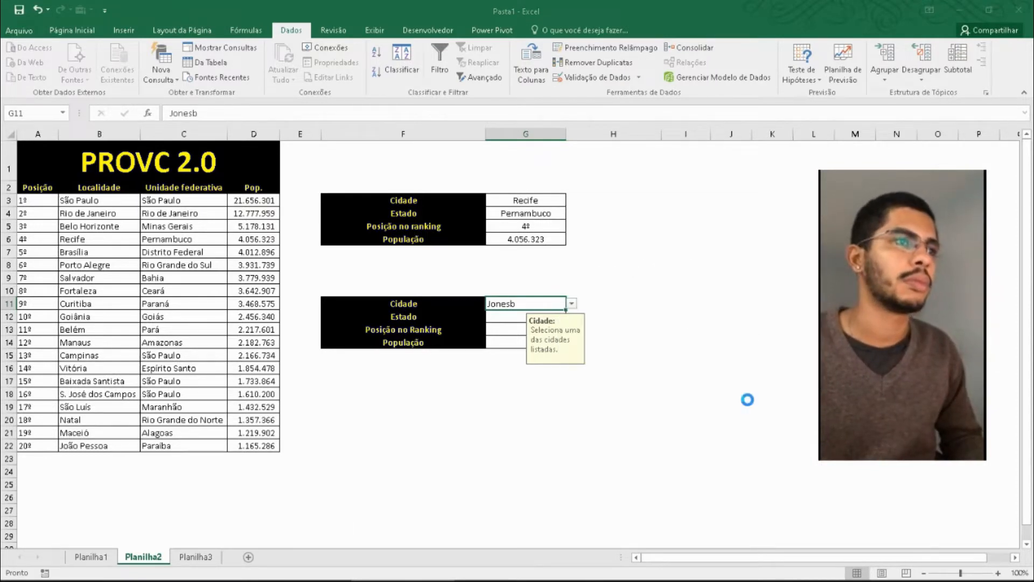
- Choose Porto Alegre from the city list in G11
left_click(670, 392)
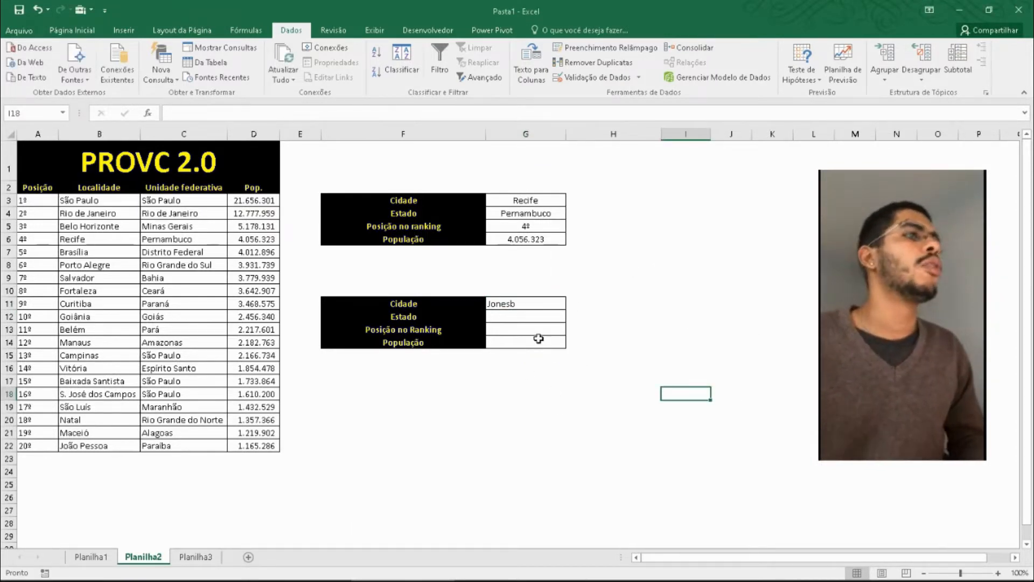
left_click(544, 303)
left_click(571, 303)
left_click(517, 356)
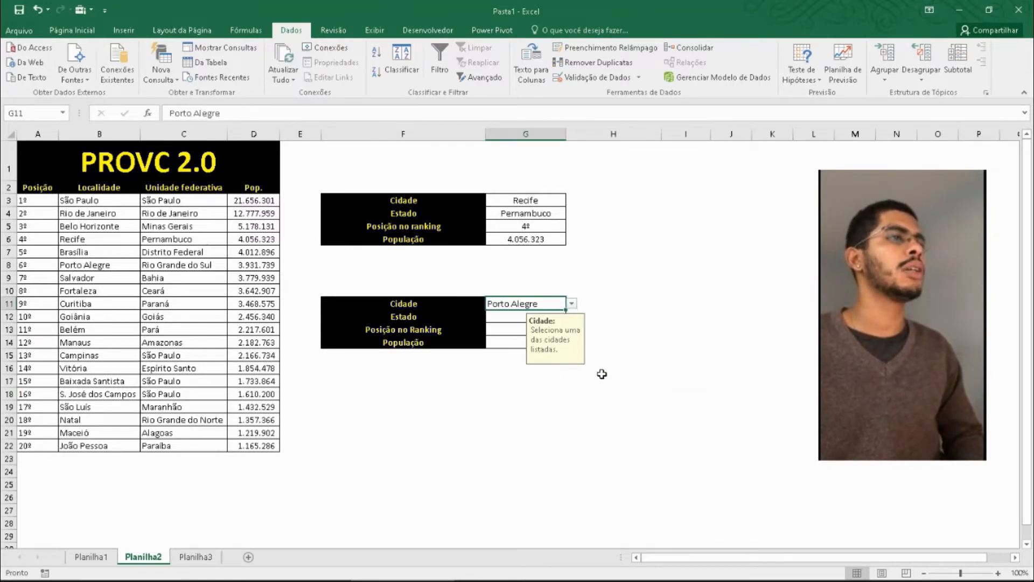
left_click(663, 291)
- Examine the existing state lookup formula in G4 and the state entries of the Unidade federativa column, especially C17 and C18
left_click(539, 217)
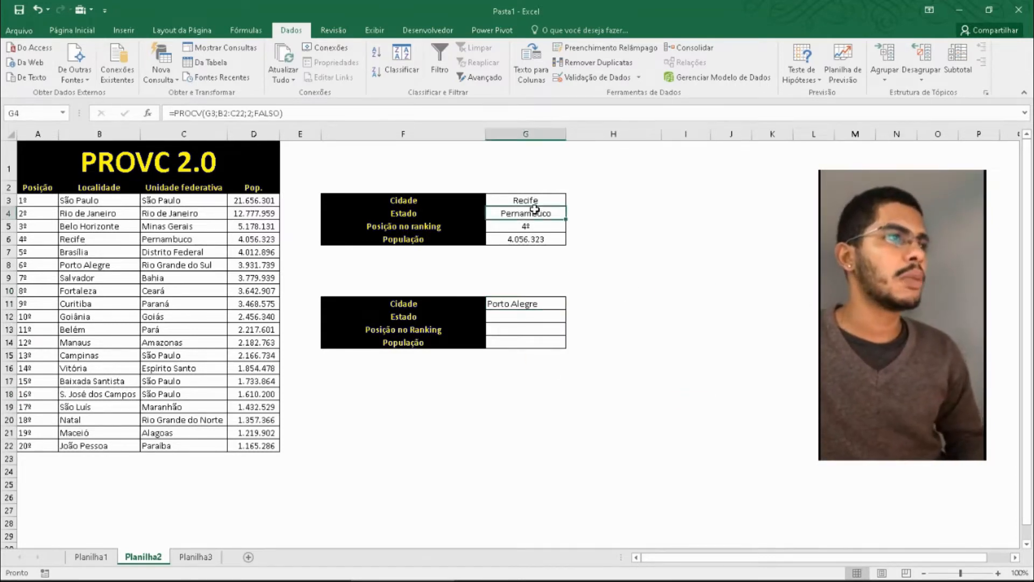
left_click(523, 321)
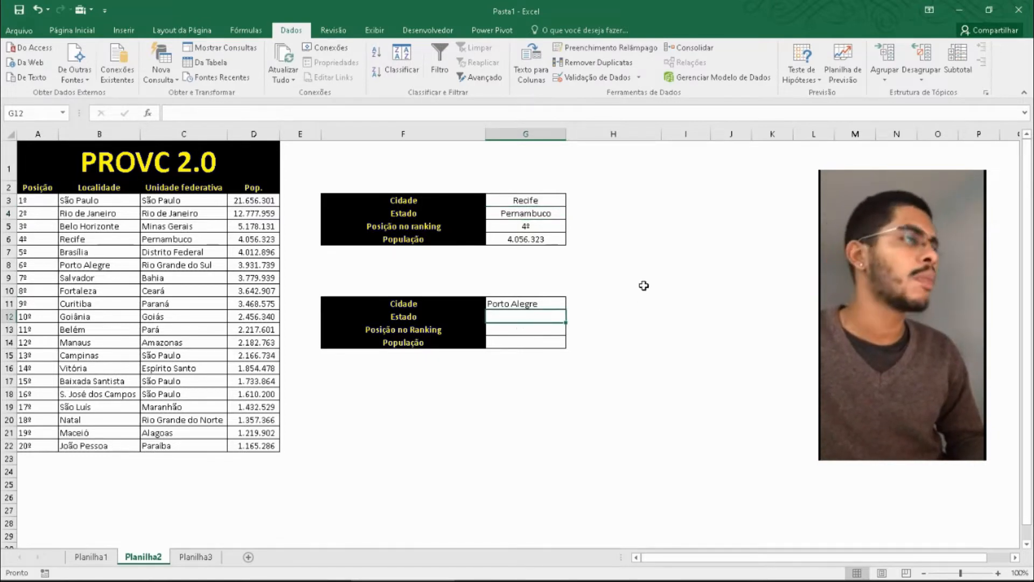
left_click(196, 333)
left_click(172, 395)
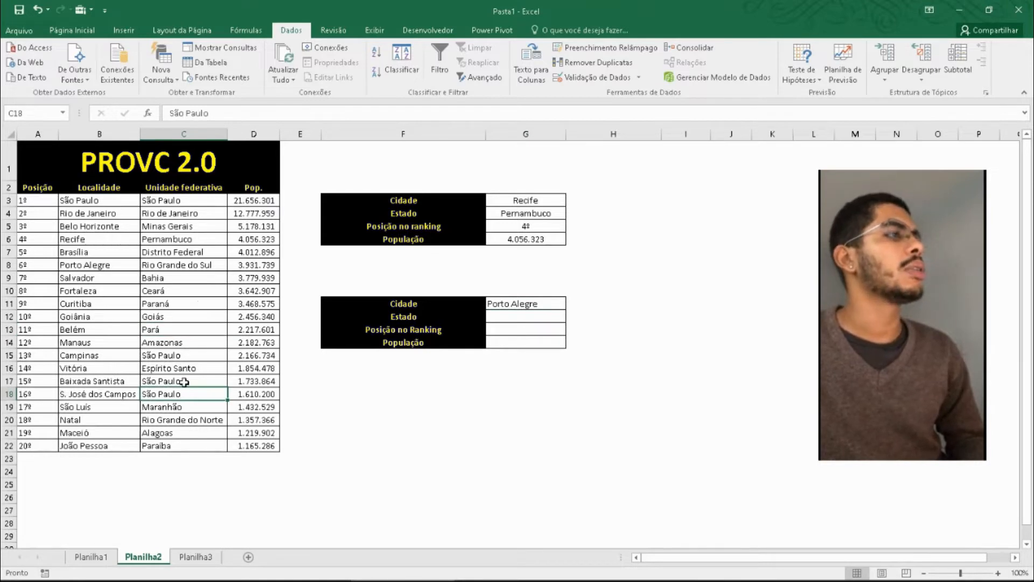
left_click(182, 382)
left_click(183, 393)
left_click(183, 382)
left_click(183, 394)
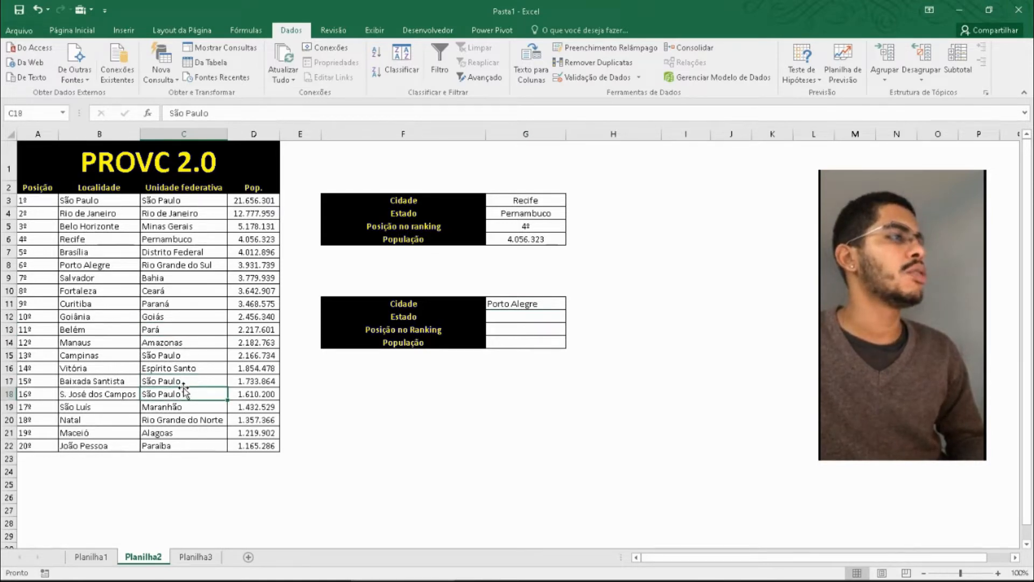
left_click(183, 382)
- Enter the formula =PROCV(G11;B3:C22;2;FALSO) in G12 to return the chosen city's state
left_click(518, 318)
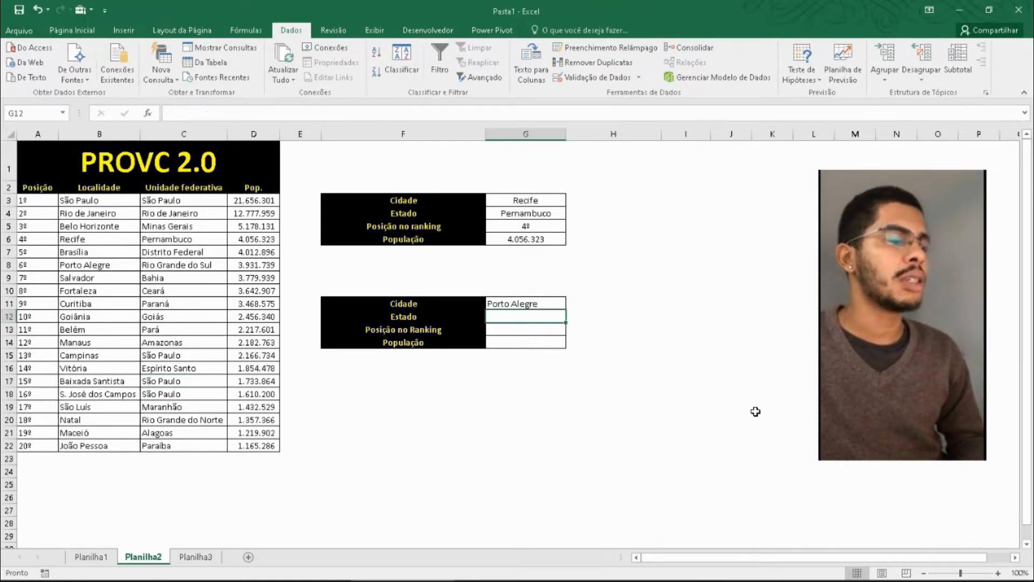
type("=procv")
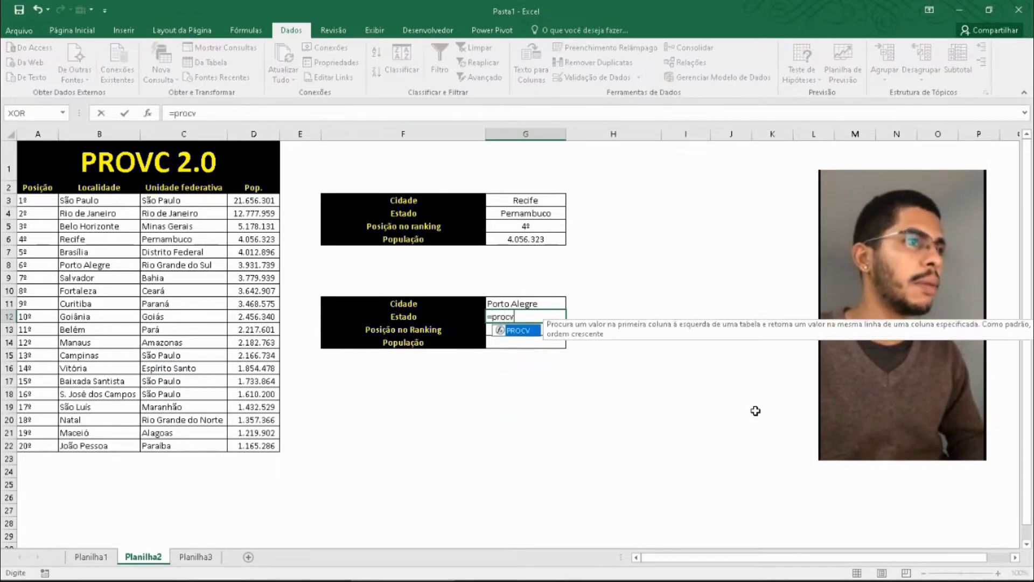
key("Tab")
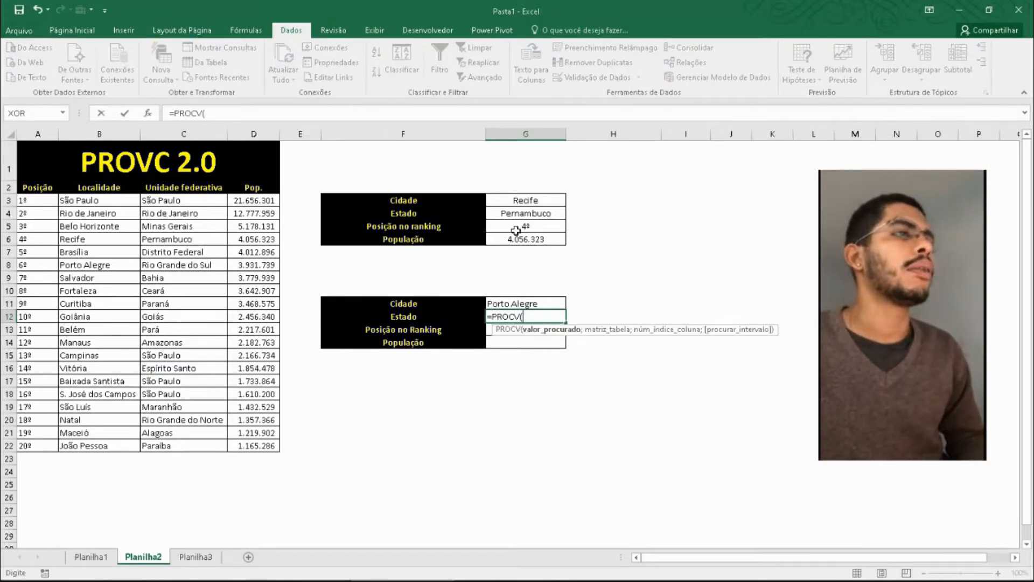
left_click(525, 305)
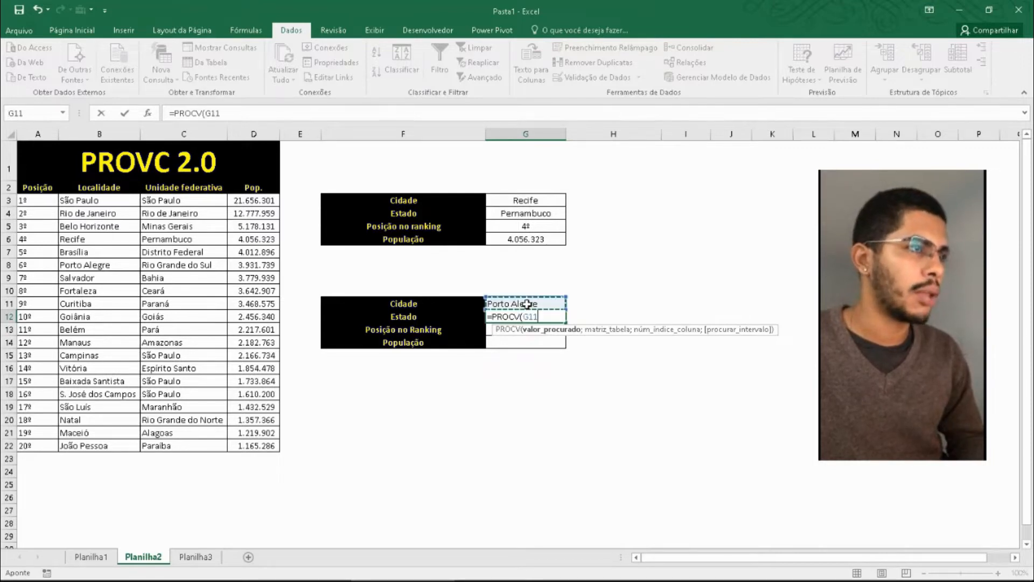
type(";")
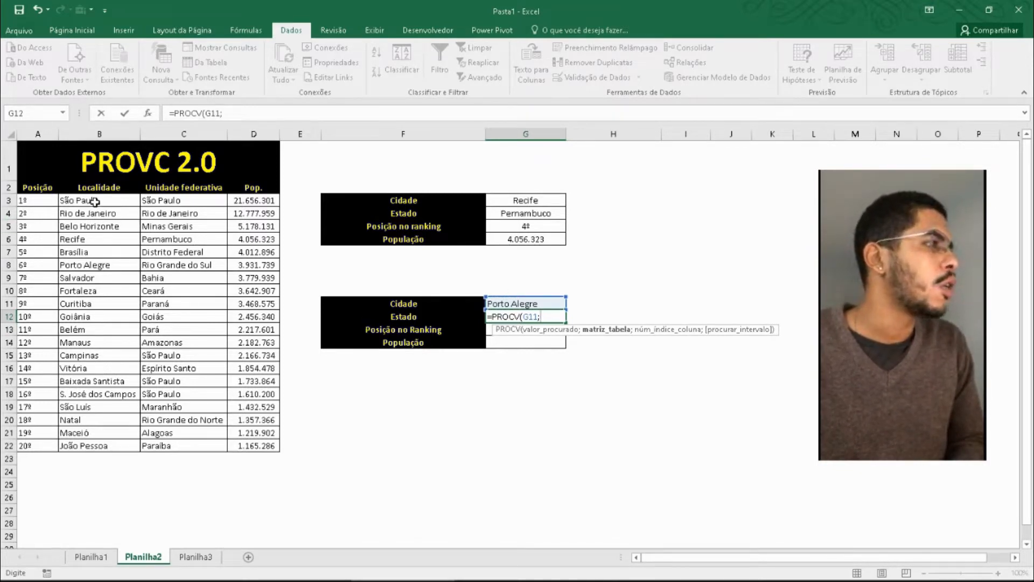
left_click_drag(90, 201, 262, 448)
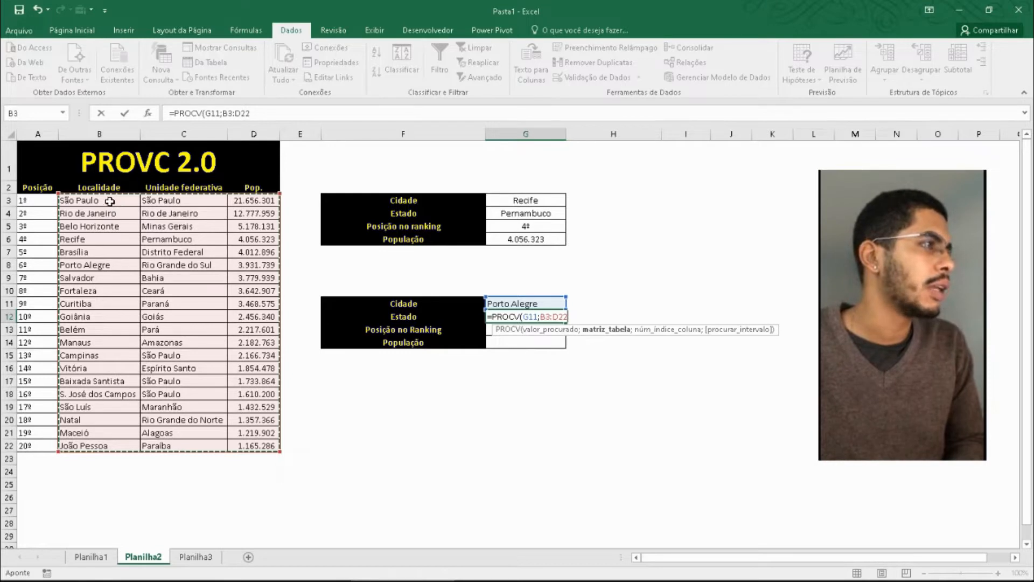
left_click_drag(112, 203, 186, 446)
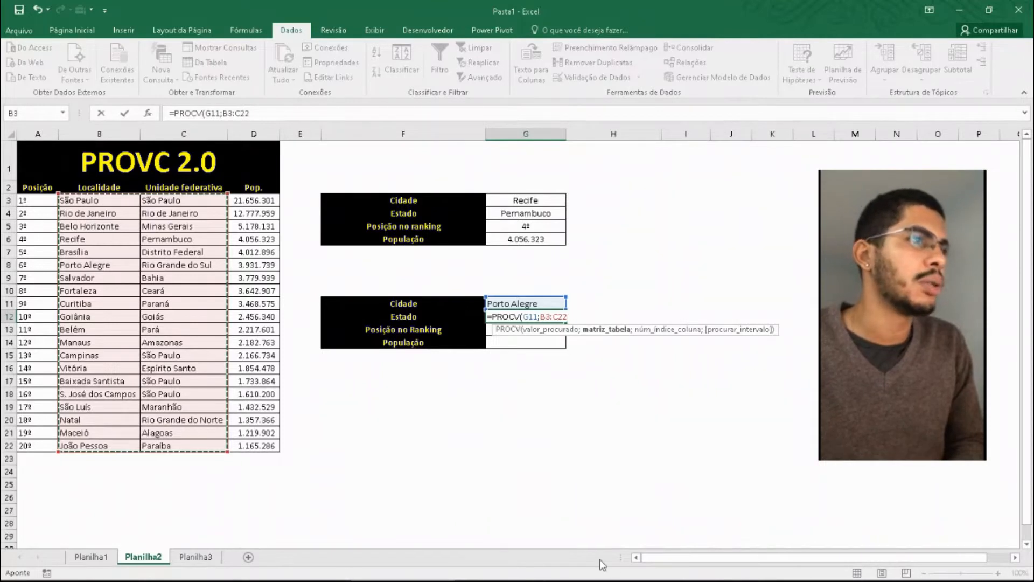
type(";")
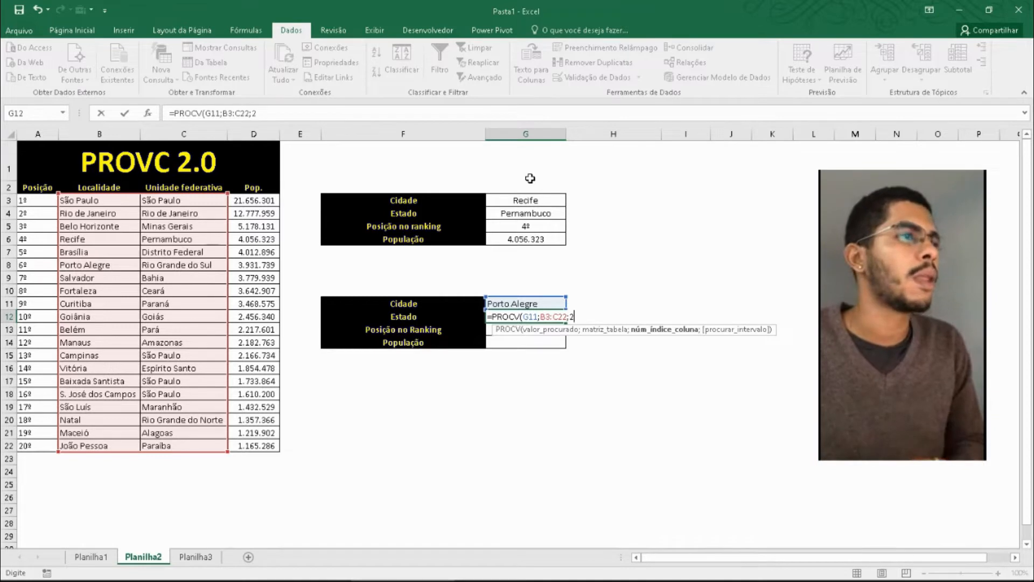
type("2;")
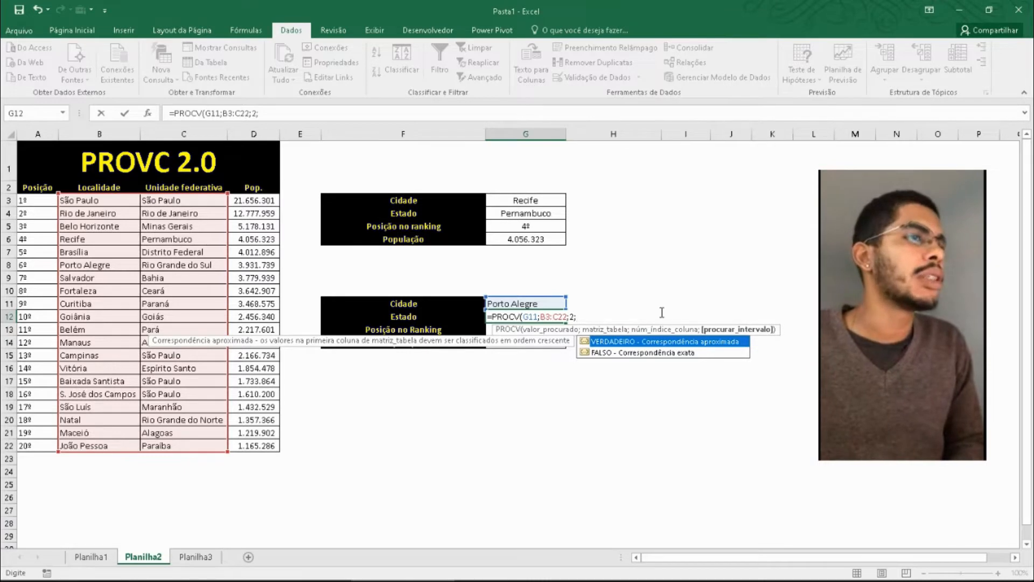
double_click(666, 354)
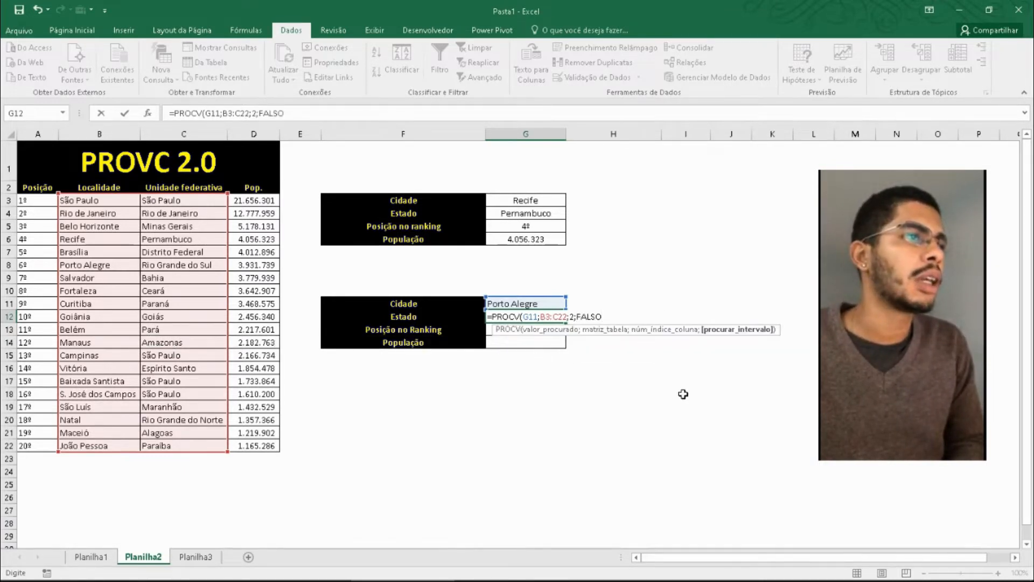
type(")")
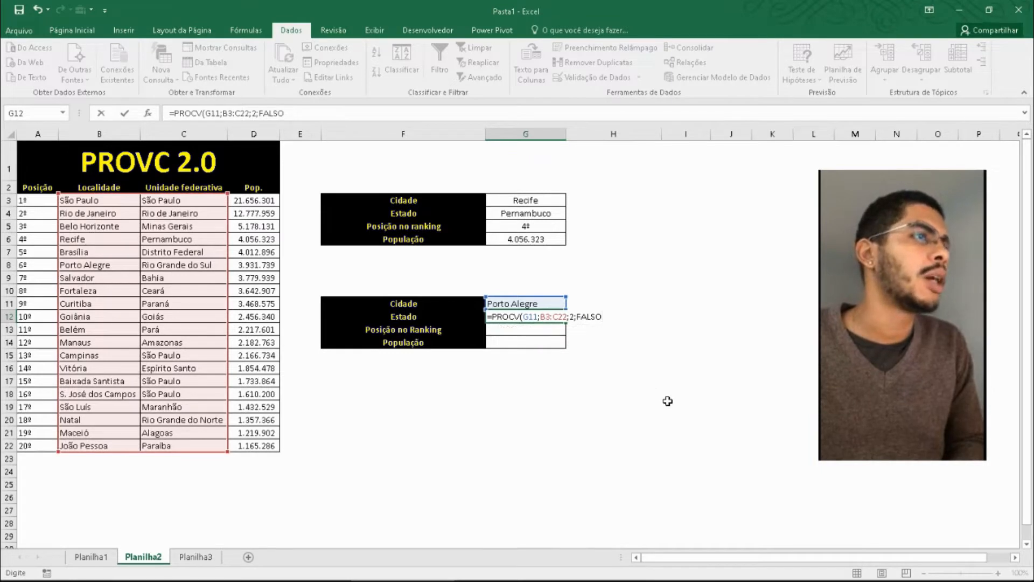
key("Return")
- Check the G12 formula and its result for G11 against the Porto Alegre row of the source table
left_click(524, 312)
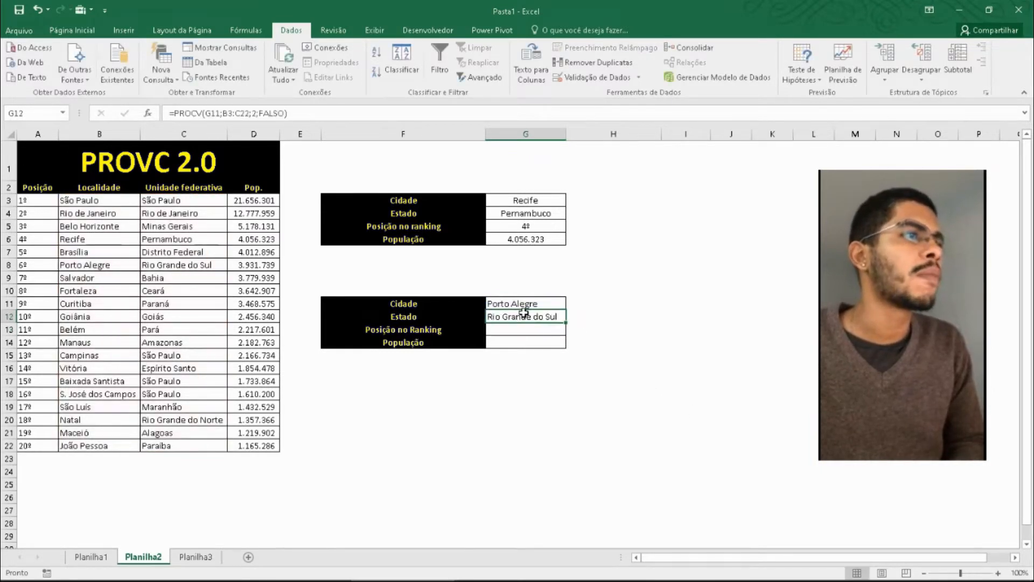
left_click(547, 300)
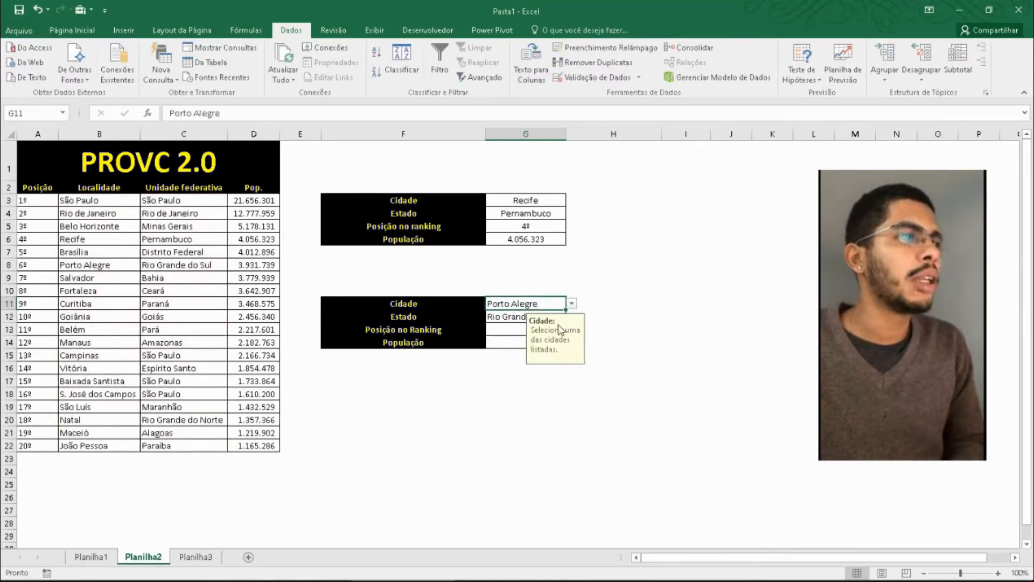
left_click(491, 459)
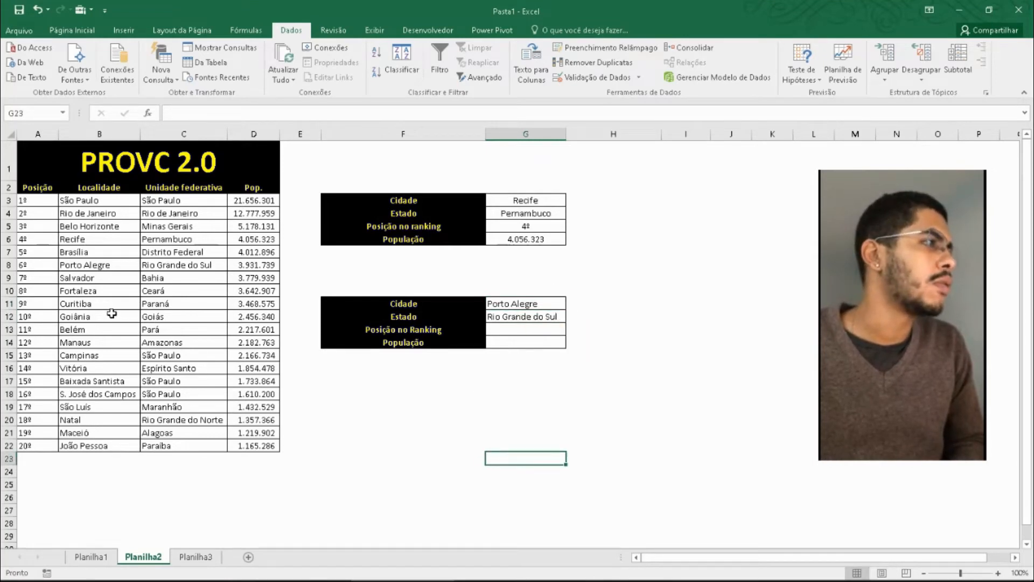
left_click(109, 251)
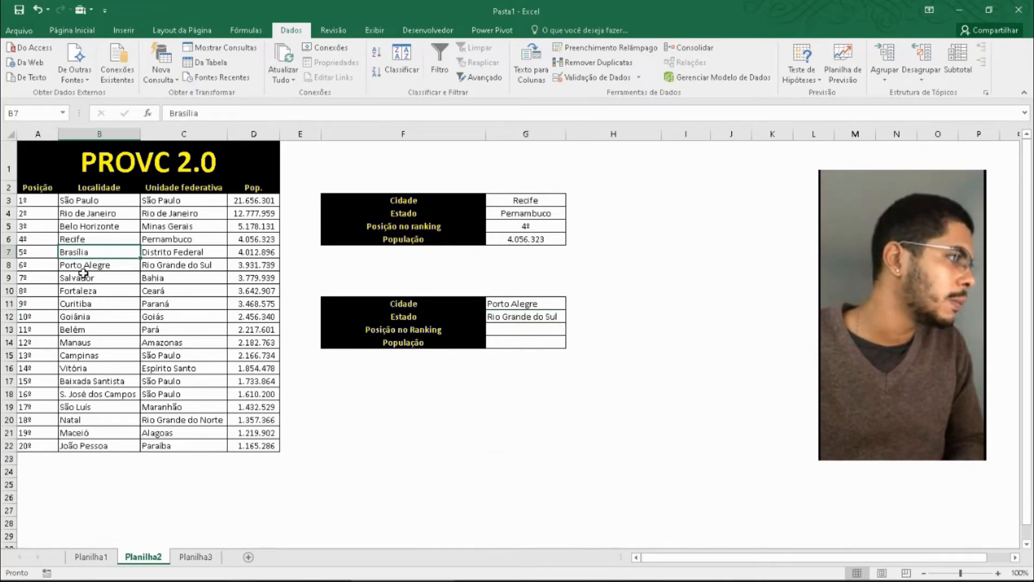
left_click(101, 264)
left_click(177, 265)
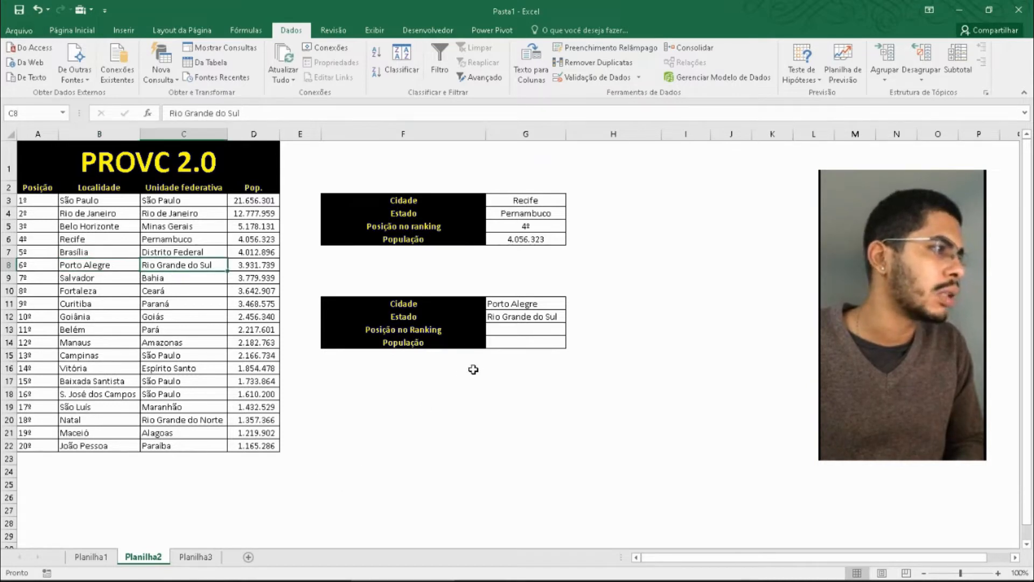
left_click(514, 304)
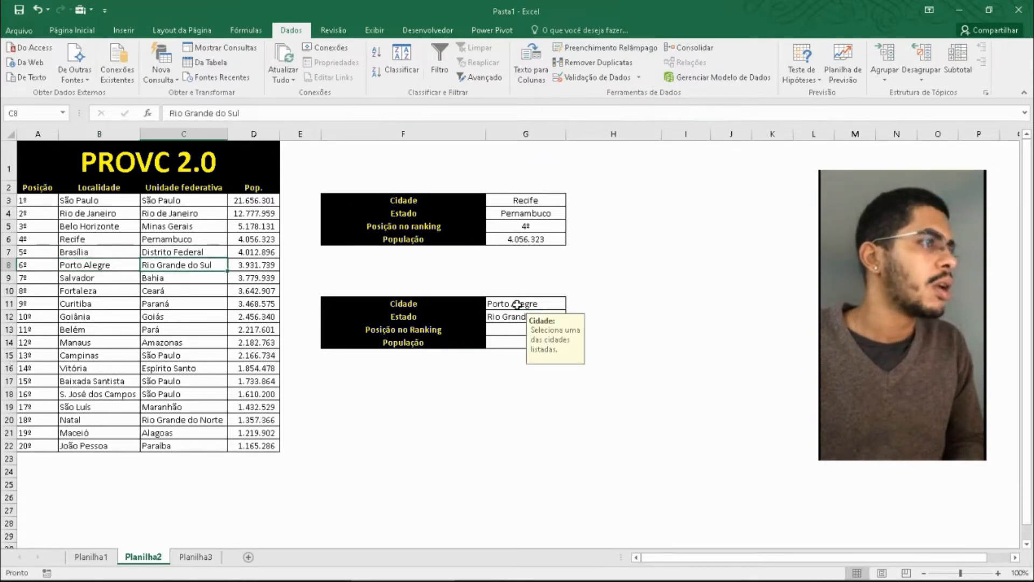
- Test the state lookup by choosing Baixada Santista from the city list in G11
left_click(97, 384)
left_click(519, 304)
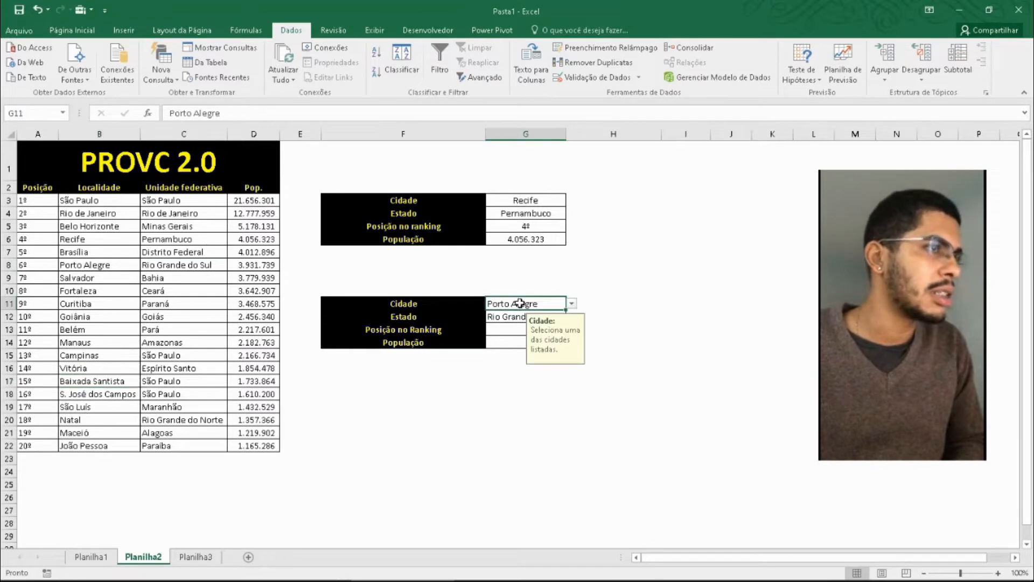
left_click(572, 303)
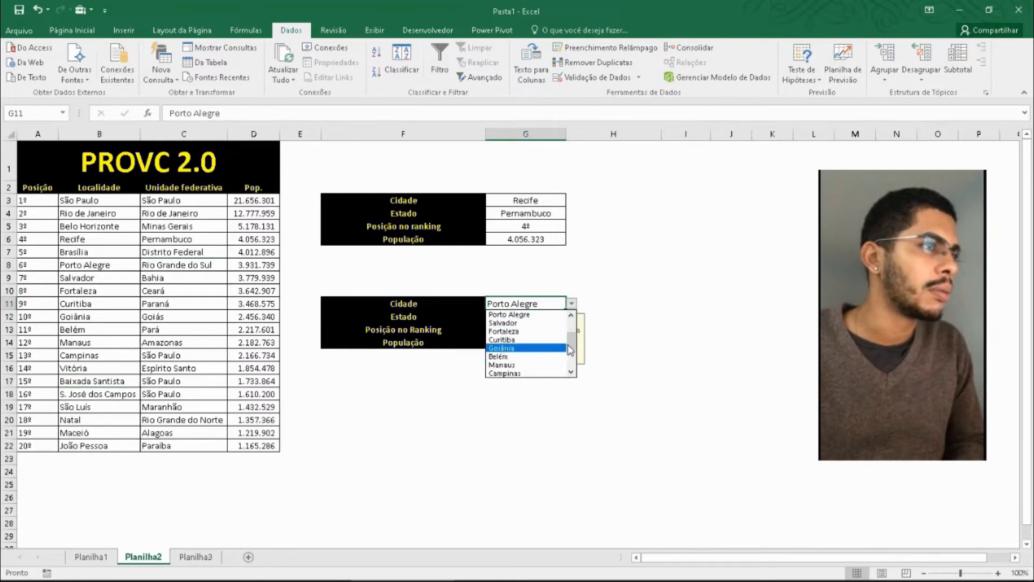
scroll(574, 350, "down", 2)
left_click(506, 331)
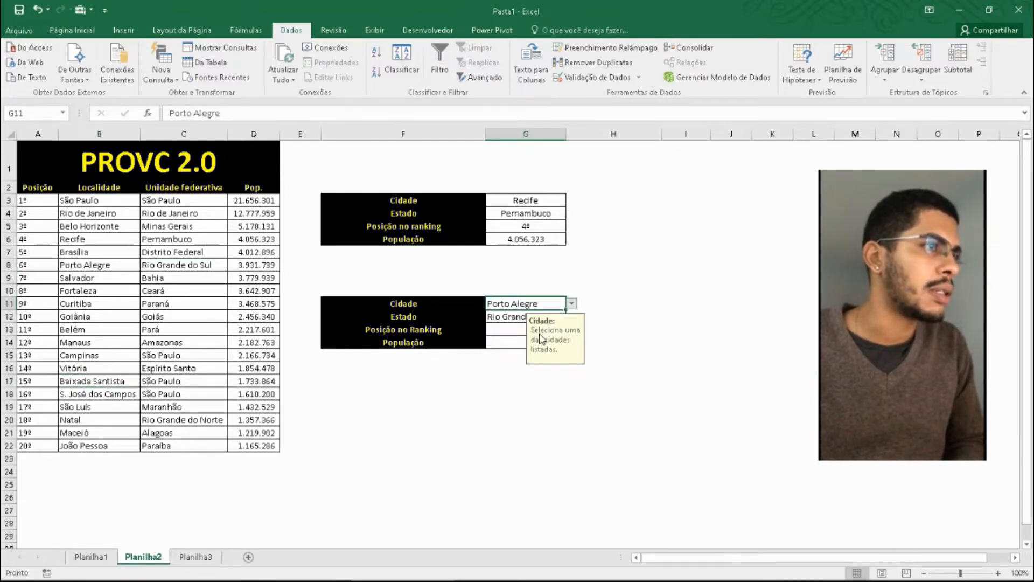
left_click(499, 396)
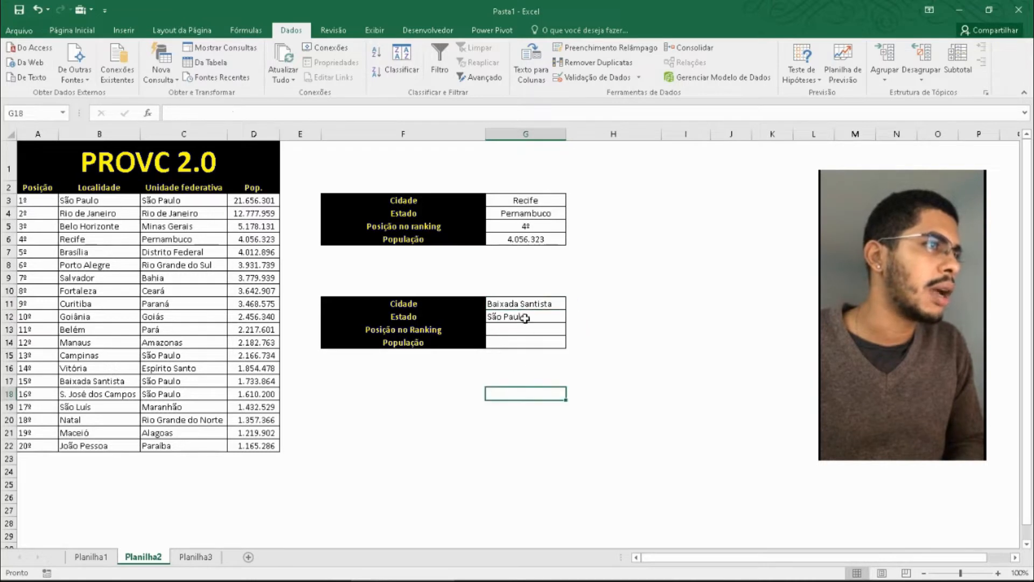
- Choose S. José dos Campos from the city list in G11 and compare the lookup with the source table
left_click(117, 395)
left_click(546, 304)
left_click(571, 303)
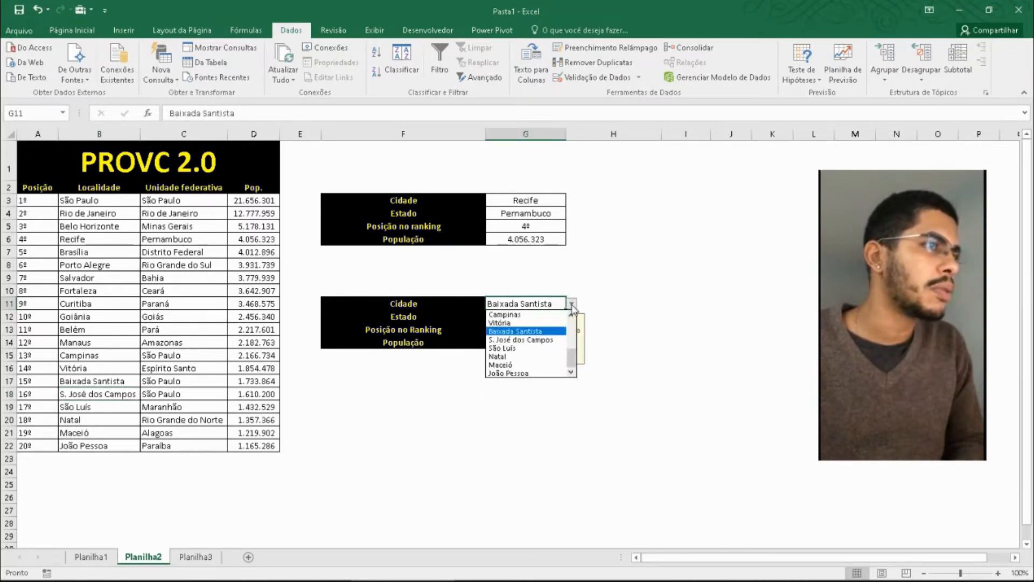
left_click(520, 339)
left_click(462, 394)
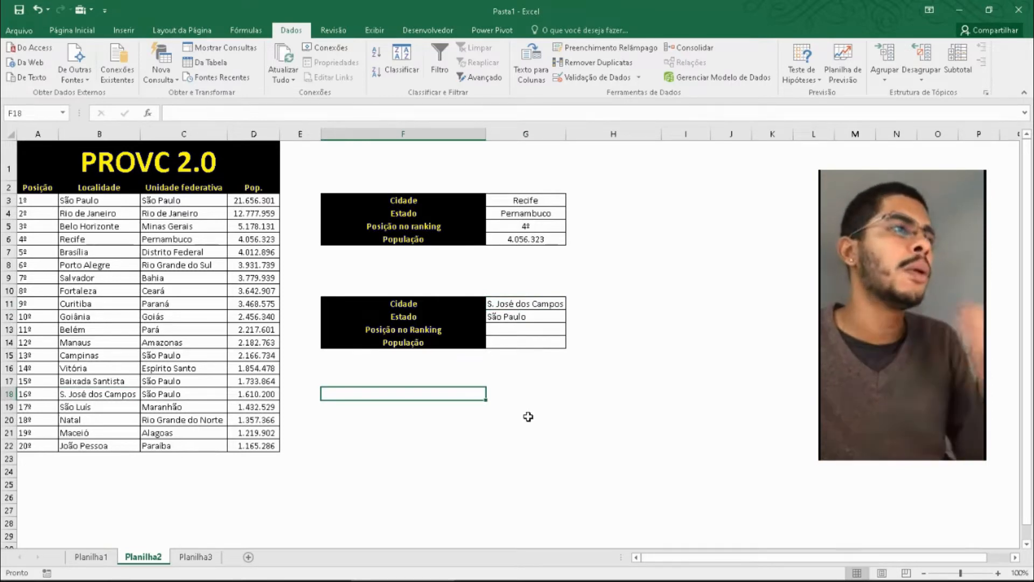
left_click(171, 243)
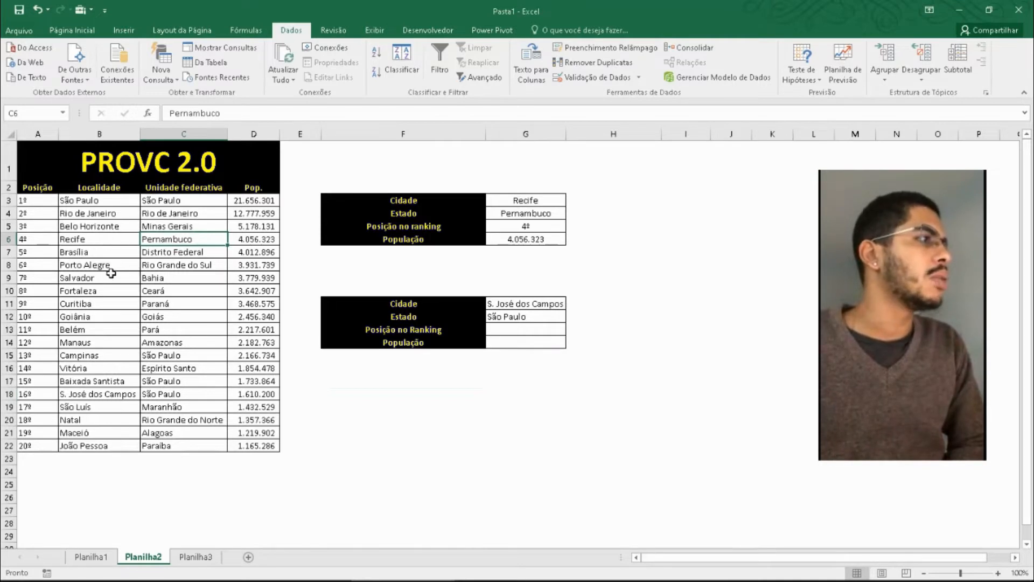
left_click(459, 416)
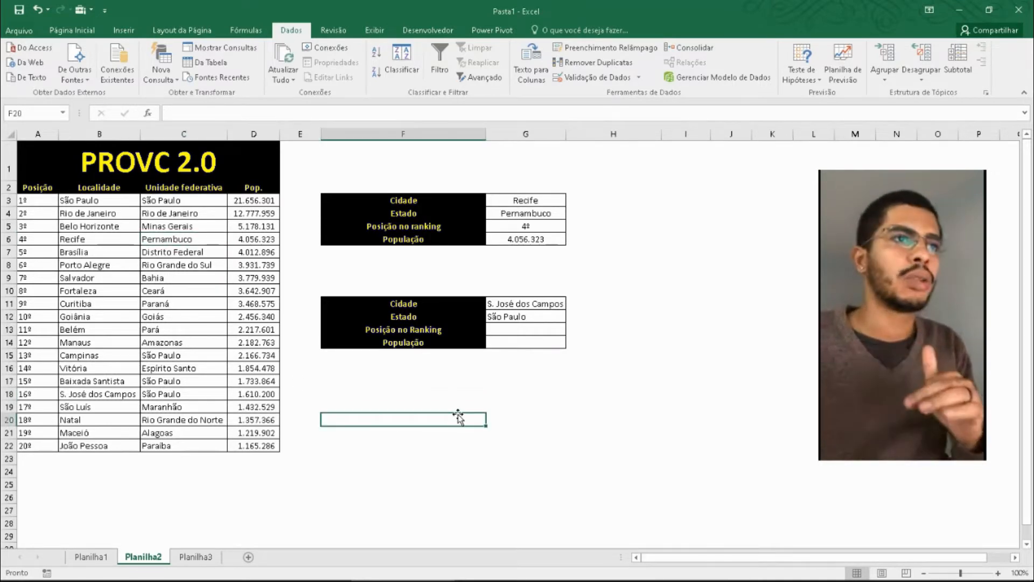
- Try to return the city's ranking position in G13 with =PROCV(G11;A3:B22;1;FALSO), and check the formula and its lookup value
left_click(500, 330)
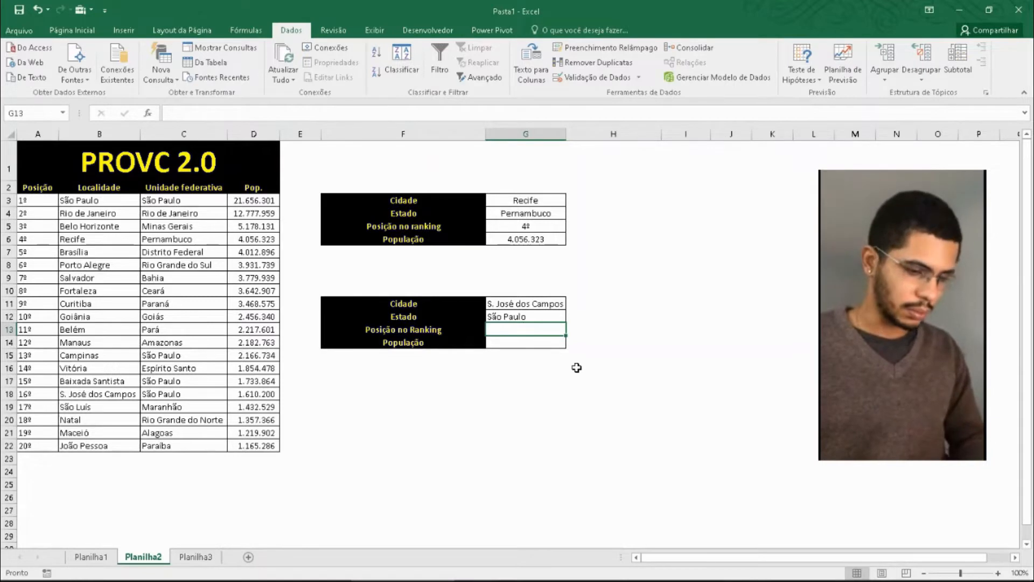
type("=PROCV(")
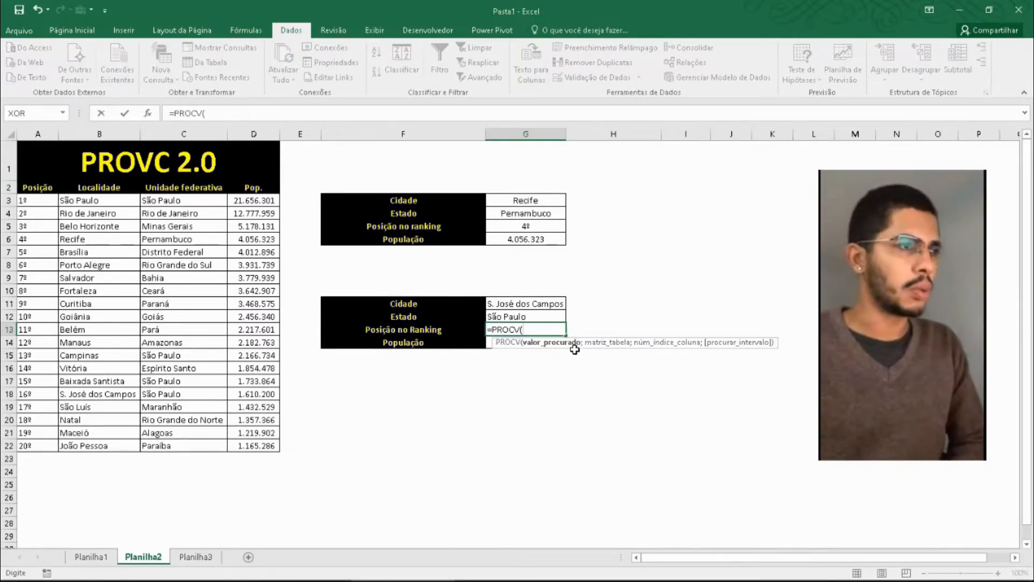
left_click(532, 305)
type(";")
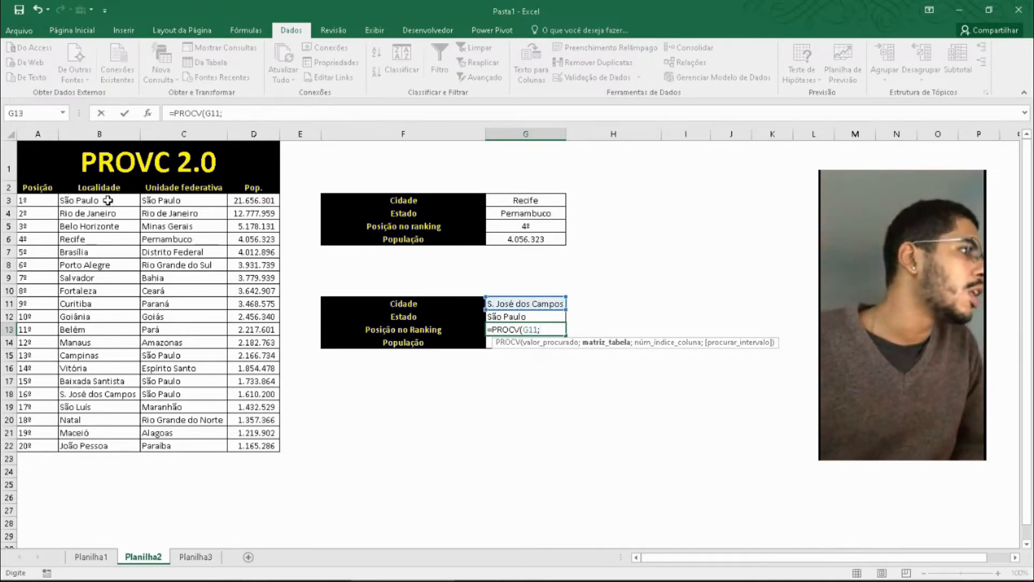
left_click_drag(107, 200, 88, 452)
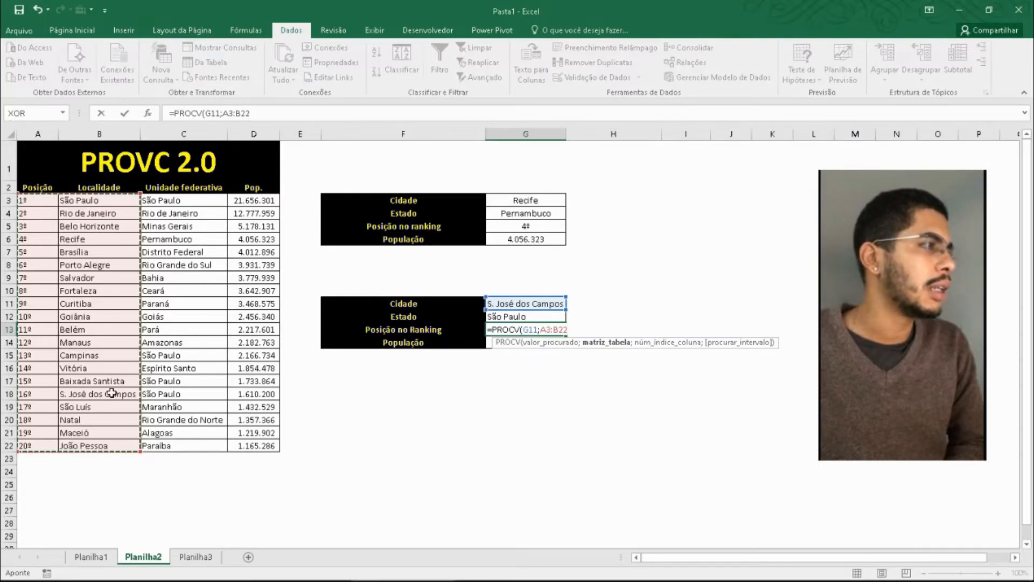
type(";")
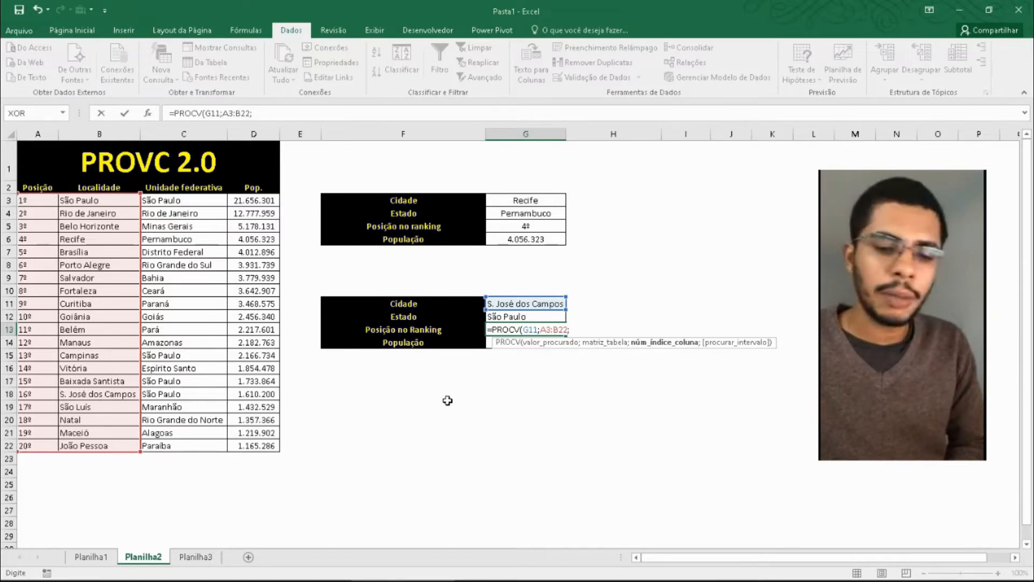
type("1;")
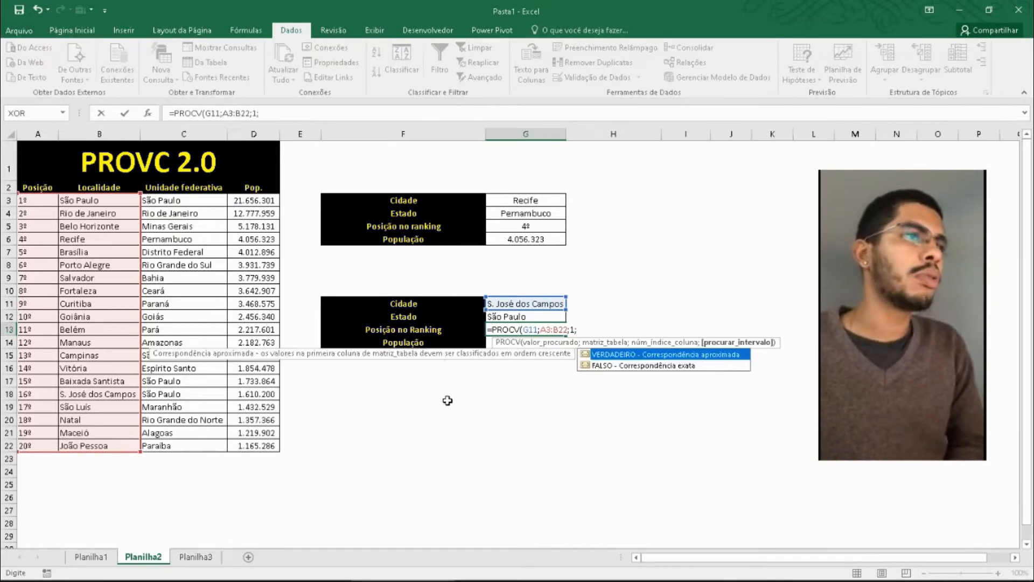
double_click(636, 365)
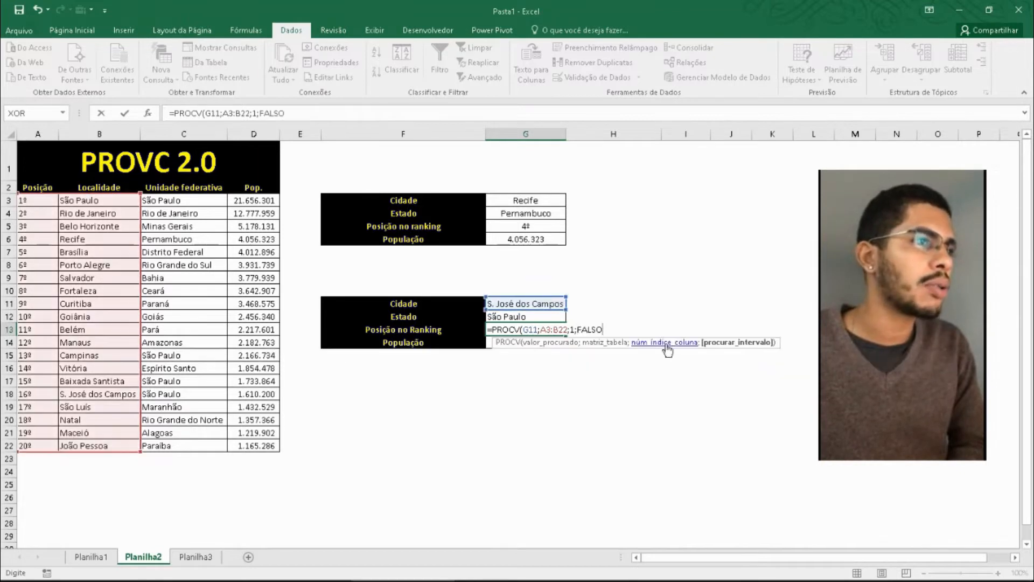
key("Return")
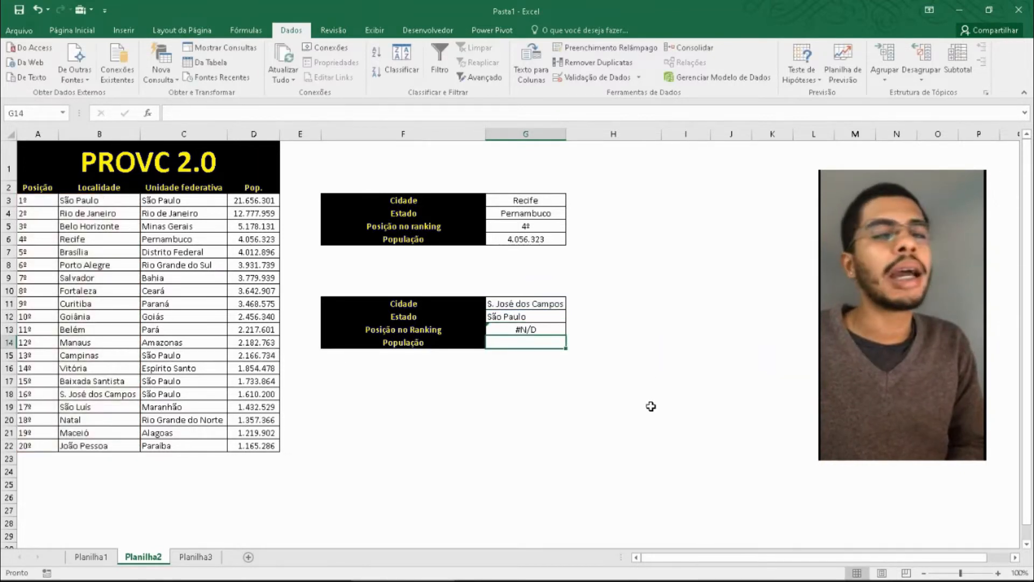
left_click(527, 331)
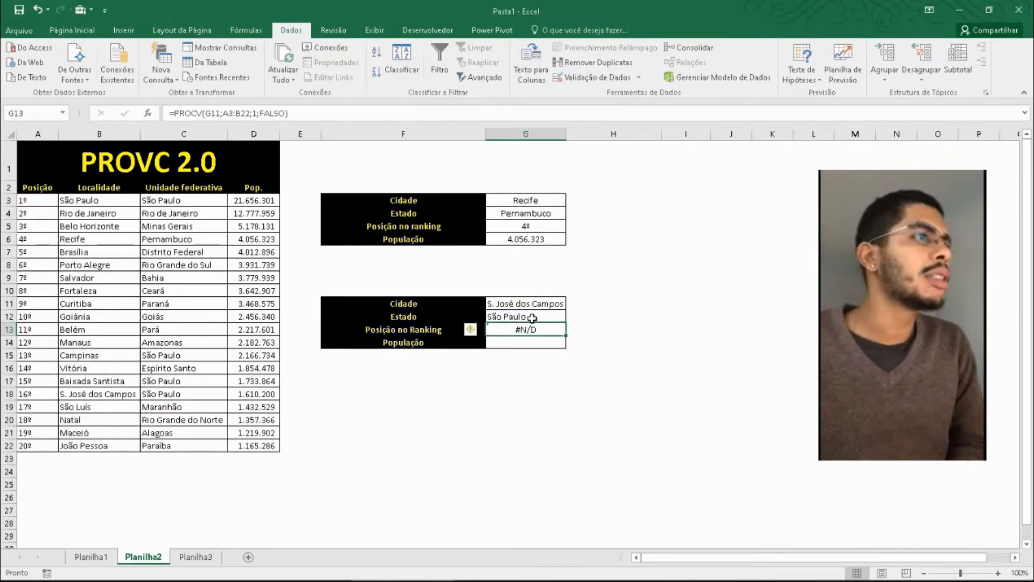
left_click(536, 305)
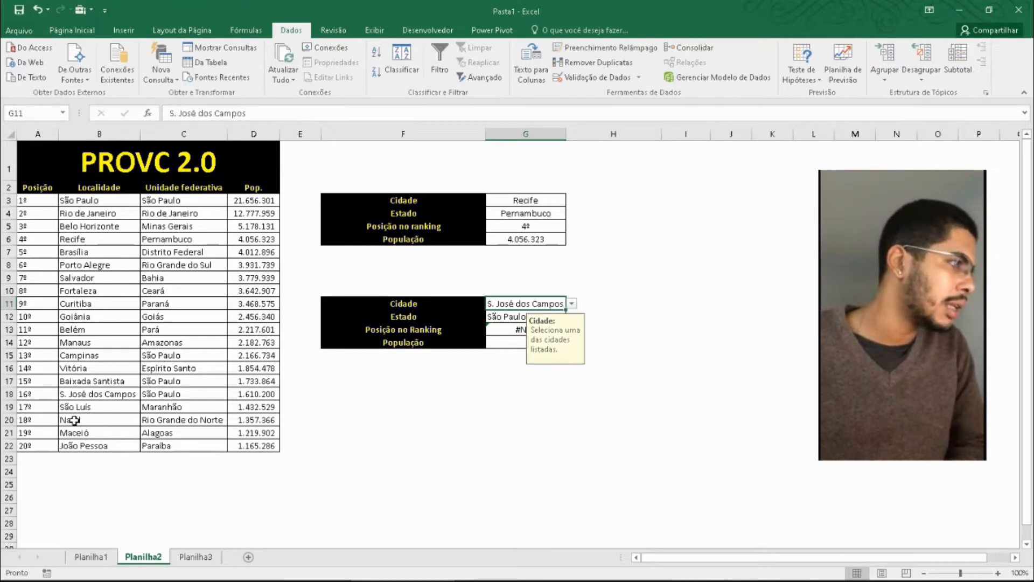
- Replace the PROCV formula in G13 with the start of an ÍNDICE function
left_click(423, 424)
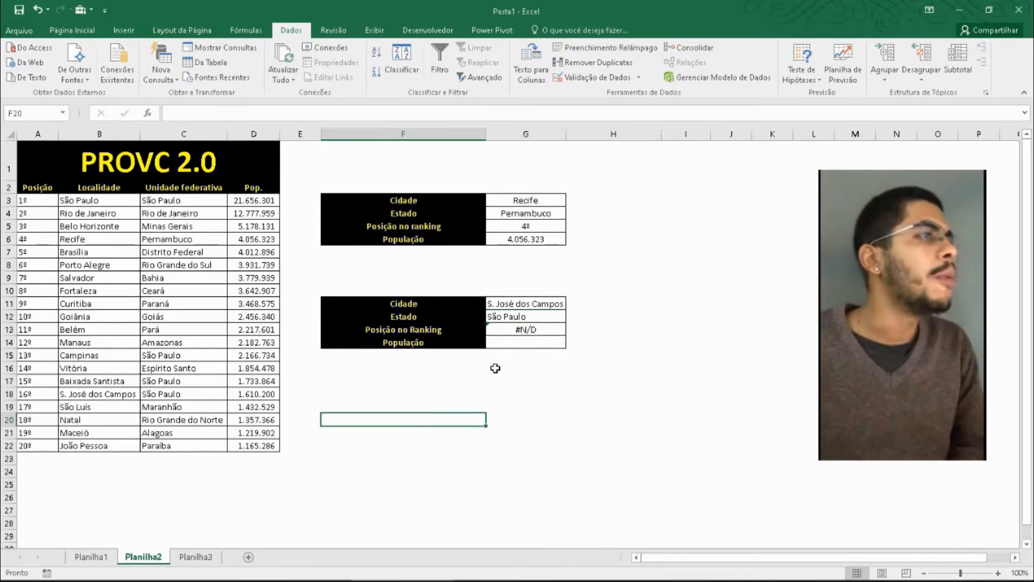
left_click(517, 330)
double_click(517, 331)
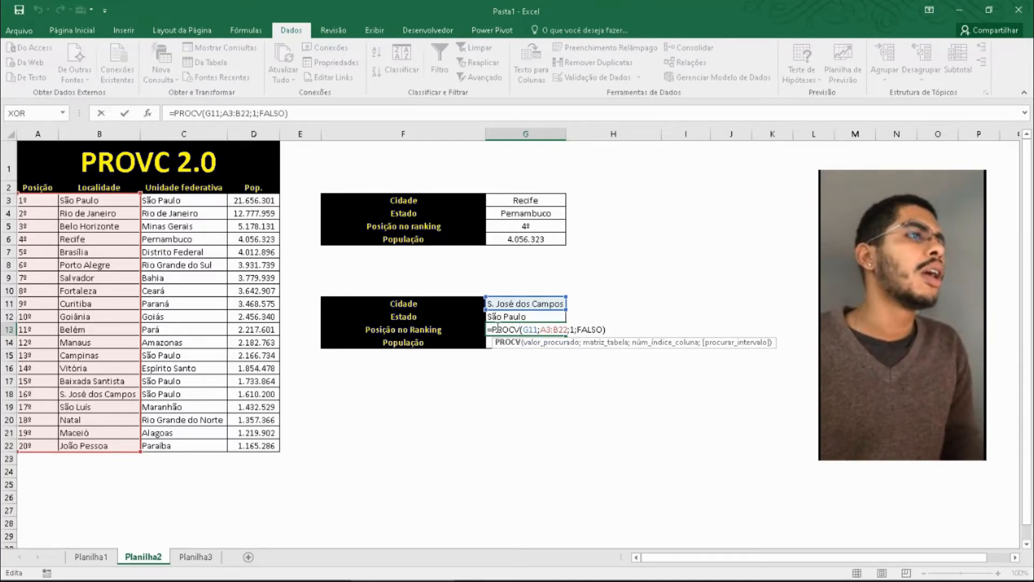
left_click_drag(494, 329, 617, 331)
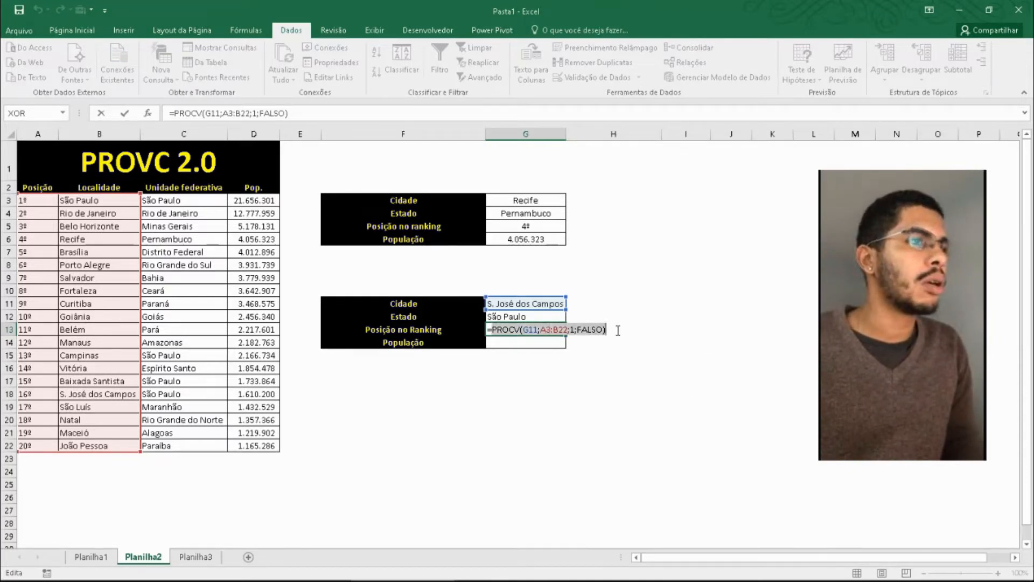
type("=´n")
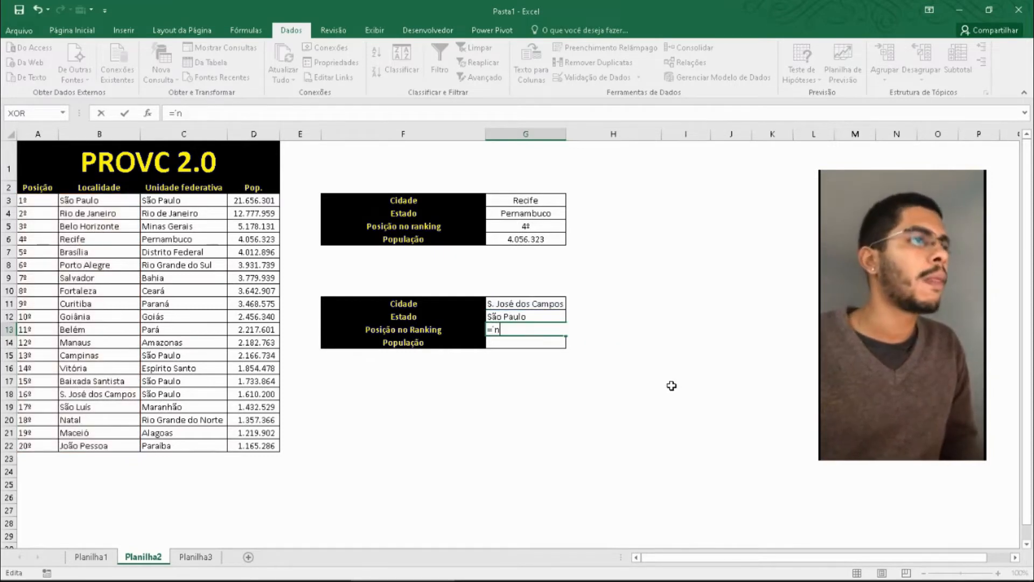
type("Í")
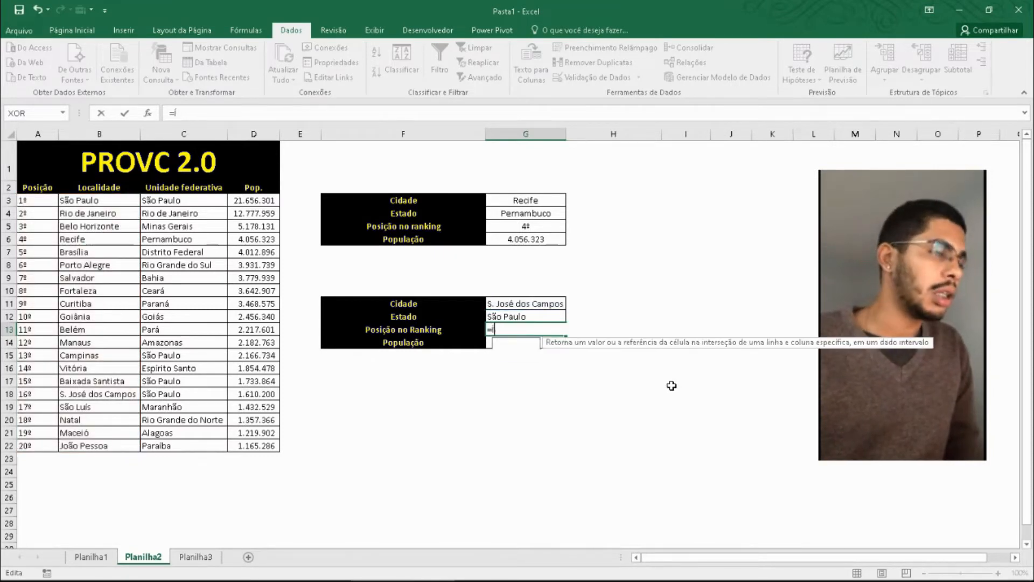
type("ND")
key("Tab")
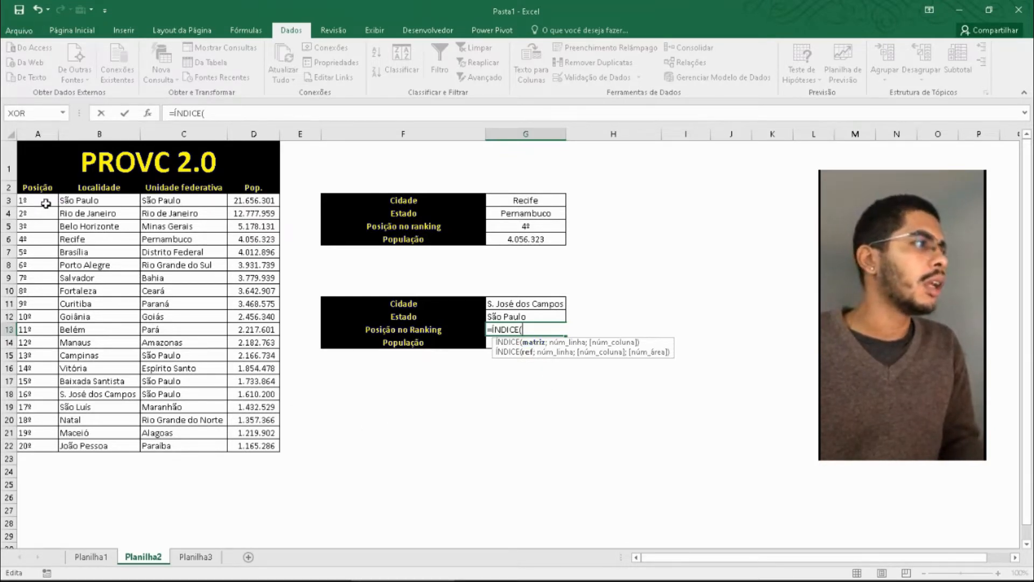
left_click_drag(33, 198, 110, 445)
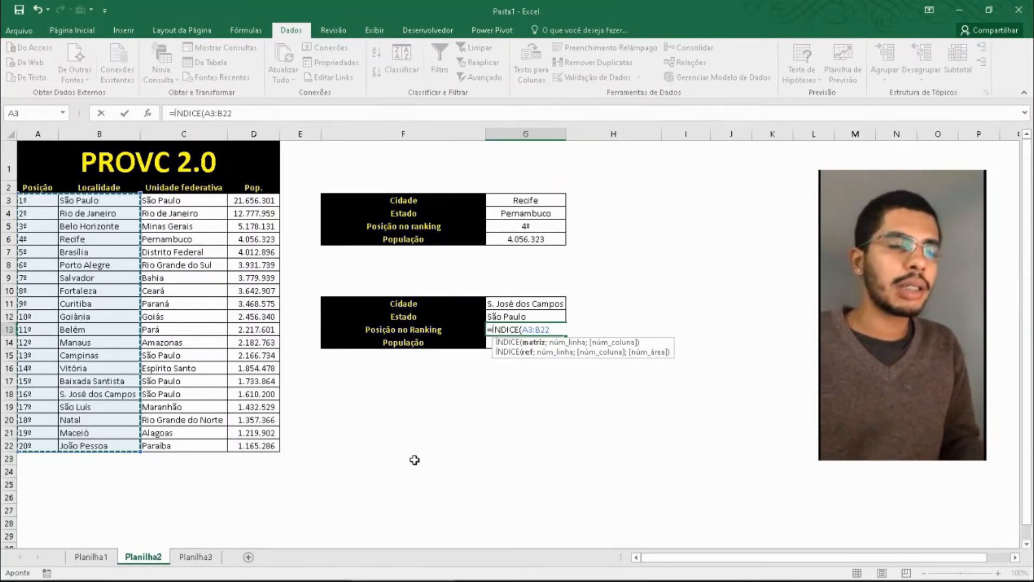
key("BackSpace")
key("BackSpace")
key("BackSpace")
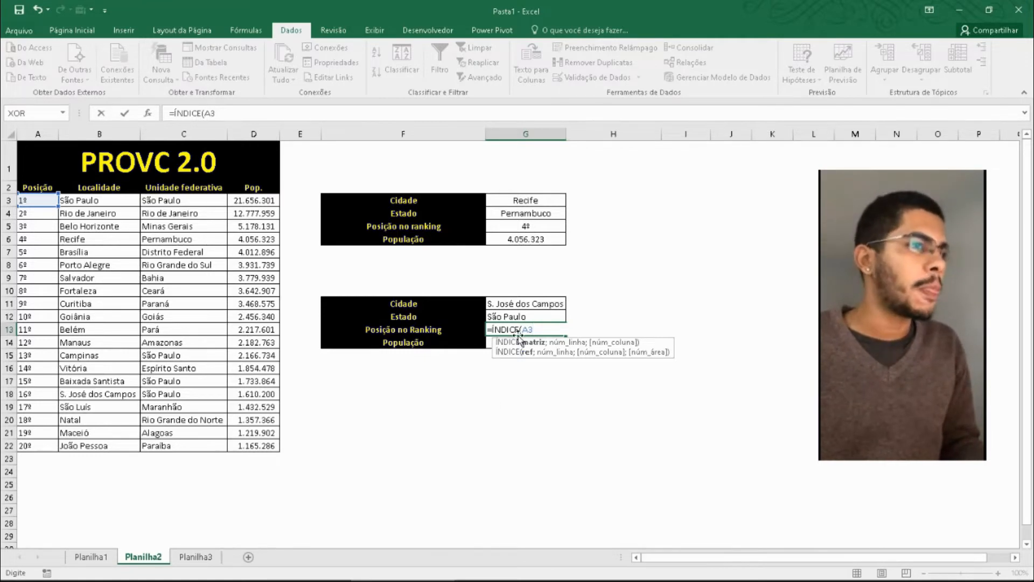
key("Return")
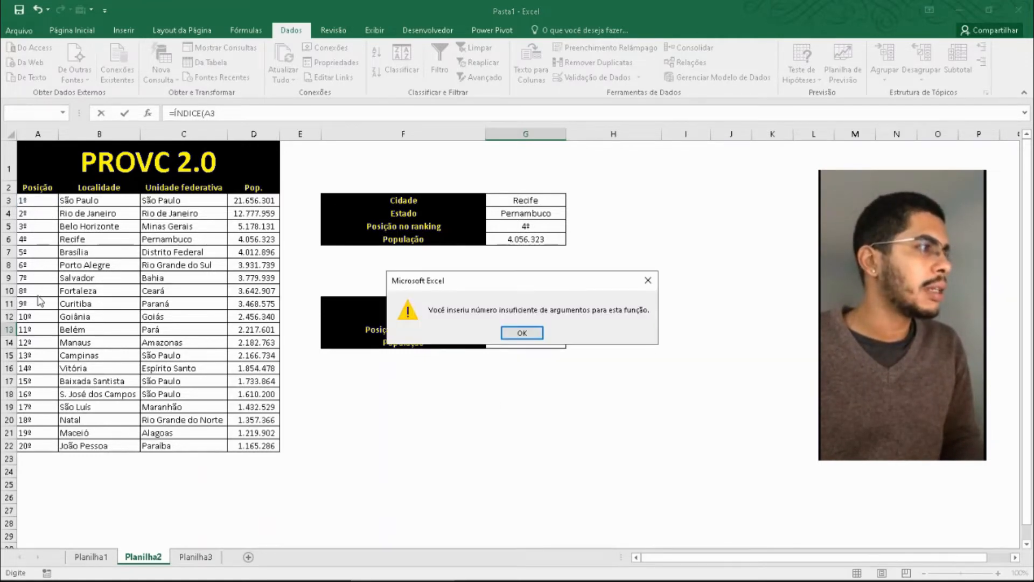
left_click(511, 338)
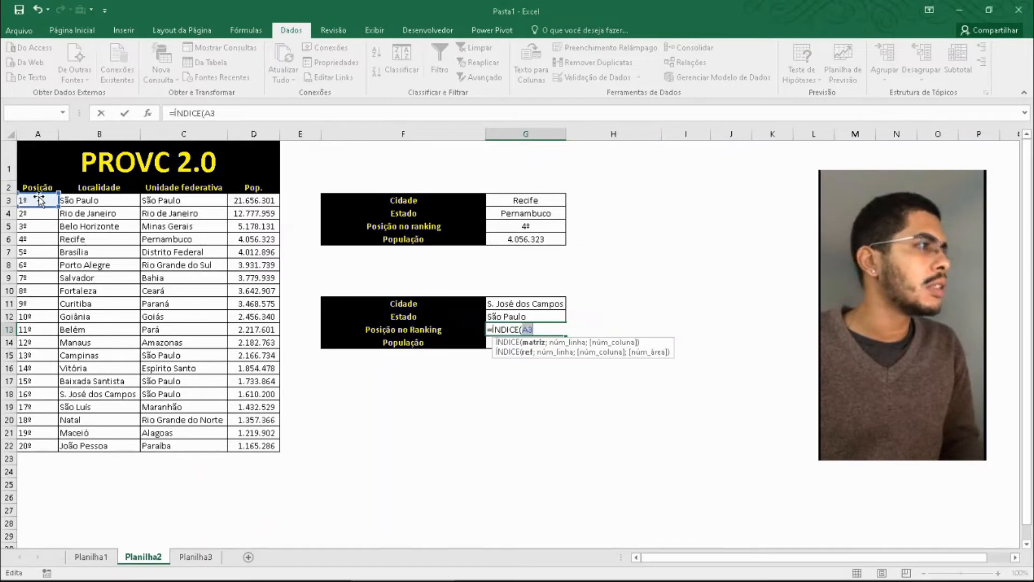
- Set A3:A22 as the ÍNDICE array and nest CORRESP for the row number, looking up G11 in B3:B22
left_click_drag(43, 199, 41, 441)
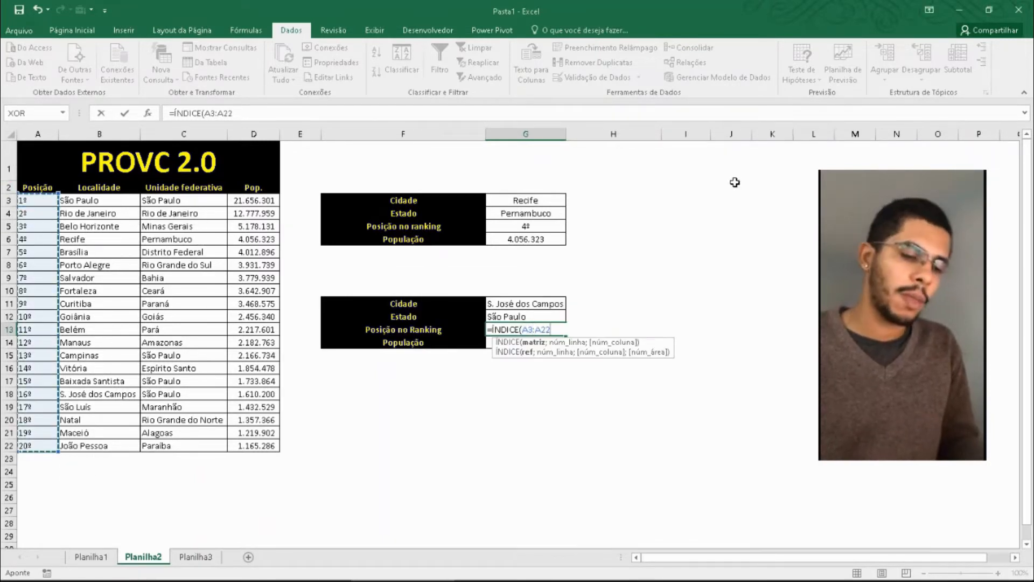
type(";")
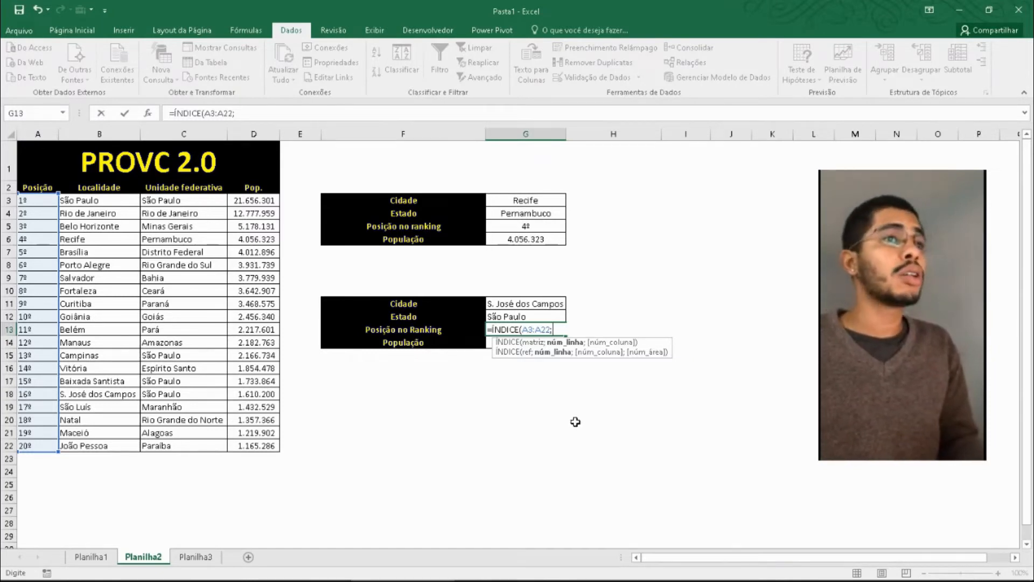
type("C")
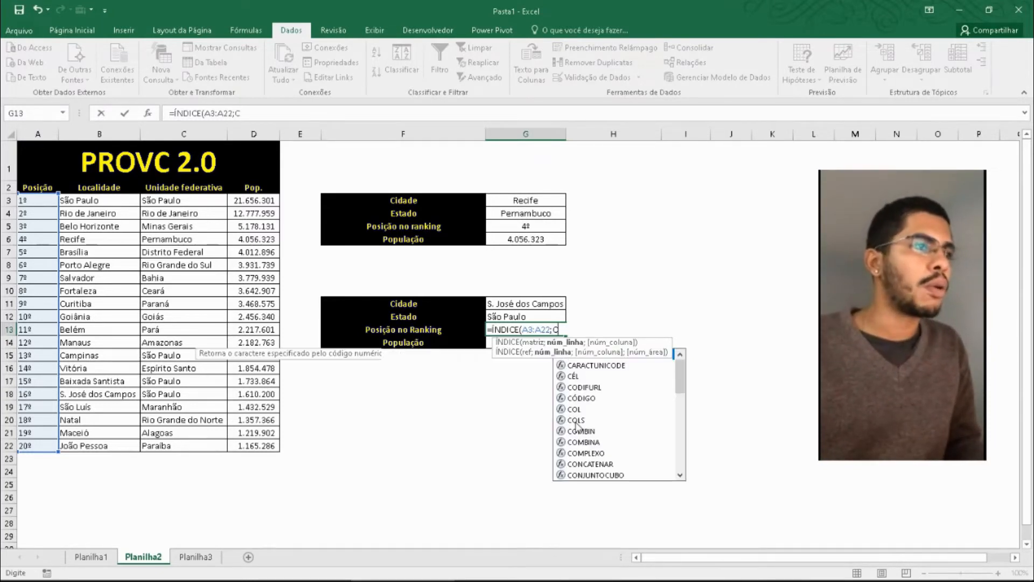
type("ORRESP(")
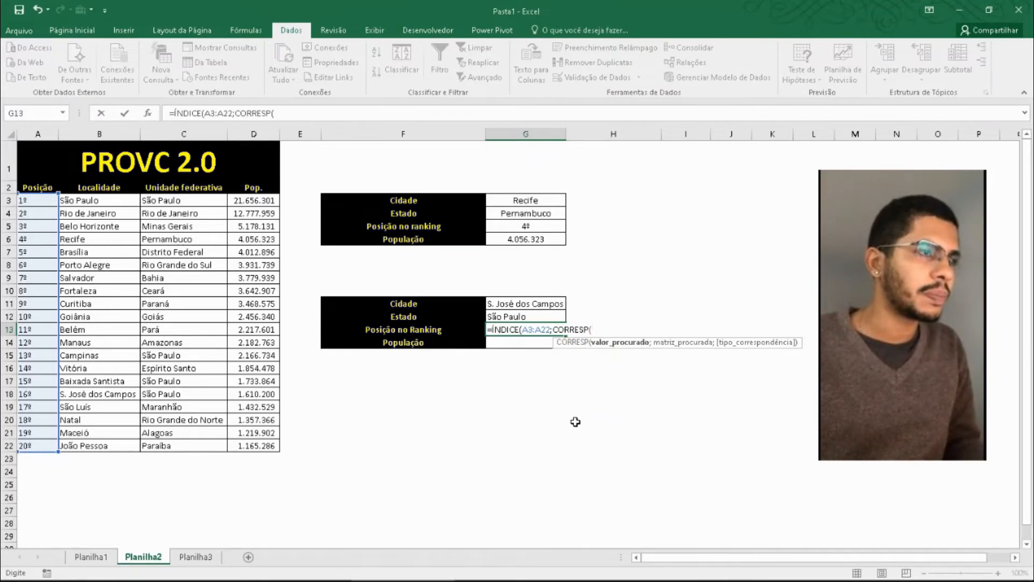
left_click(541, 303)
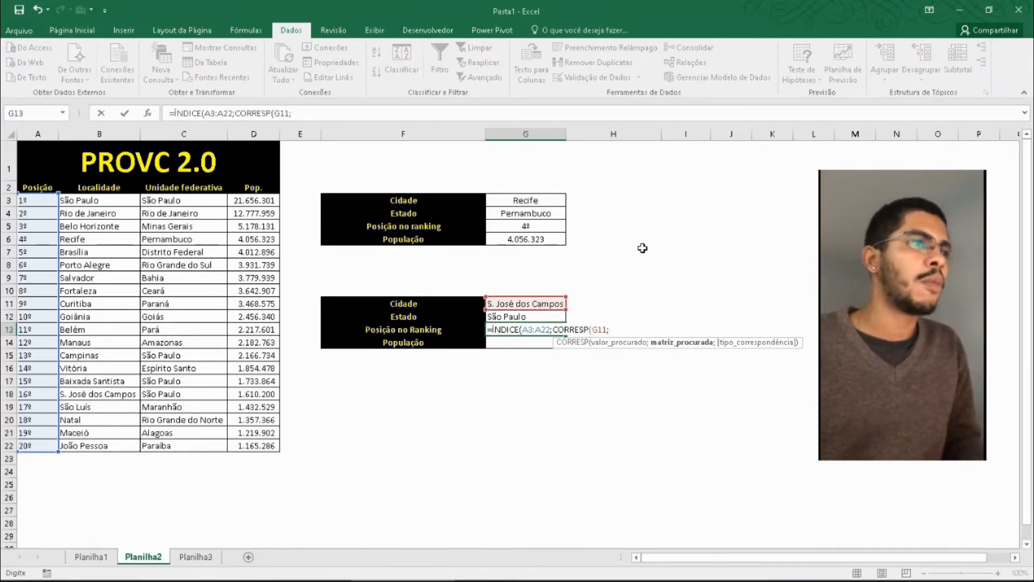
type(";")
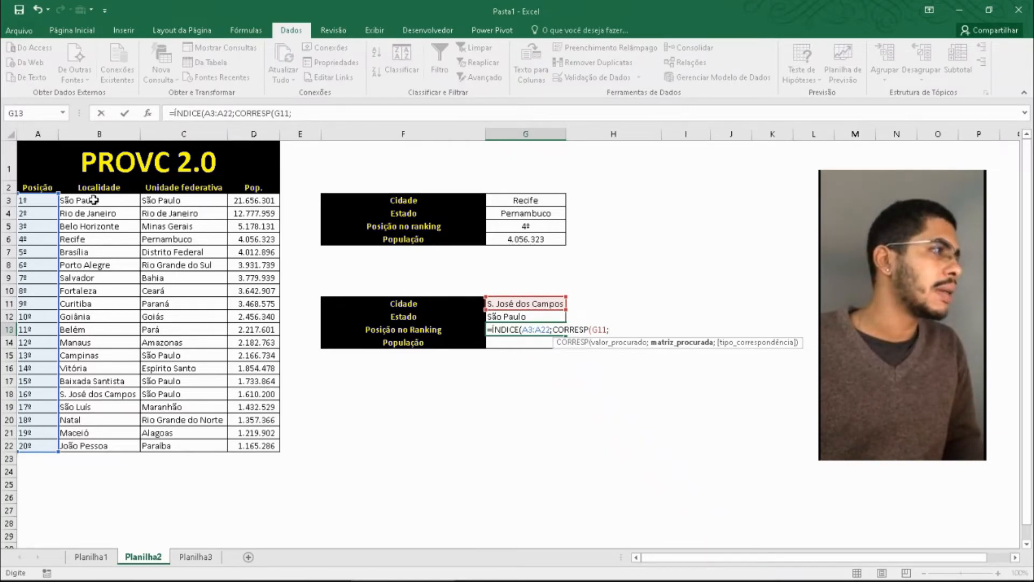
left_click_drag(78, 200, 99, 447)
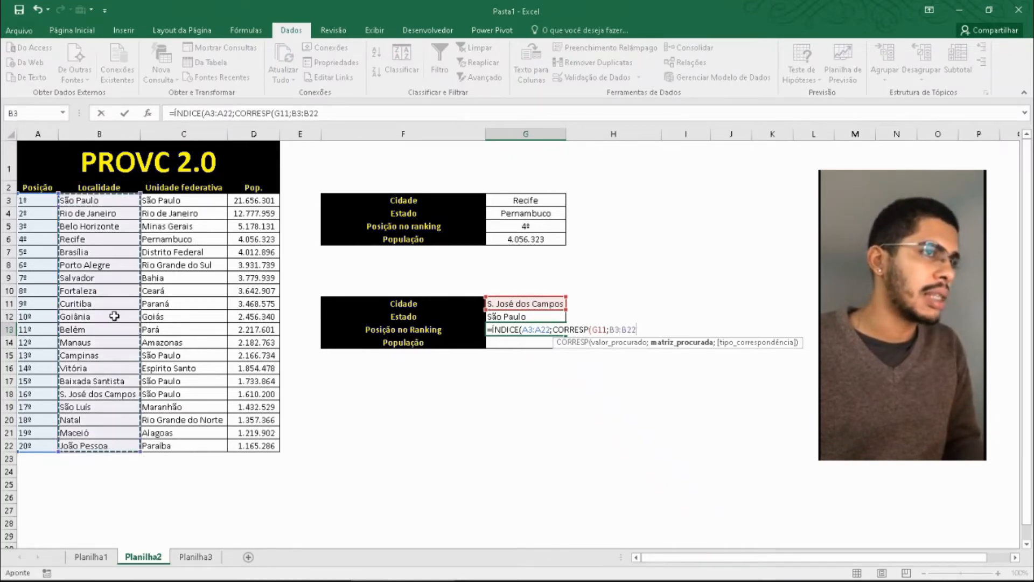
type(";")
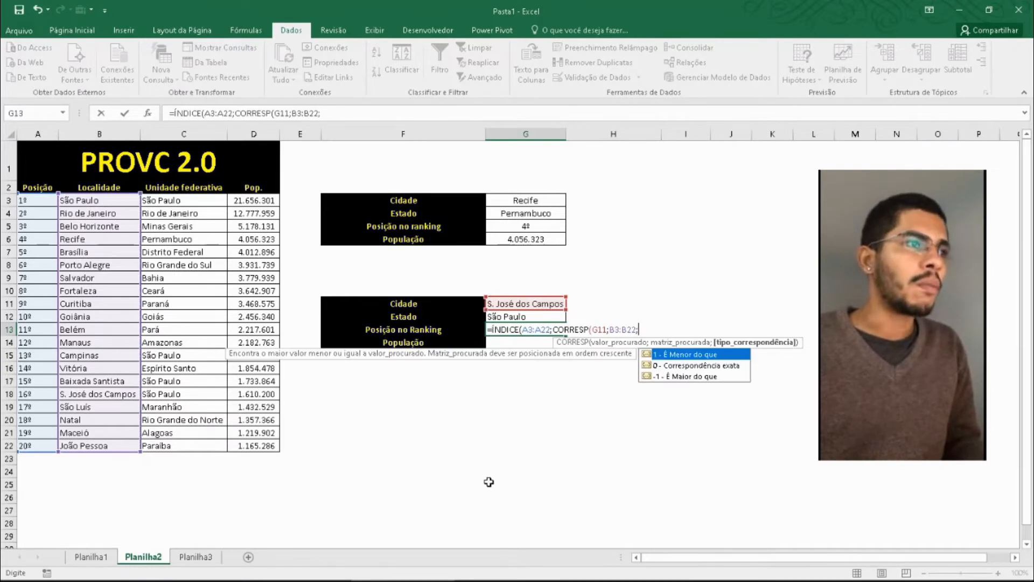
- Complete CORRESP with match type 0 and enter the G13 formula as =ÍNDICE(A3:A22;CORRESP(G11;B3:B22;0))
left_click(855, 300)
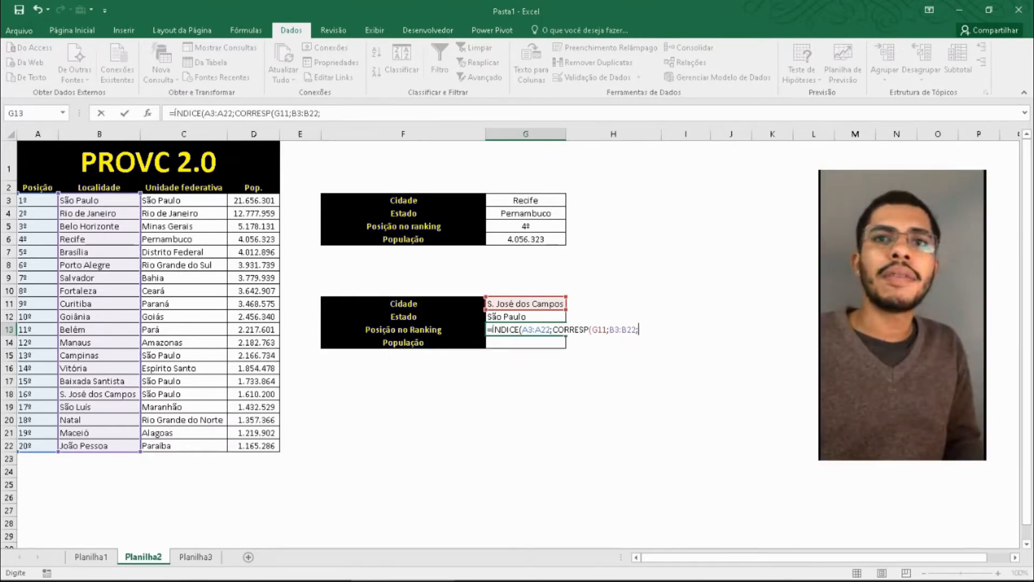
left_click(646, 326)
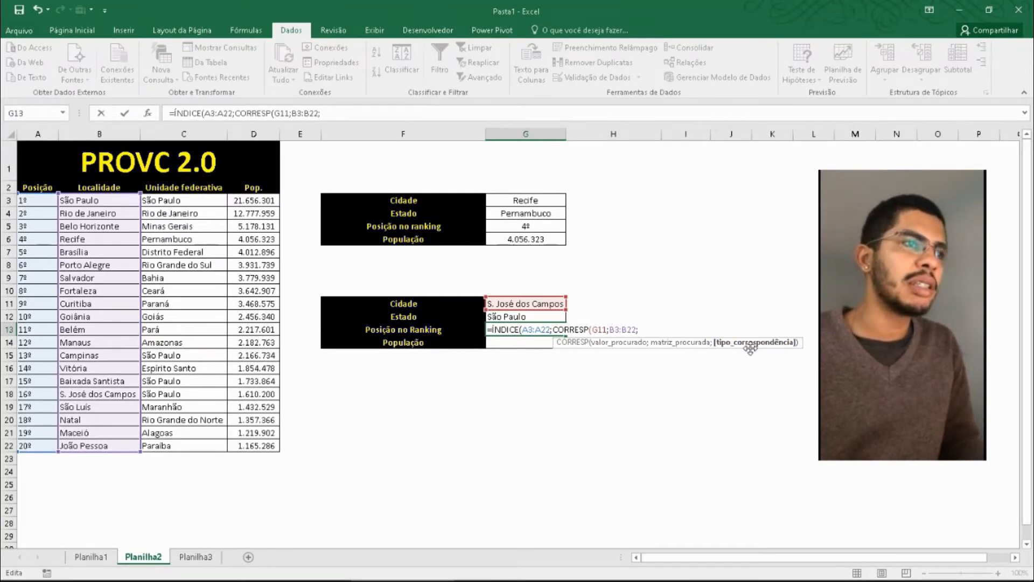
left_click(695, 326)
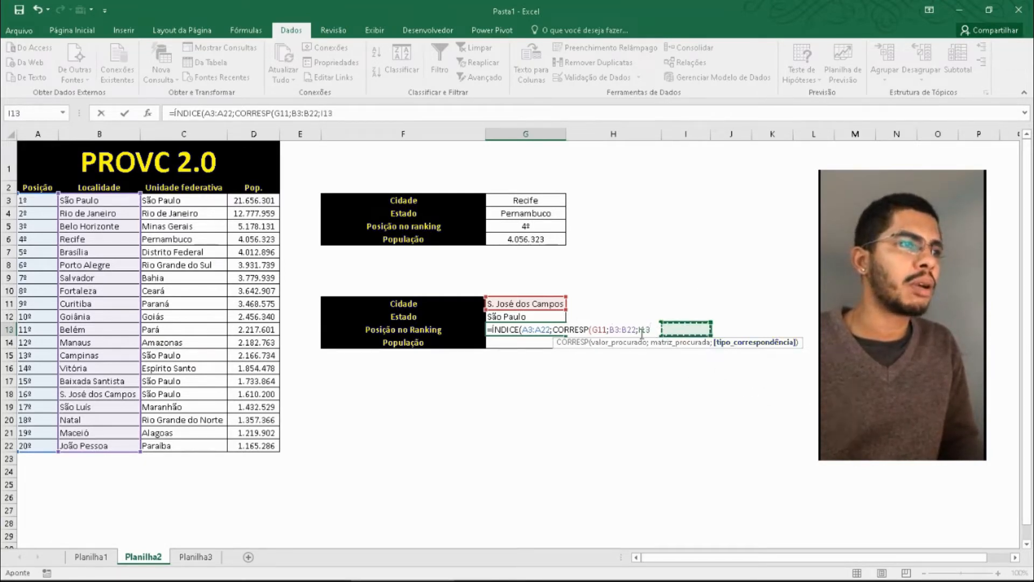
key("BackSpace")
key("BackSpace")
key("BackSpace")
key("BackSpace")
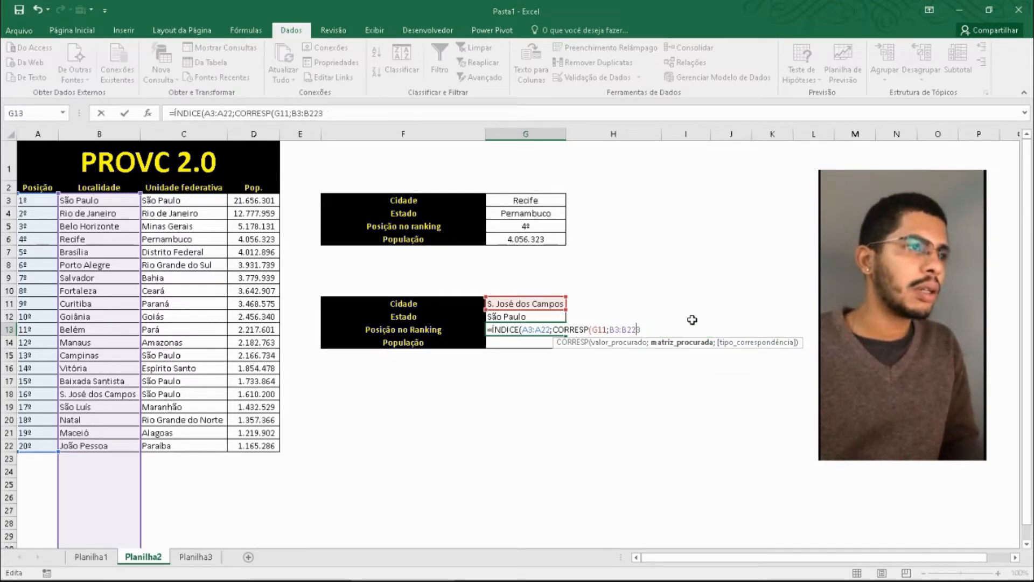
type(";0")
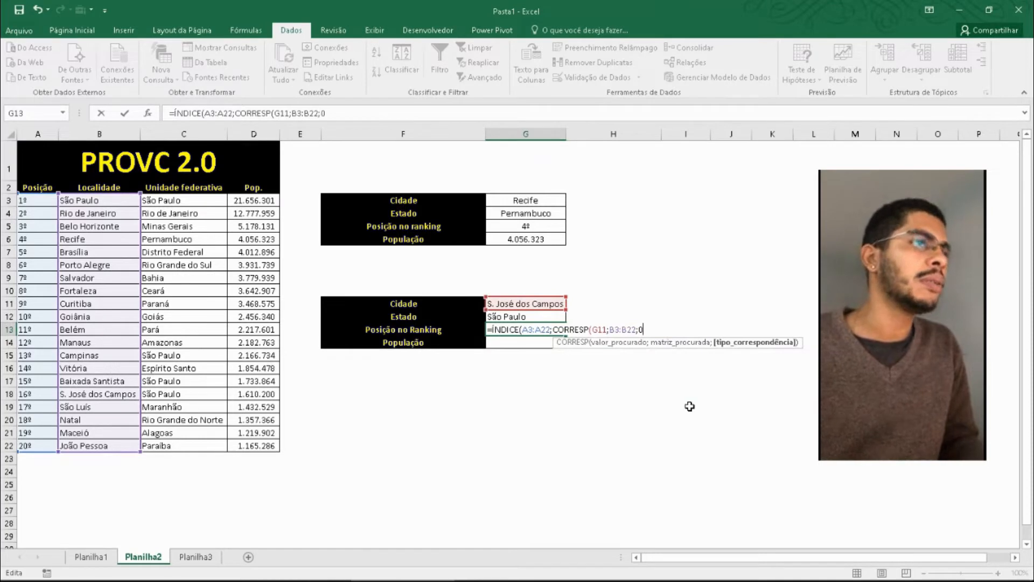
type(")")
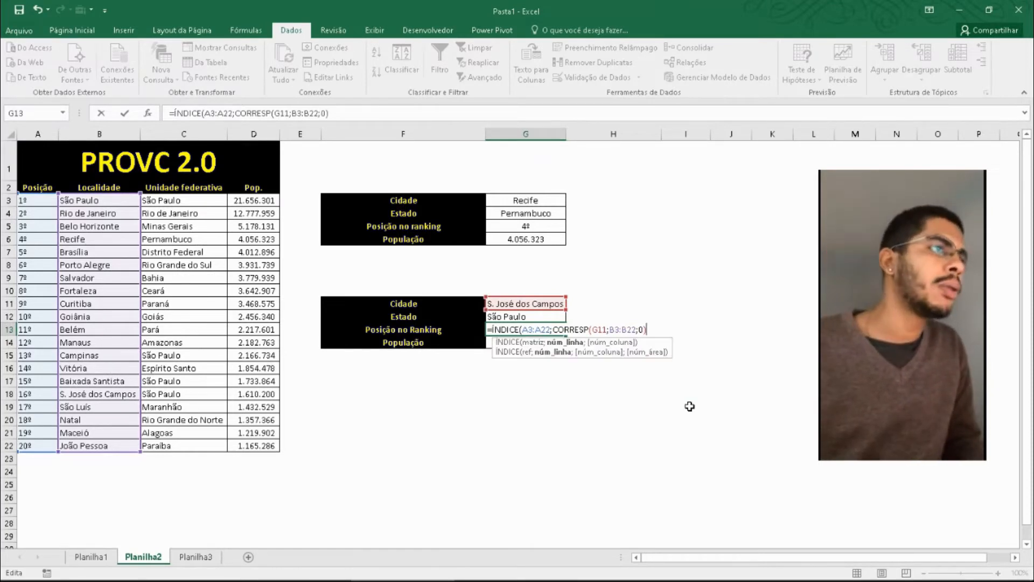
key("Return")
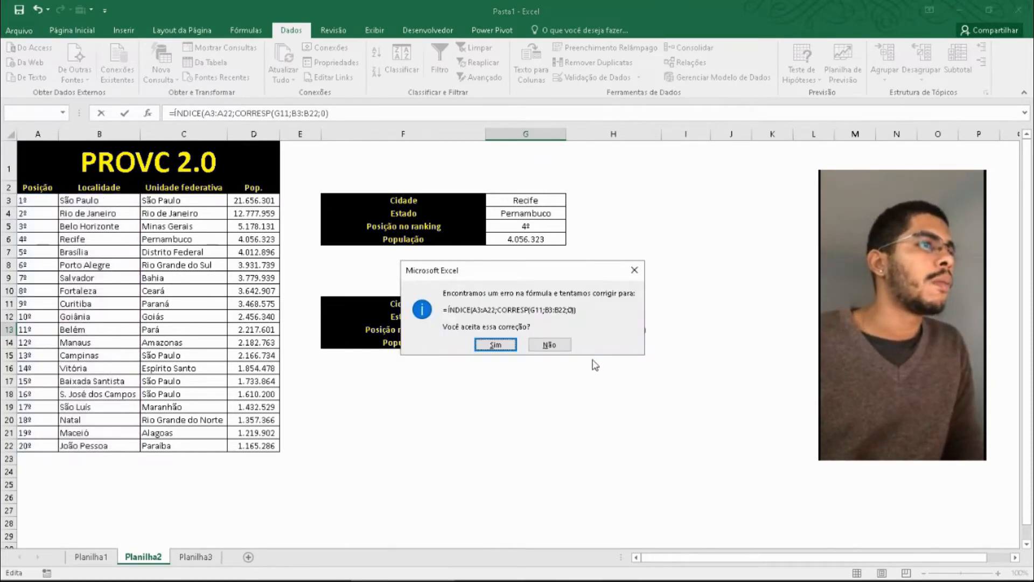
left_click(479, 346)
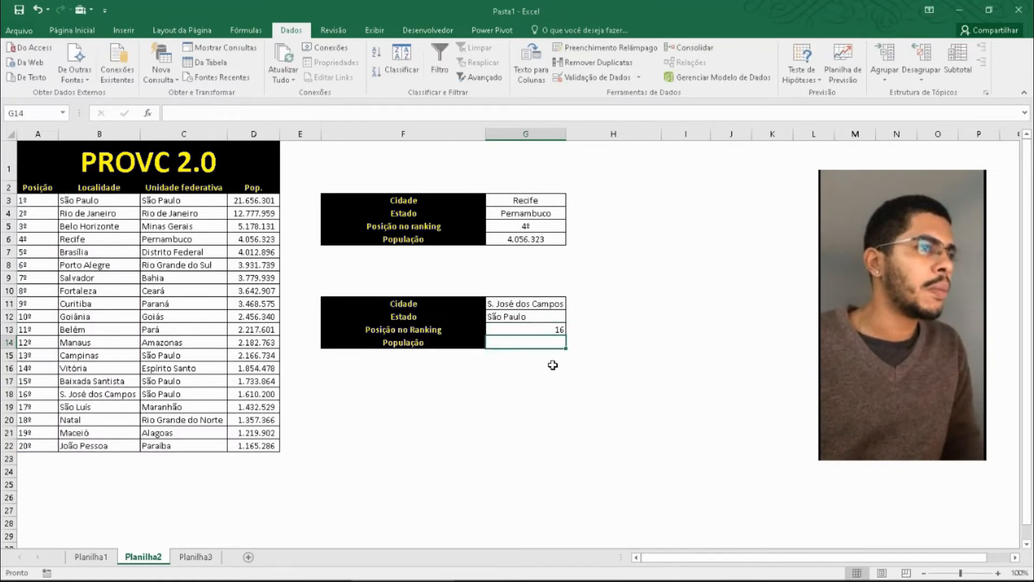
- Check the G13 formula and its CORRESP part against the S. José dos Campos position in A18
double_click(544, 326)
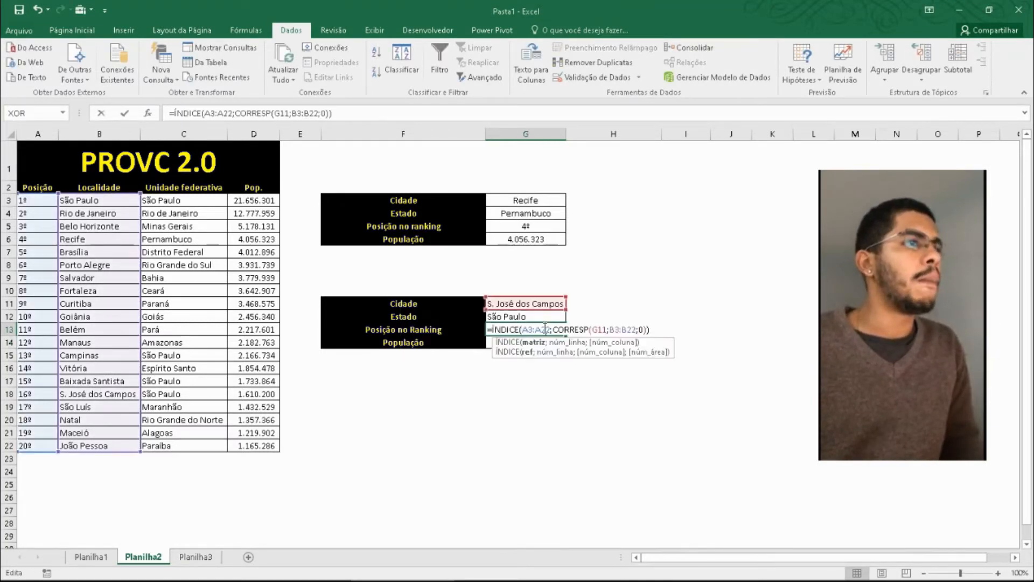
key("Escape")
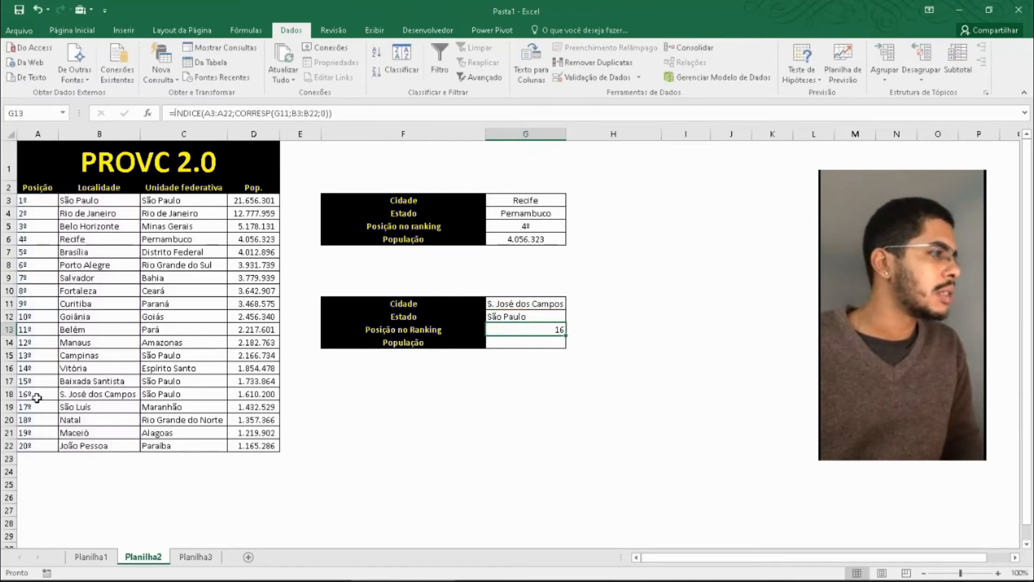
left_click(33, 397)
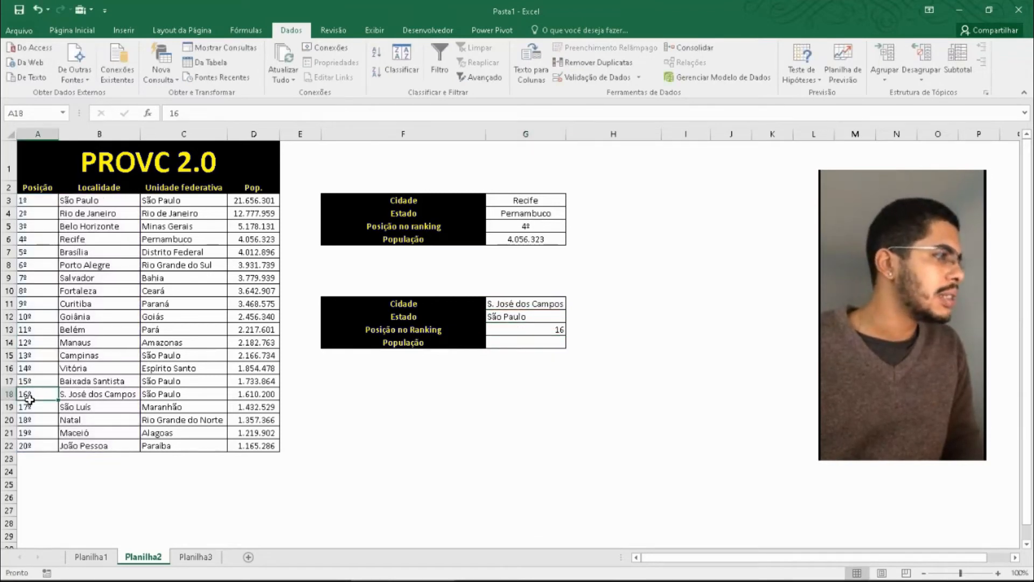
double_click(550, 331)
key("Escape")
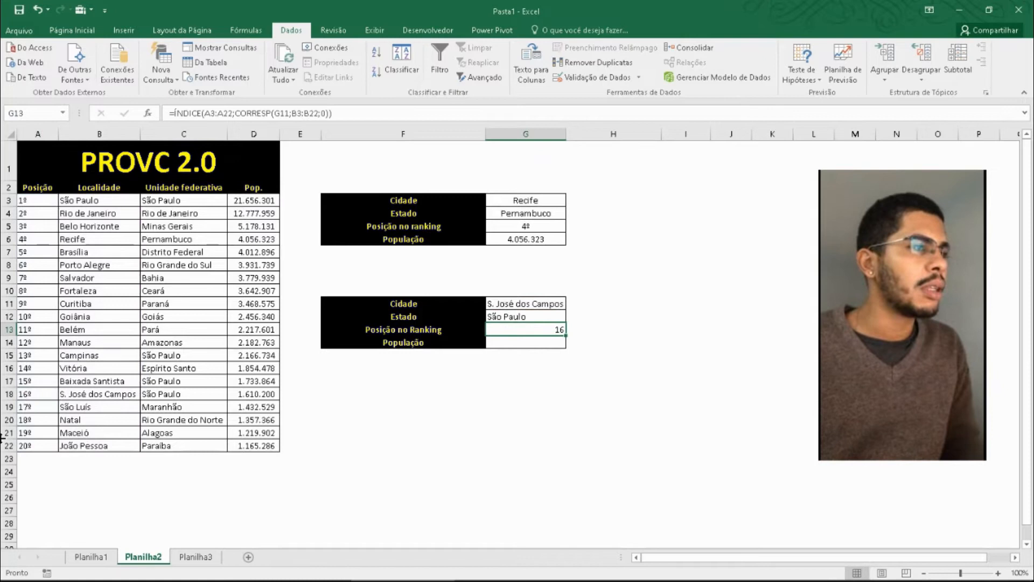
left_click(46, 392)
double_click(539, 329)
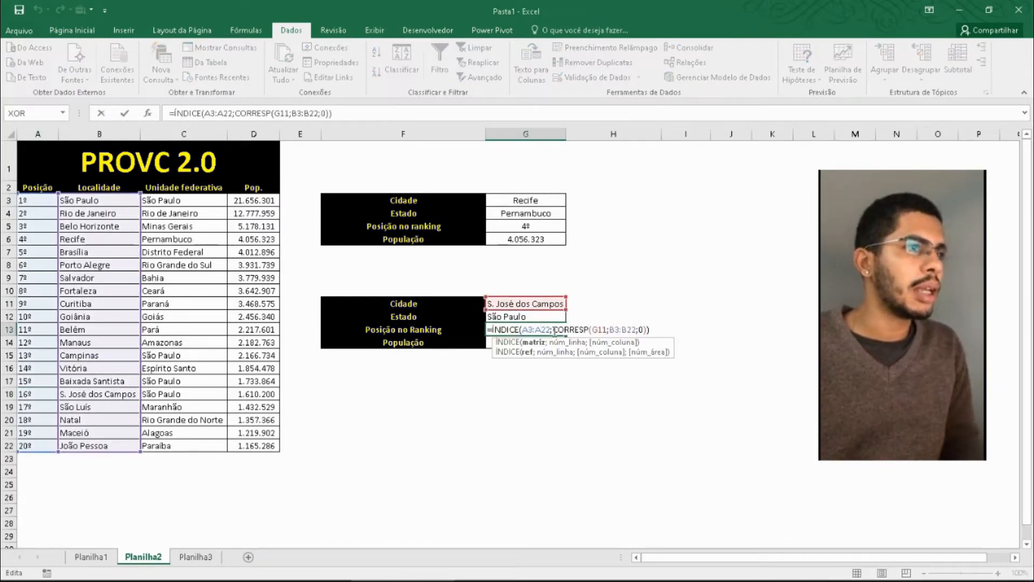
left_click_drag(555, 330, 648, 330)
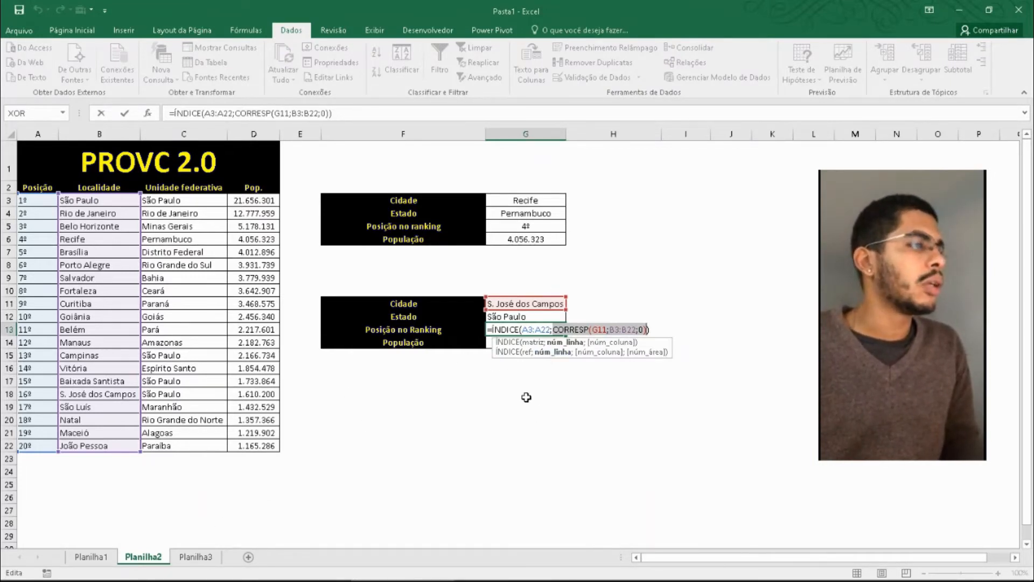
key("ctrl+Return")
- Start a PROCV formula in G14 with the city in G11 as the lookup value
left_click(539, 341)
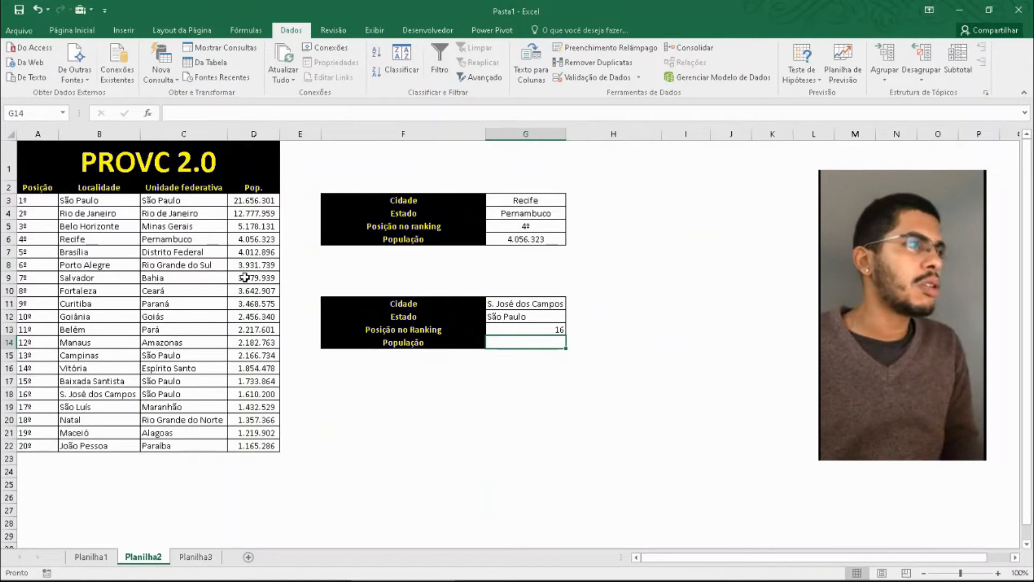
left_click(137, 292)
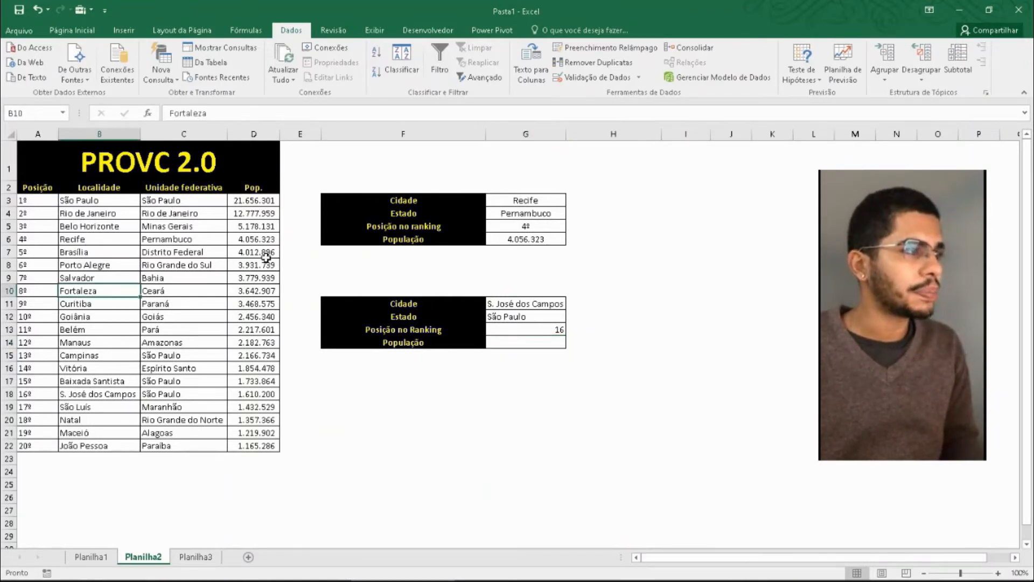
left_click(255, 305)
left_click(544, 340)
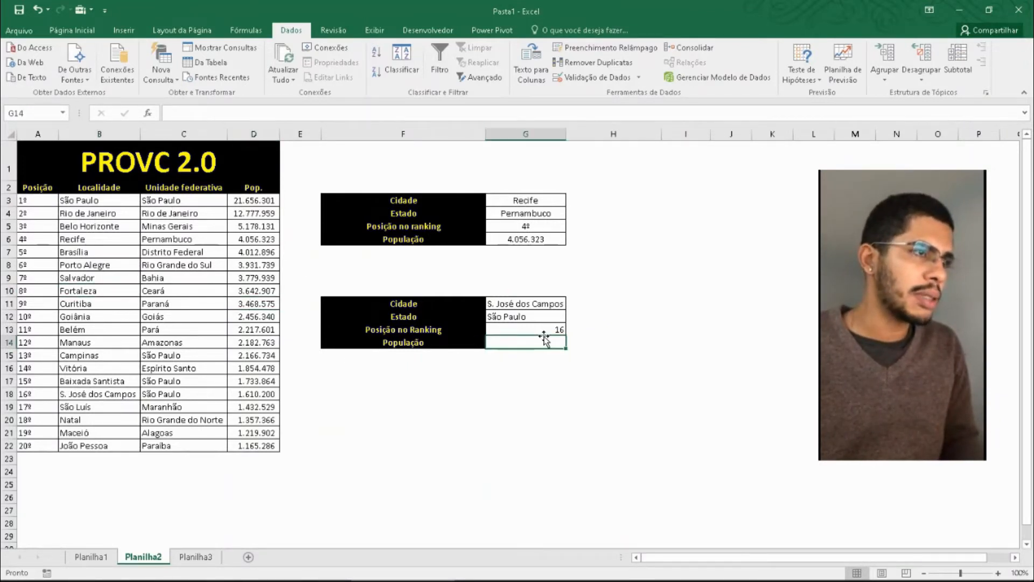
type("=PROCV(")
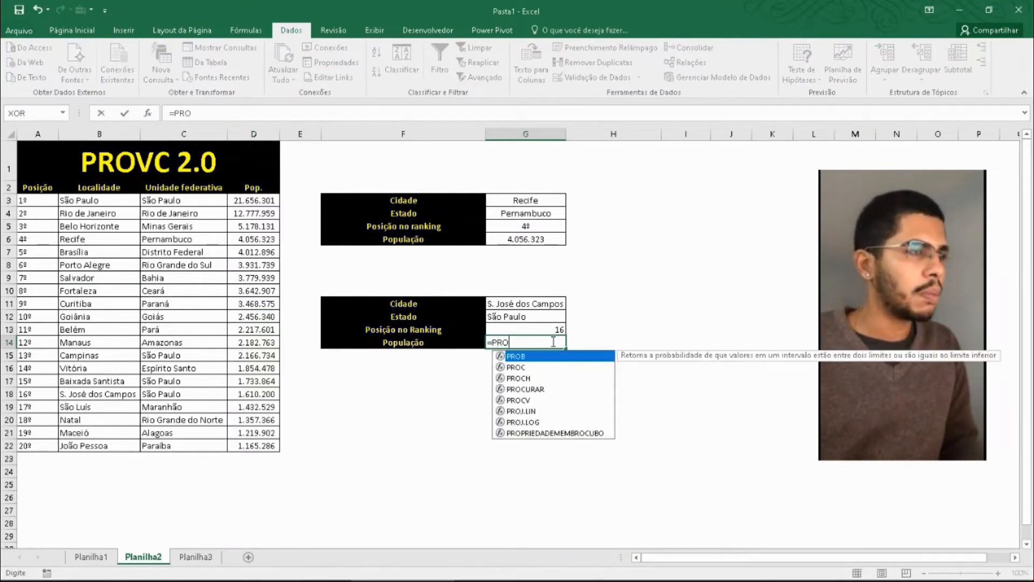
left_click(525, 303)
type(";")
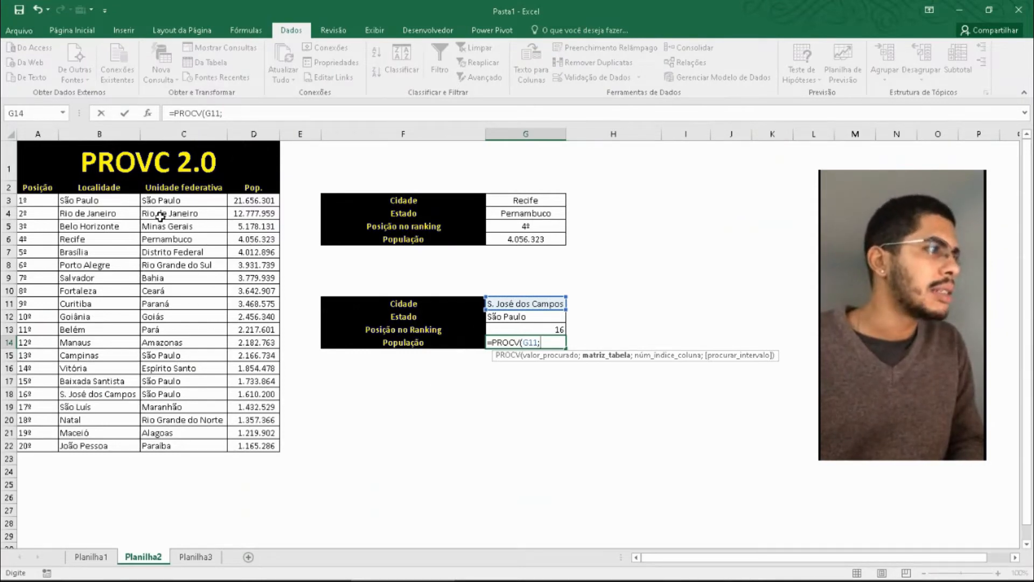
- Complete the G14 formula with table B3:D22, column index 3 and FALSO for an exact match
left_click_drag(91, 201, 246, 443)
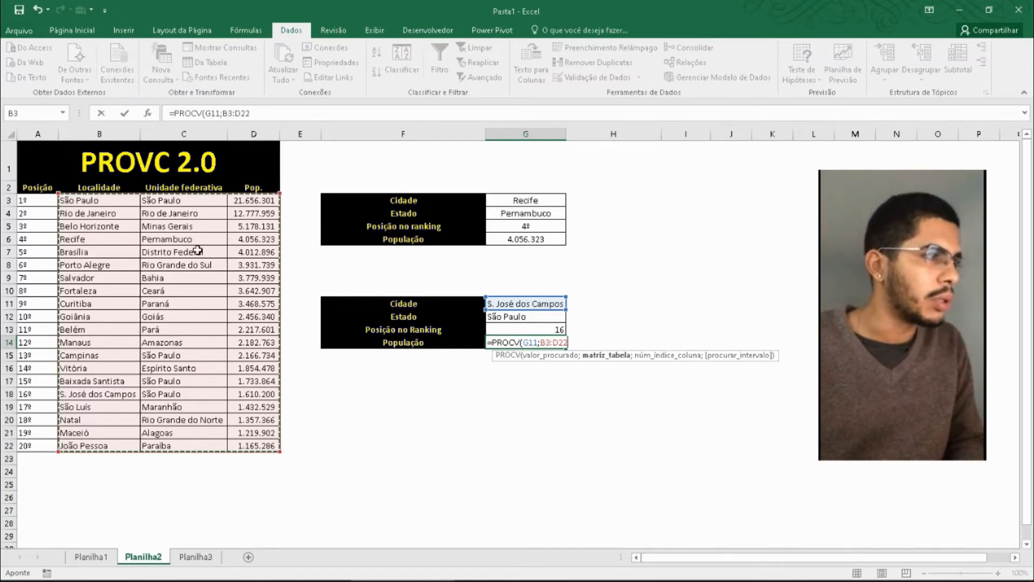
type(";")
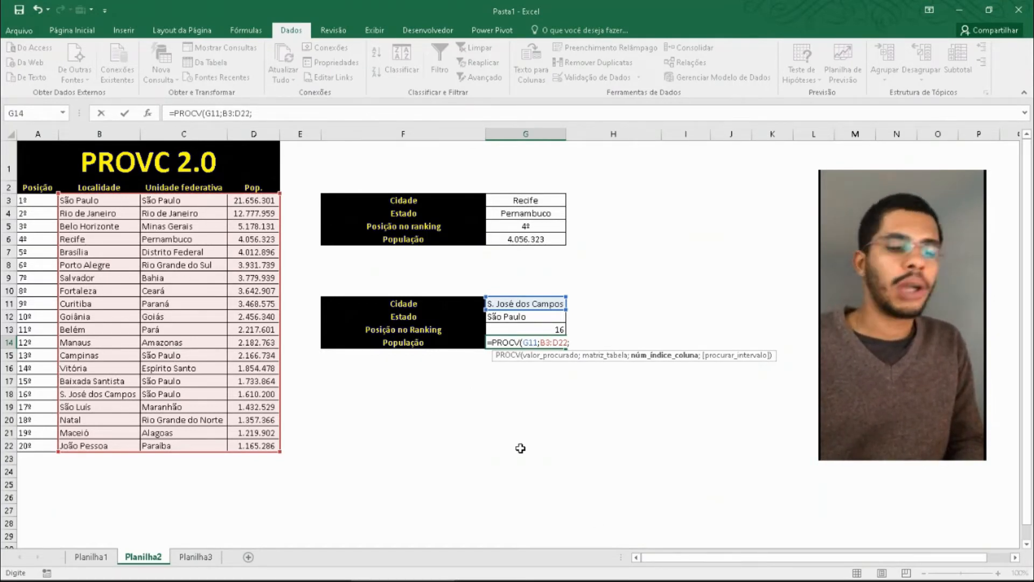
type("3;")
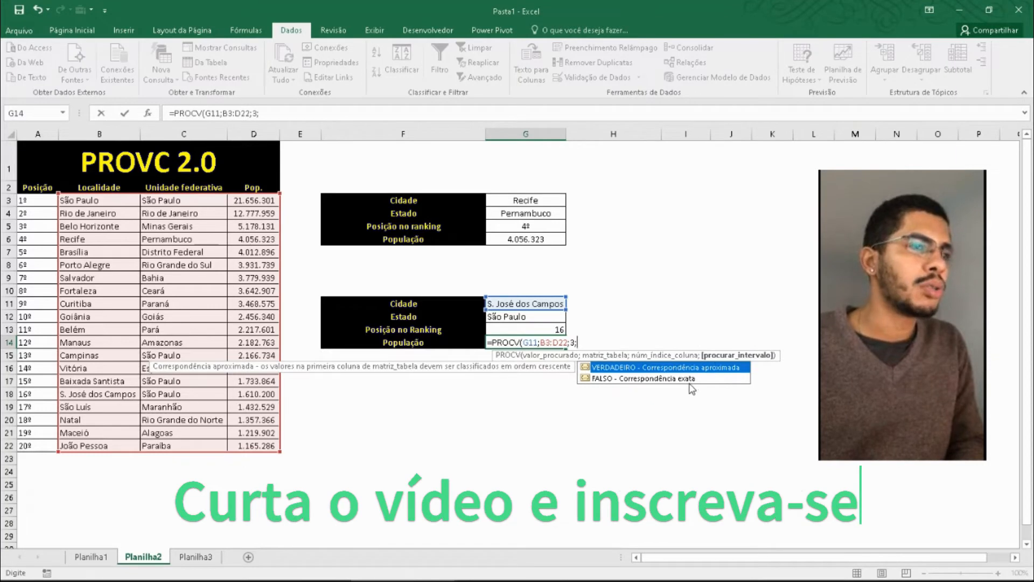
double_click(674, 379)
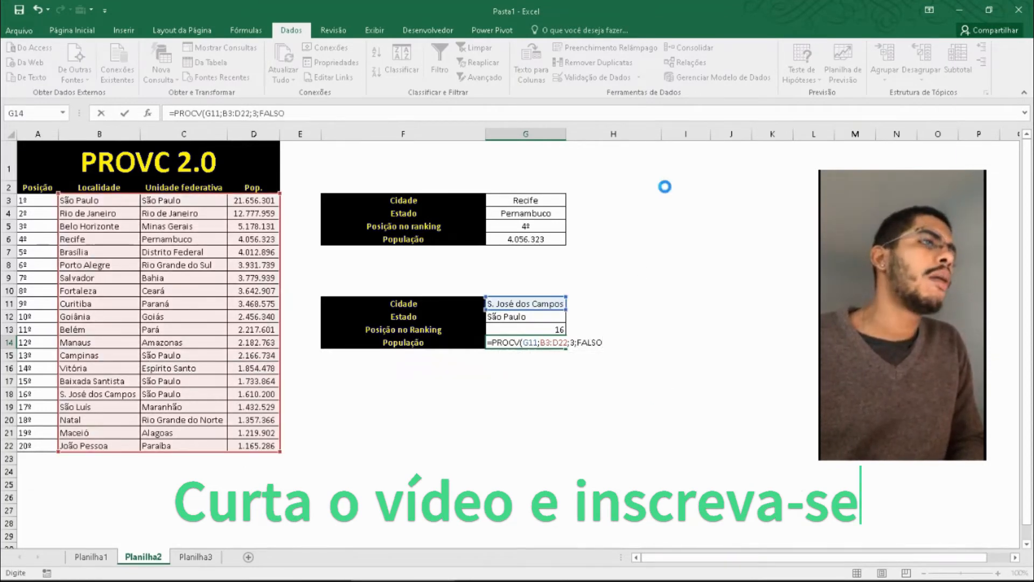
key("Return")
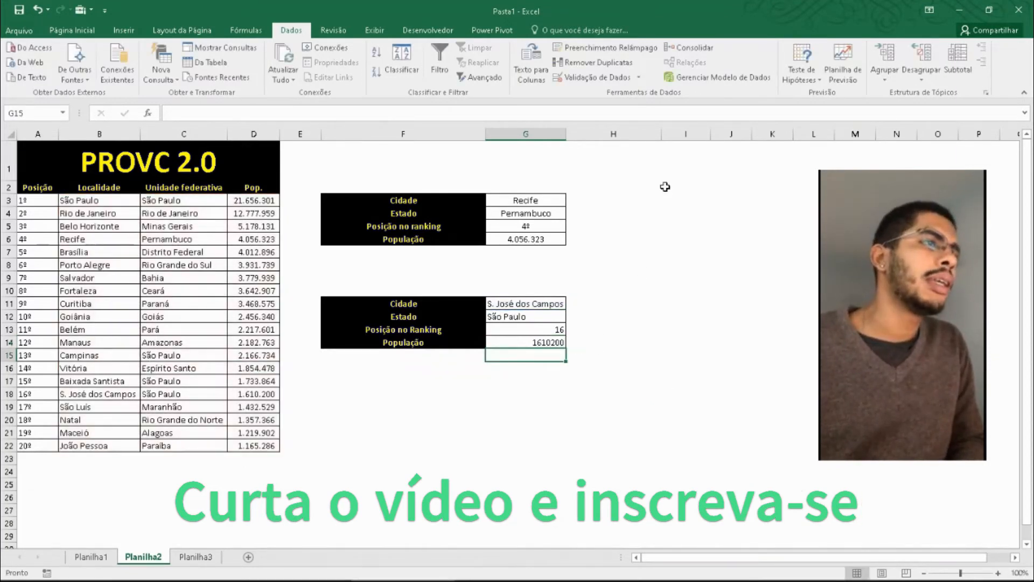
- Test the second lookup table by choosing Campinas from the city list in G11
left_click(548, 344)
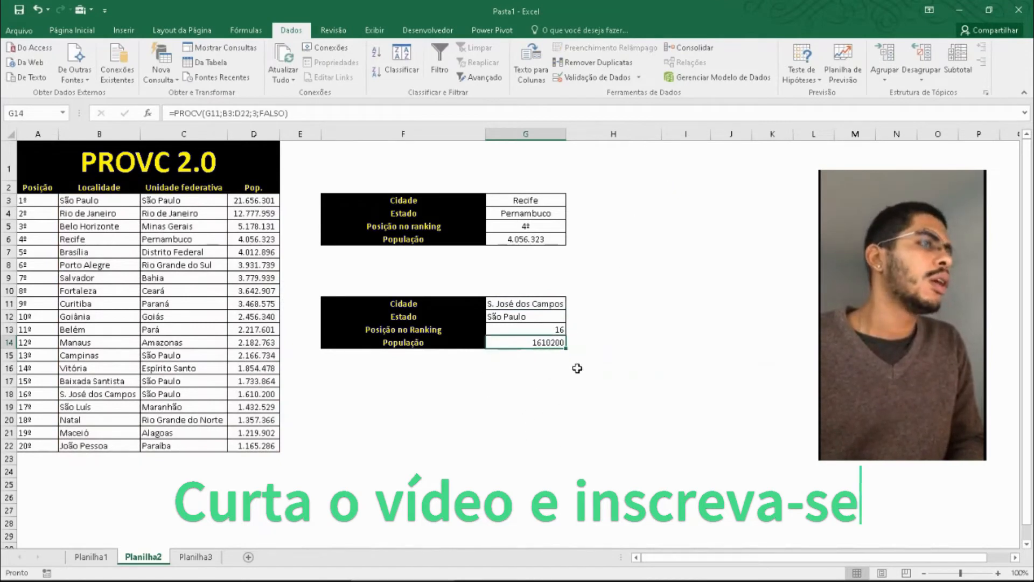
left_click(538, 304)
left_click(571, 304)
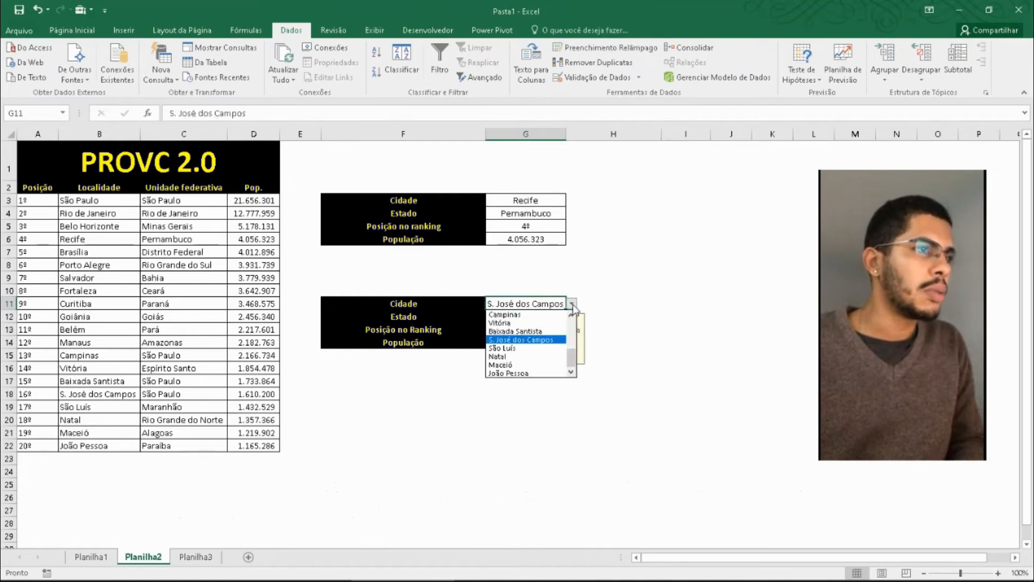
left_click(519, 331)
left_click(522, 416)
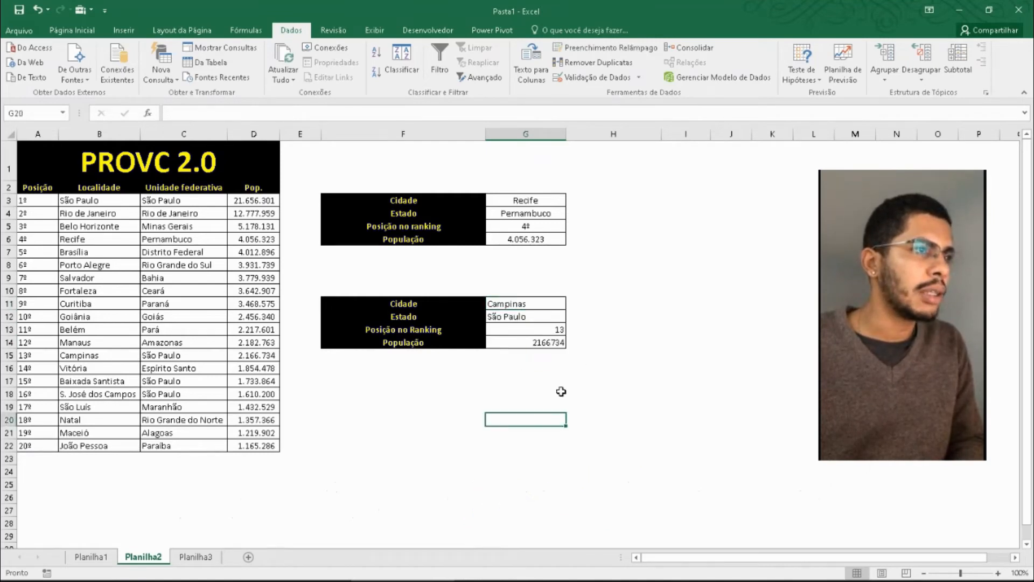
- Choose Belo Horizonte from the city list in G11 to test the lookups with another state
left_click(564, 301)
left_click(572, 303)
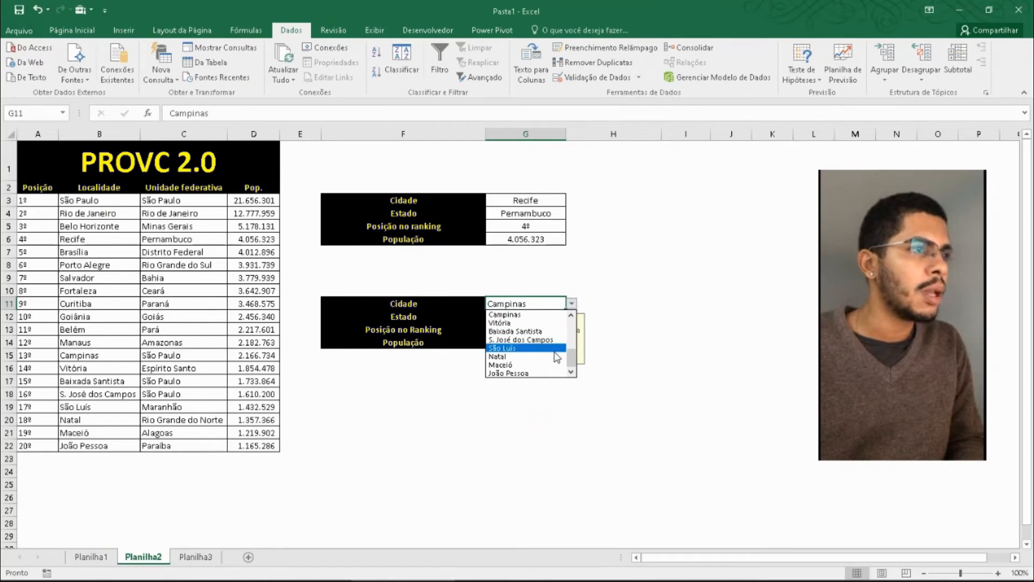
left_click_drag(571, 357, 572, 327)
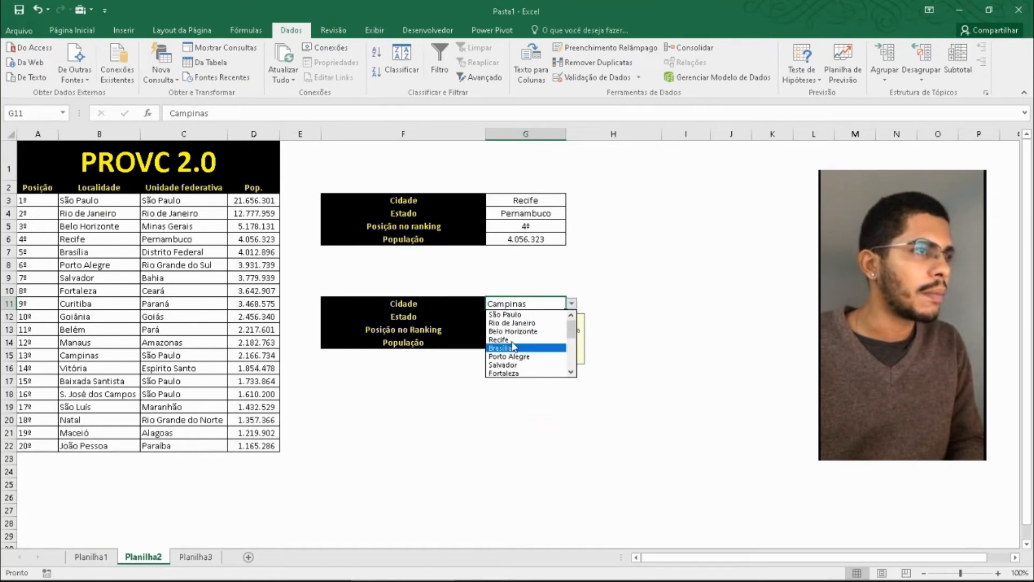
left_click(541, 331)
left_click(552, 409)
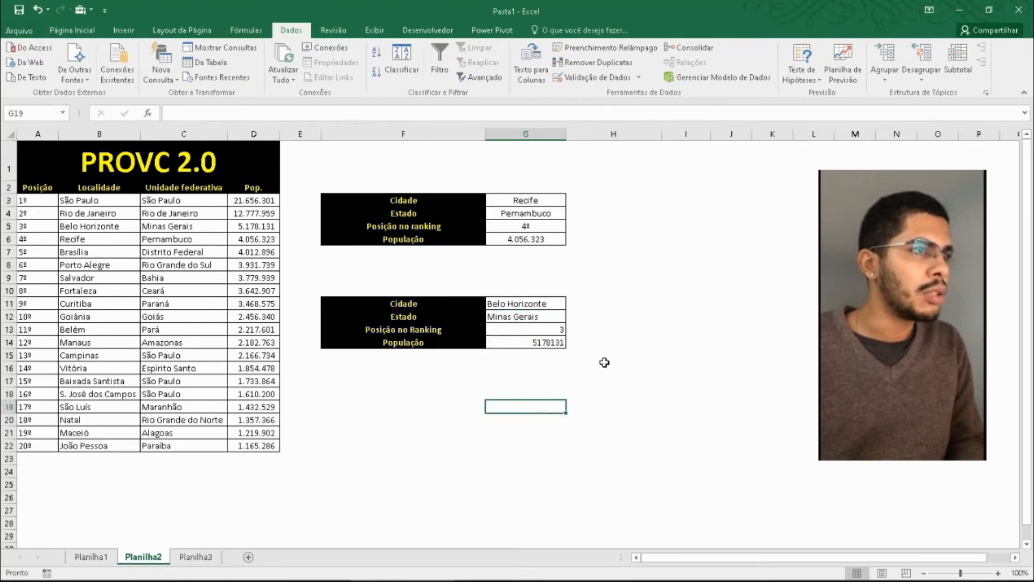
left_click(524, 458)
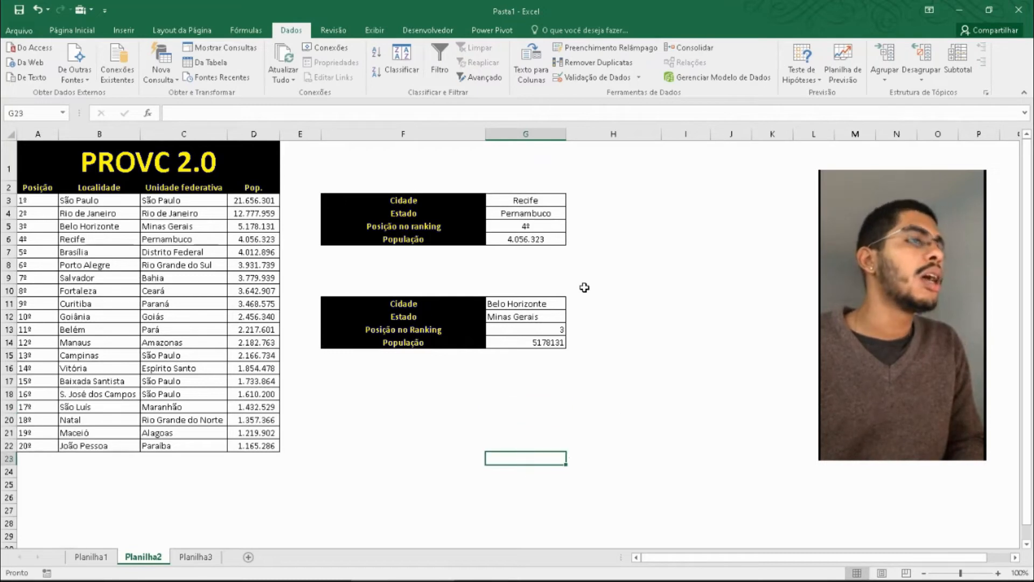
left_click(525, 302)
left_click(531, 405)
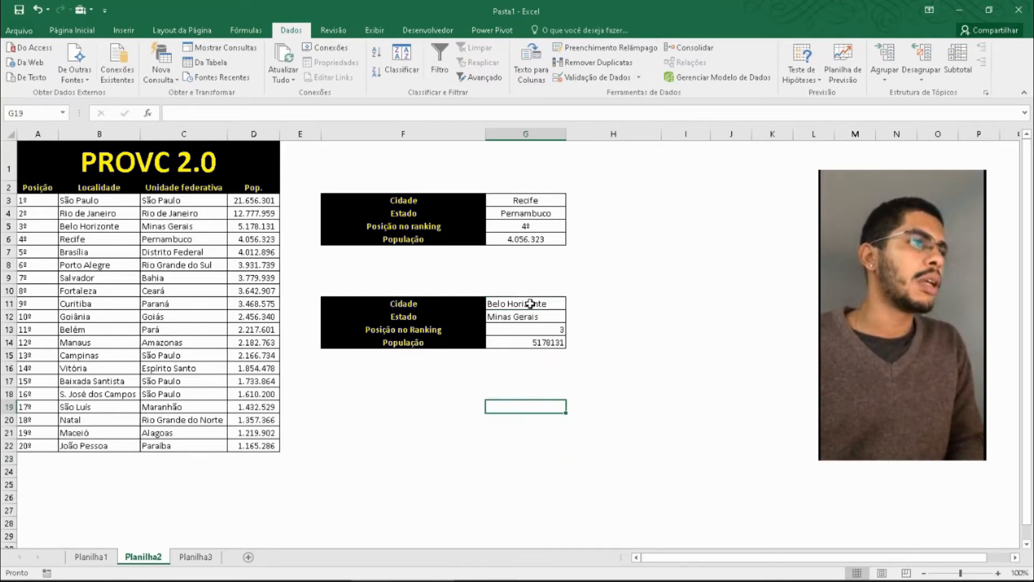
- Centre the contents of G11:G14 horizontally
left_click_drag(531, 303, 535, 344)
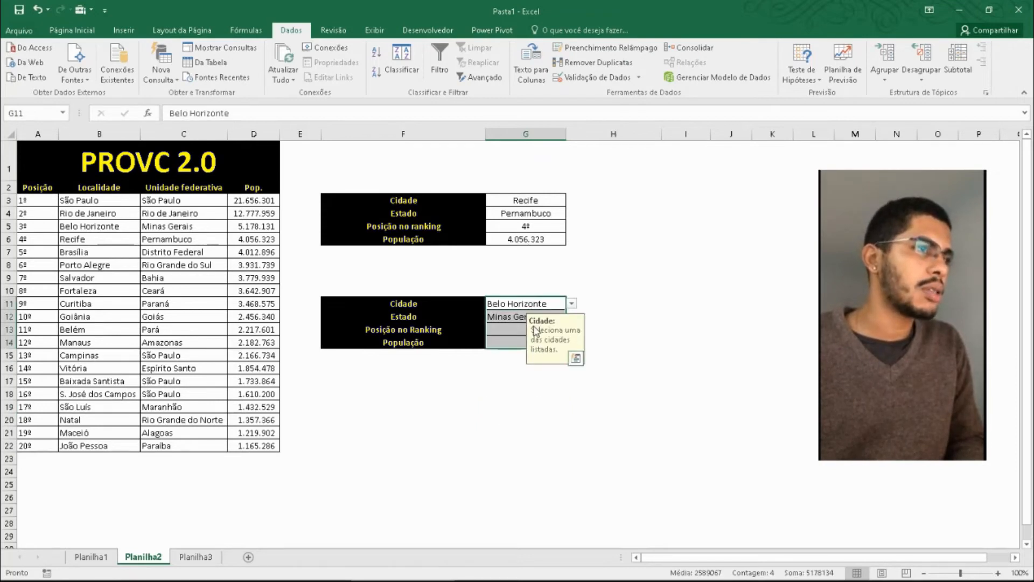
left_click(72, 30)
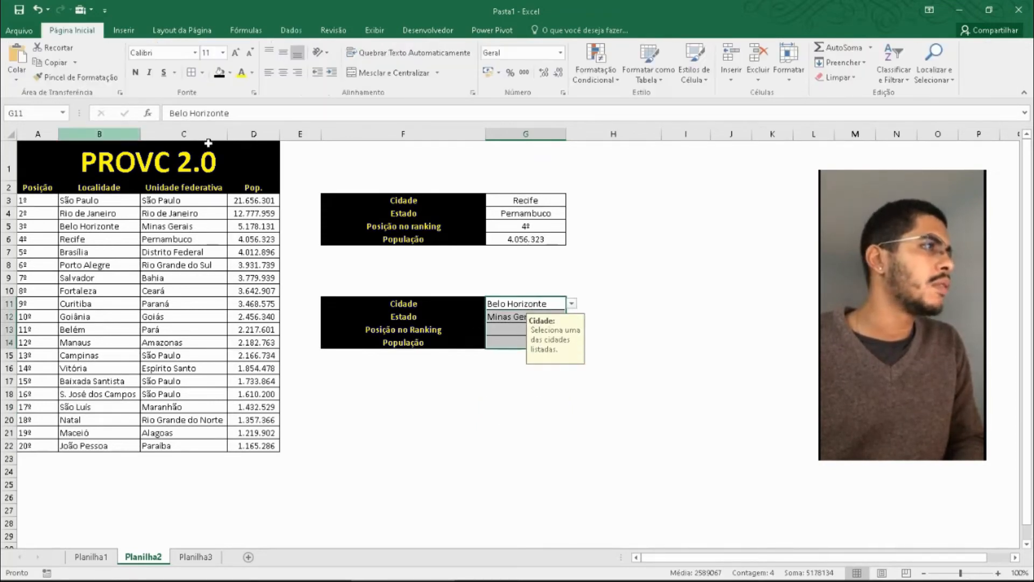
left_click(284, 75)
left_click(727, 277)
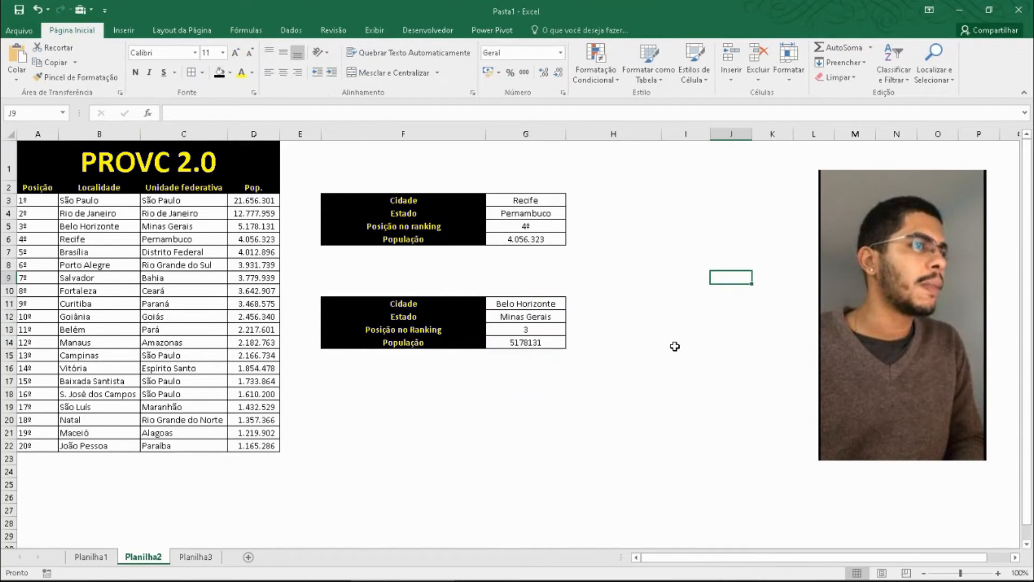
- Apply the custom number format 0º to the ranking position in G13
left_click(554, 340)
left_click(541, 328)
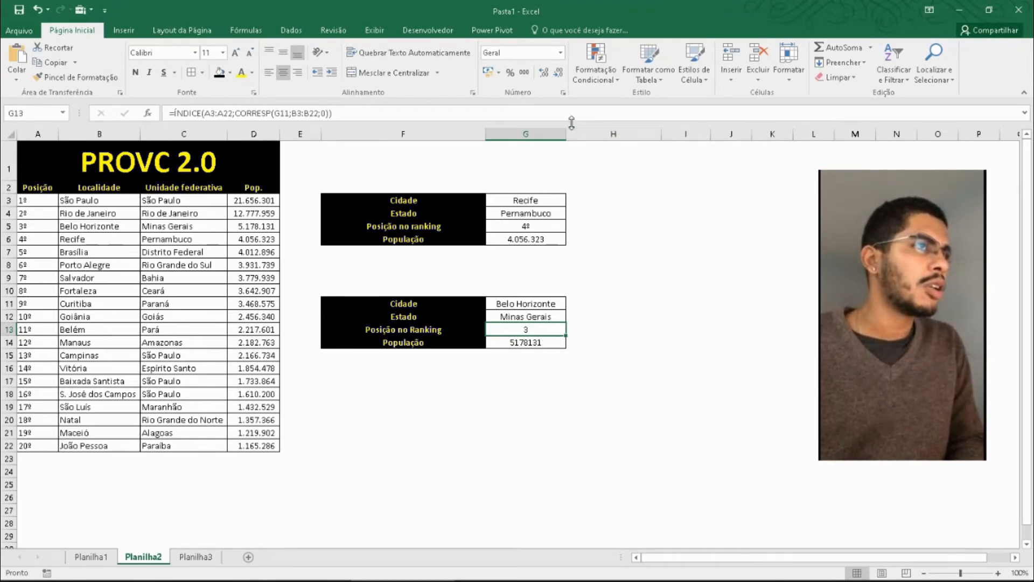
left_click(563, 93)
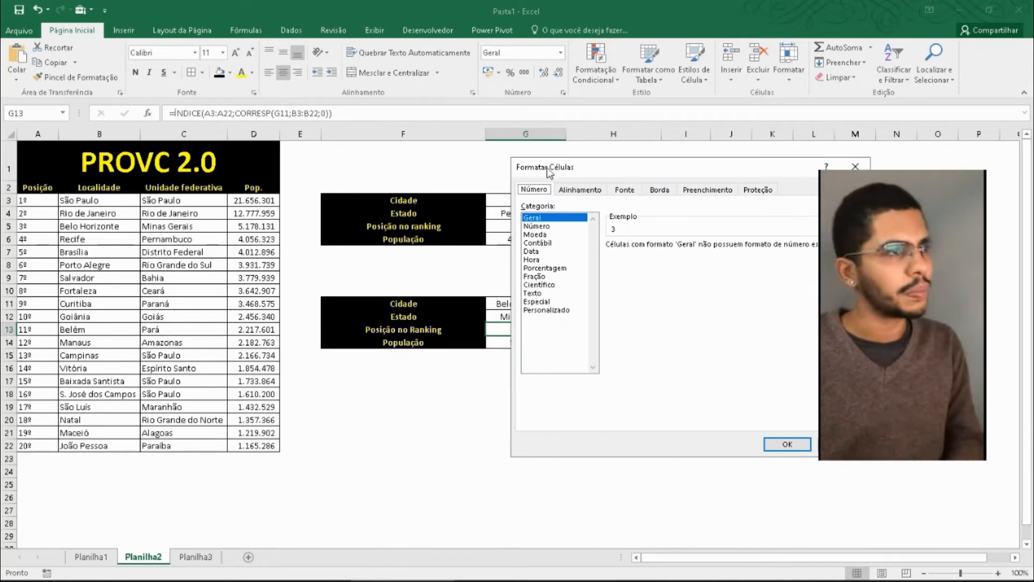
left_click_drag(653, 166, 199, 161)
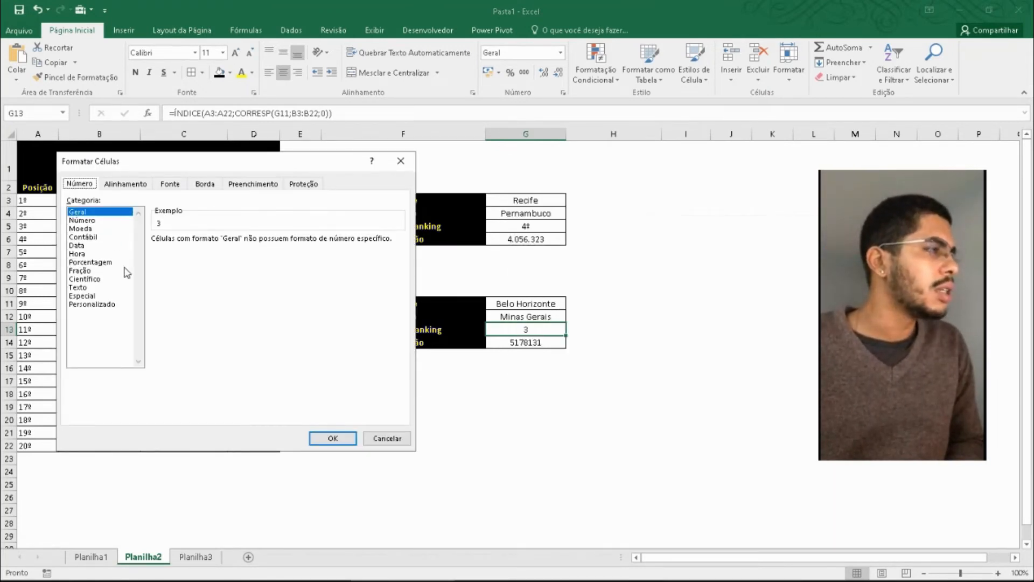
left_click(102, 305)
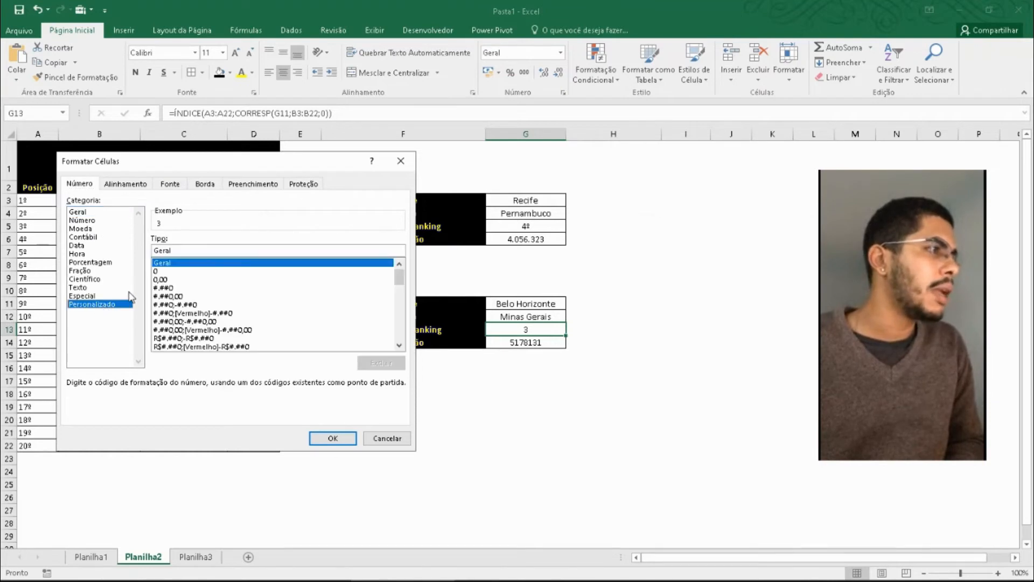
left_click(164, 272)
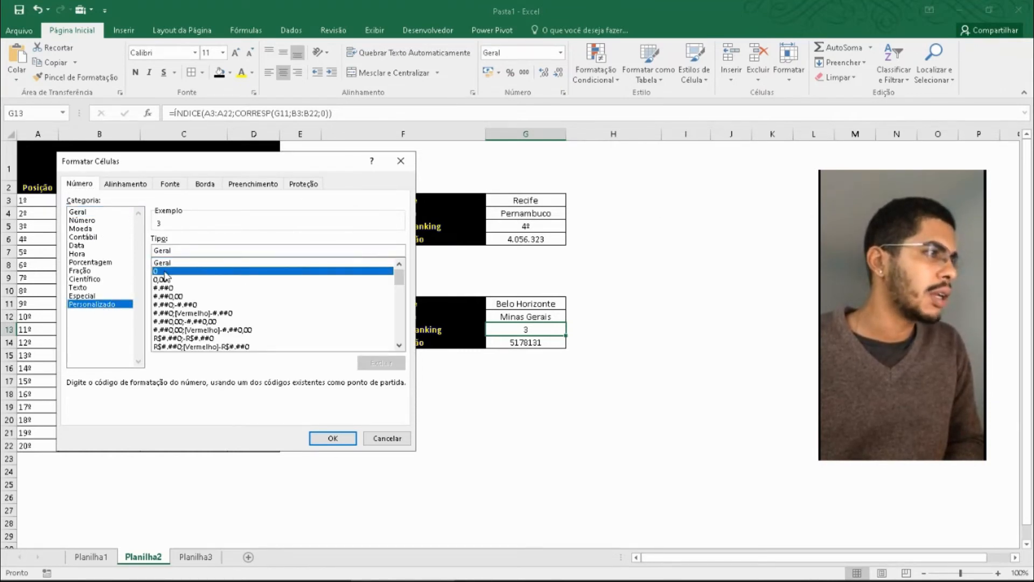
left_click(190, 250)
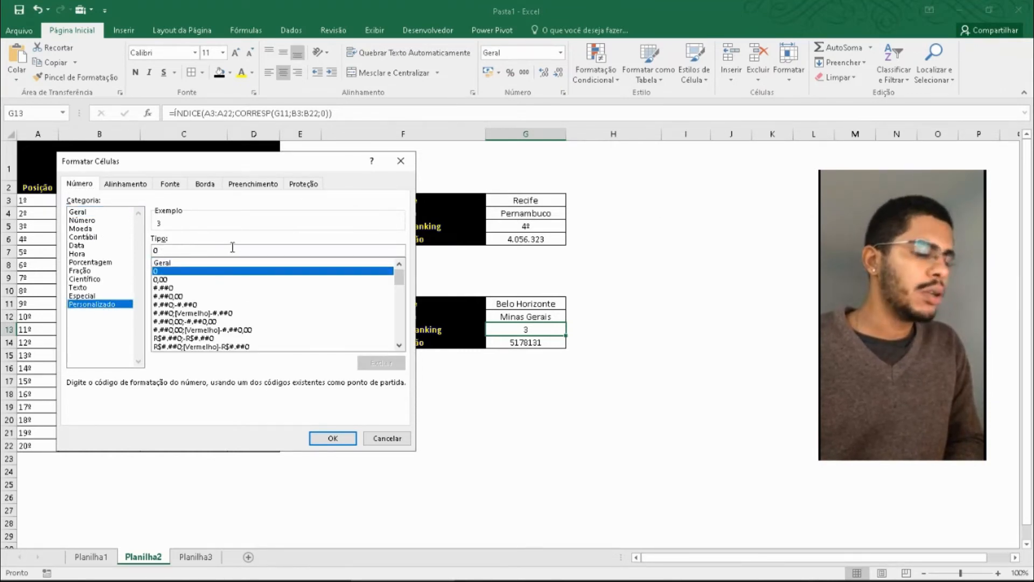
type("º")
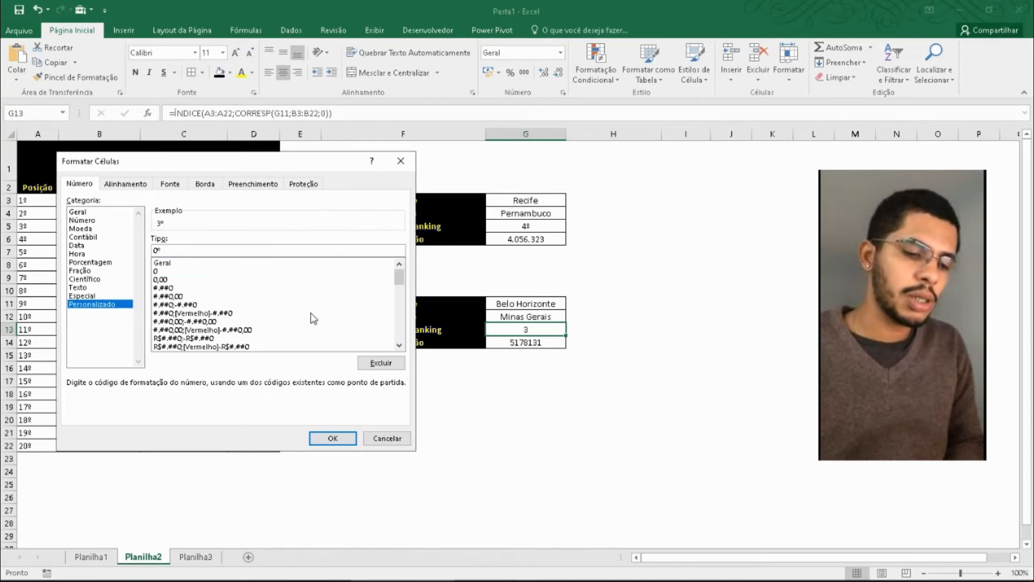
type("ª")
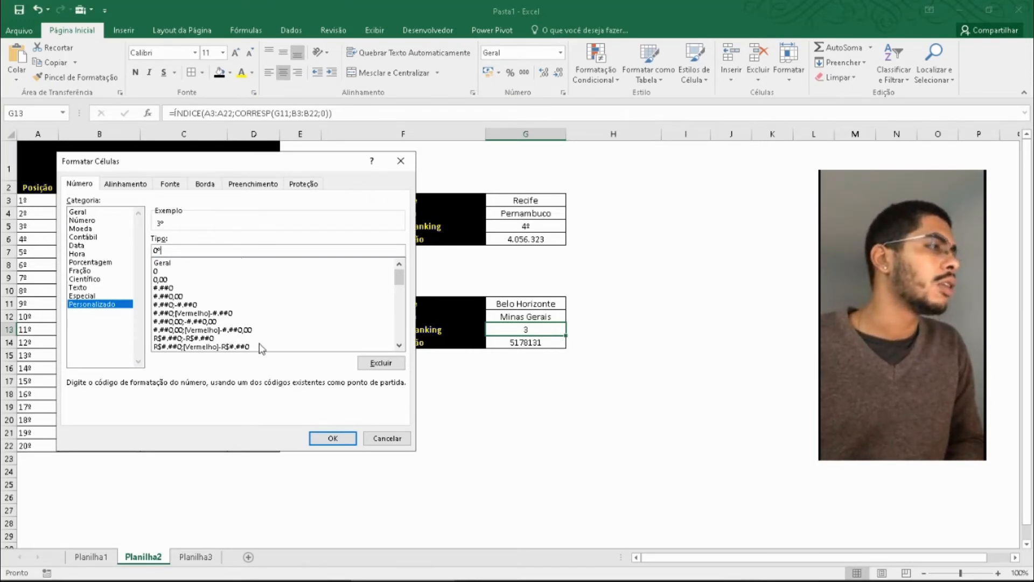
left_click(333, 439)
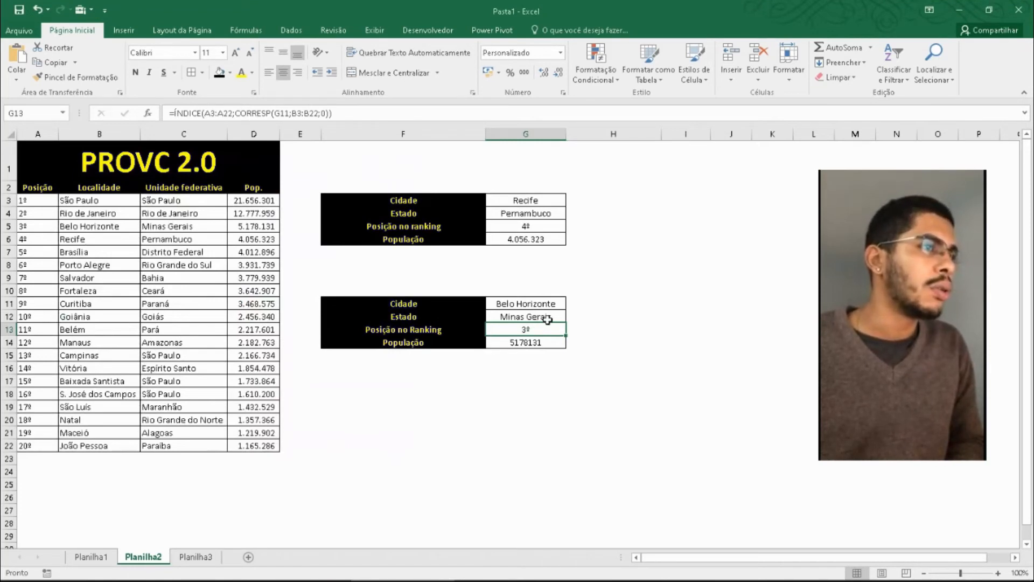
- Format the population in G14 as Número without decimal places
left_click(541, 352)
left_click(546, 334)
left_click(542, 343)
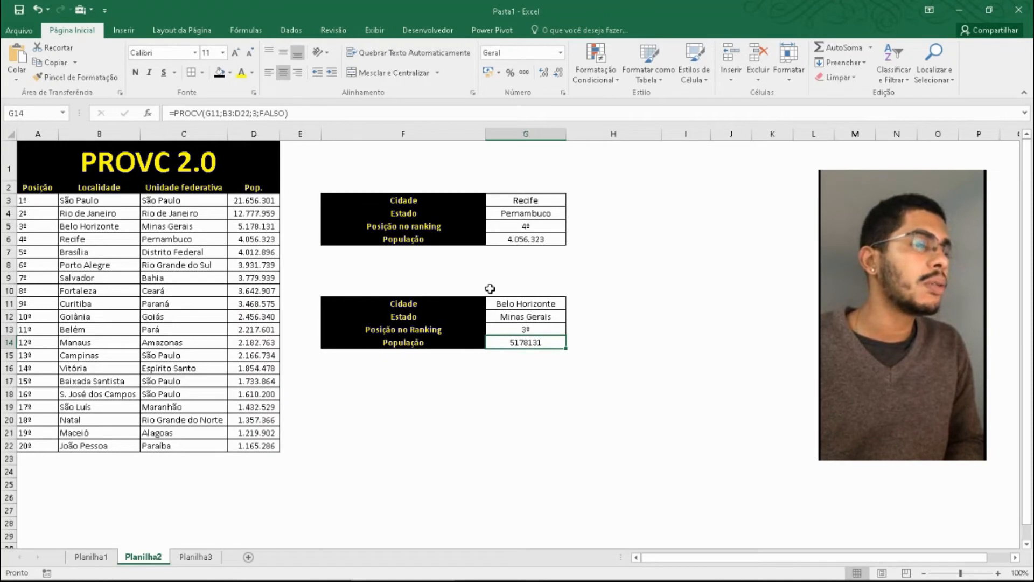
left_click(561, 52)
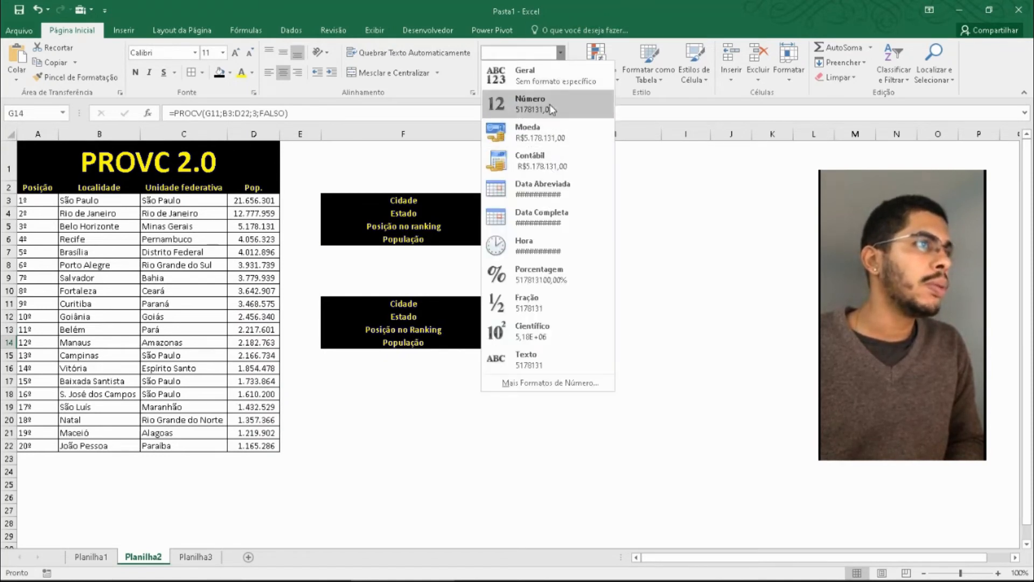
left_click(548, 106)
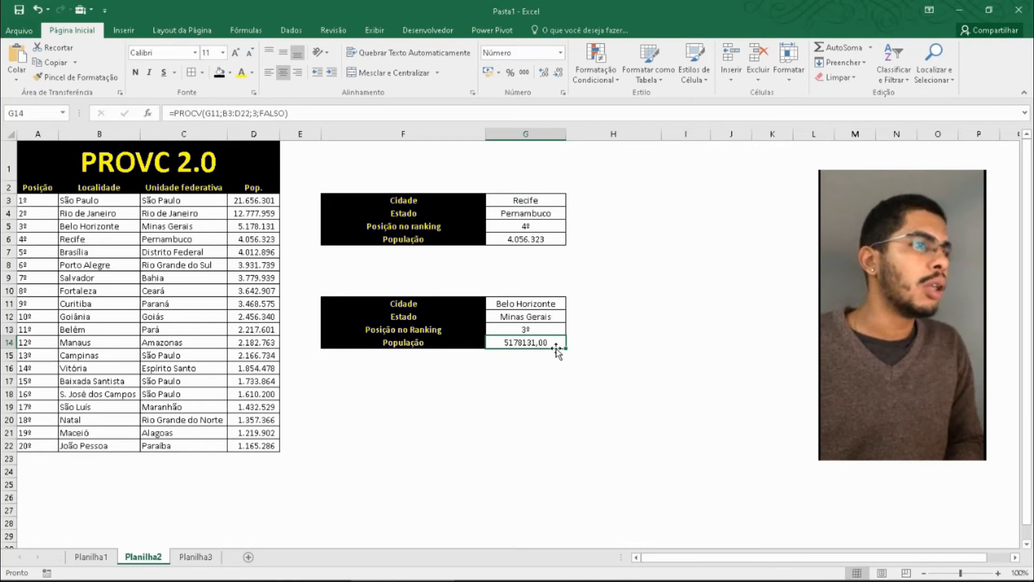
left_click(558, 73)
left_click(558, 74)
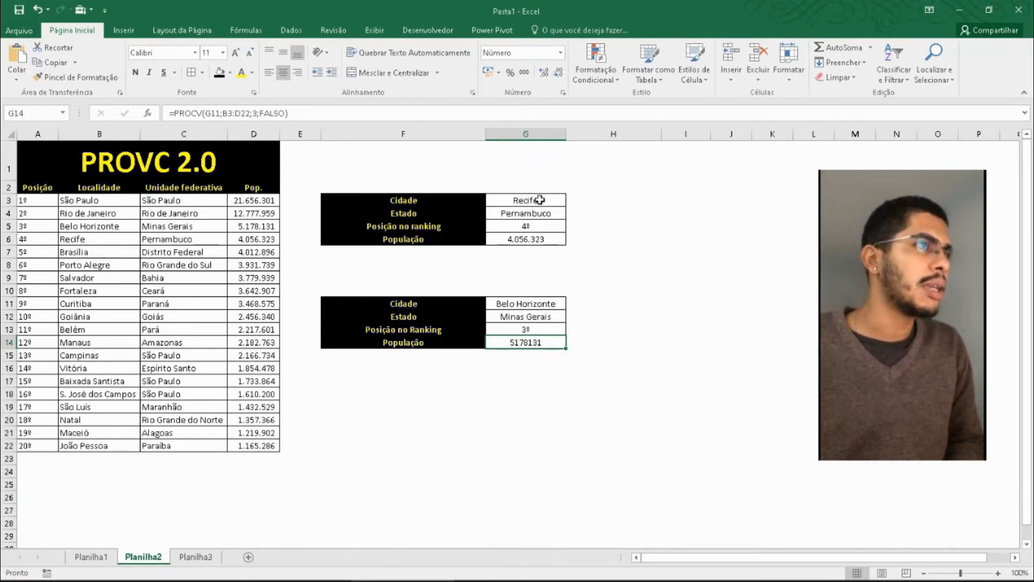
- Apply the thousands separator style to the population in G14 and try different horizontal alignments on it
left_click(523, 73)
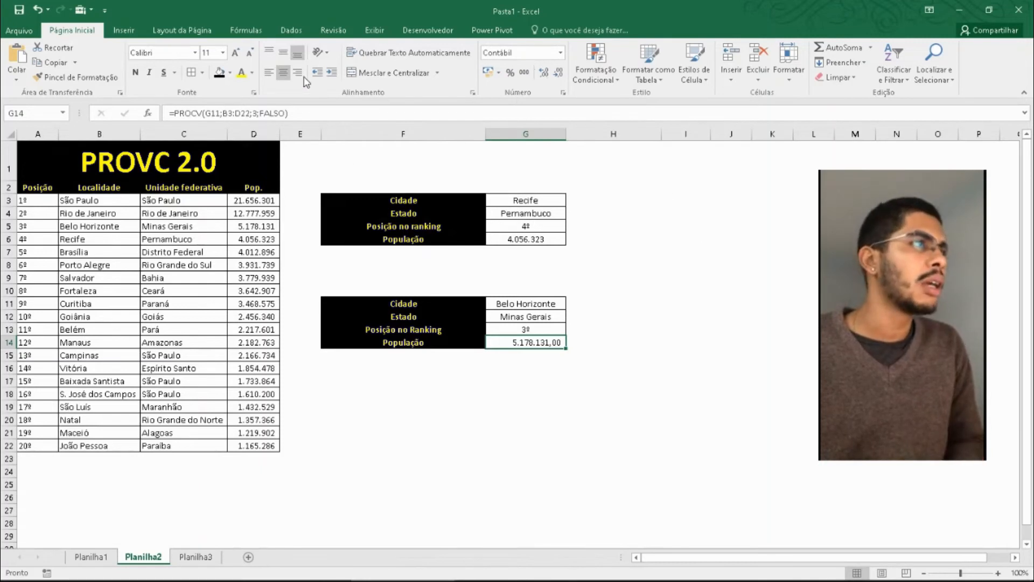
left_click(269, 72)
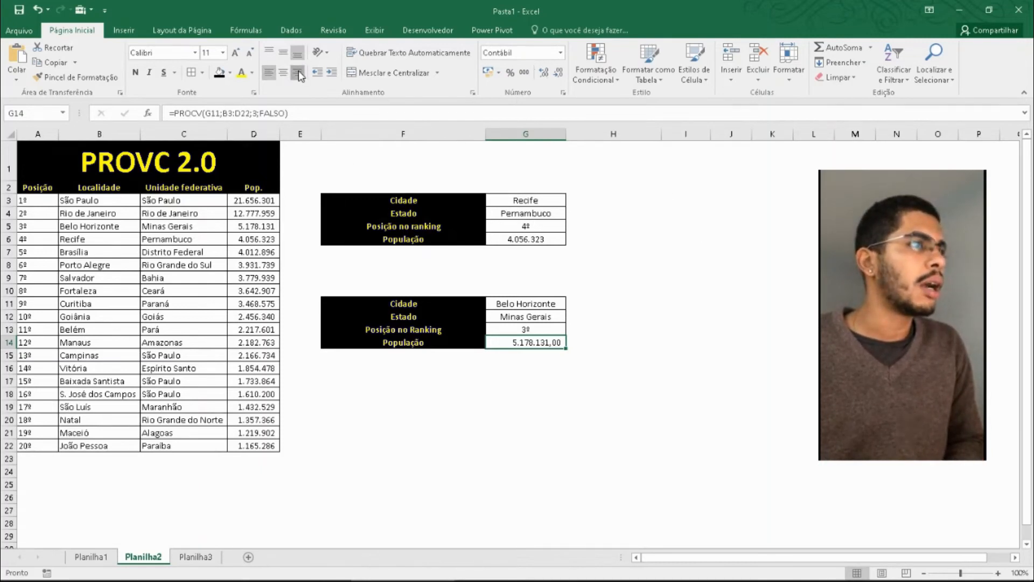
left_click(286, 72)
left_click(268, 74)
left_click(284, 73)
left_click(298, 74)
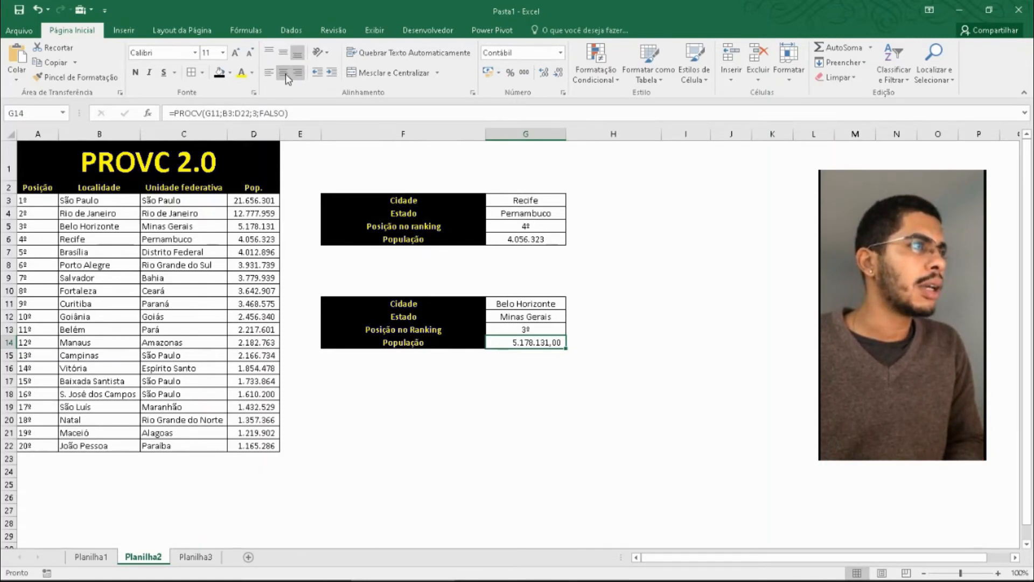
left_click(285, 74)
left_click(296, 73)
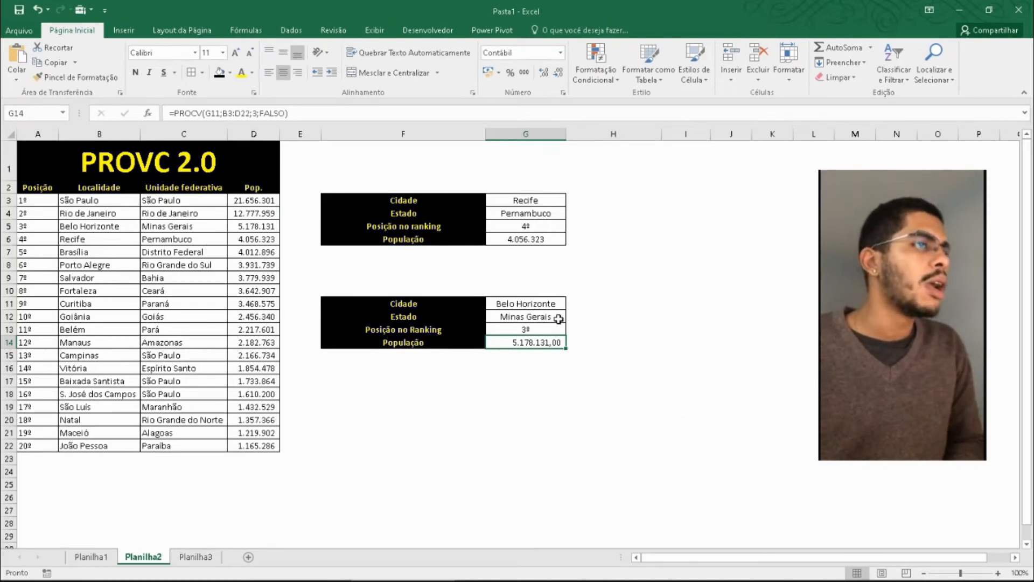
- Format the population in G14 as Número with 0 decimal places and the thousands separator
left_click(560, 52)
left_click(560, 52)
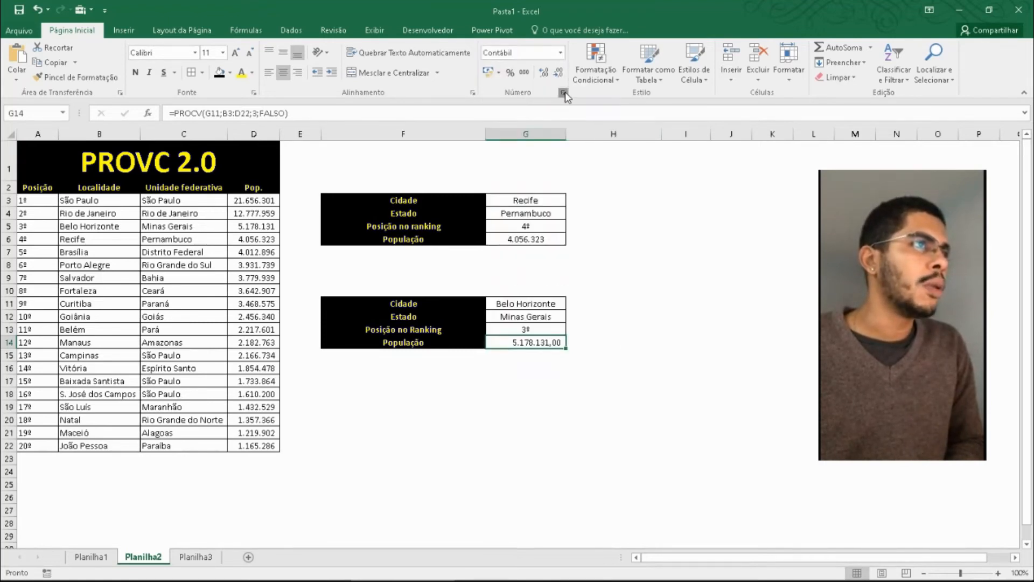
left_click(563, 93)
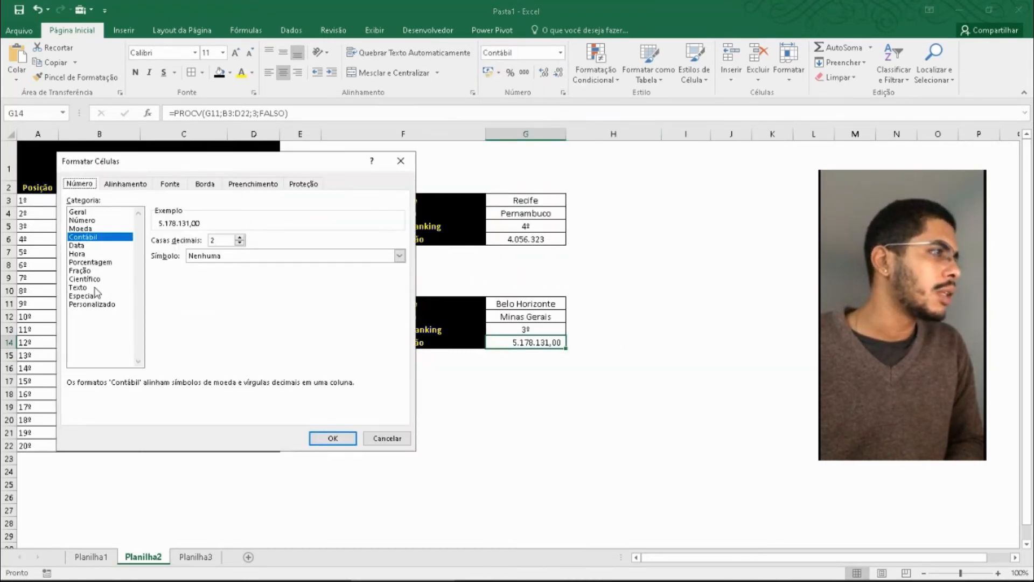
left_click(80, 220)
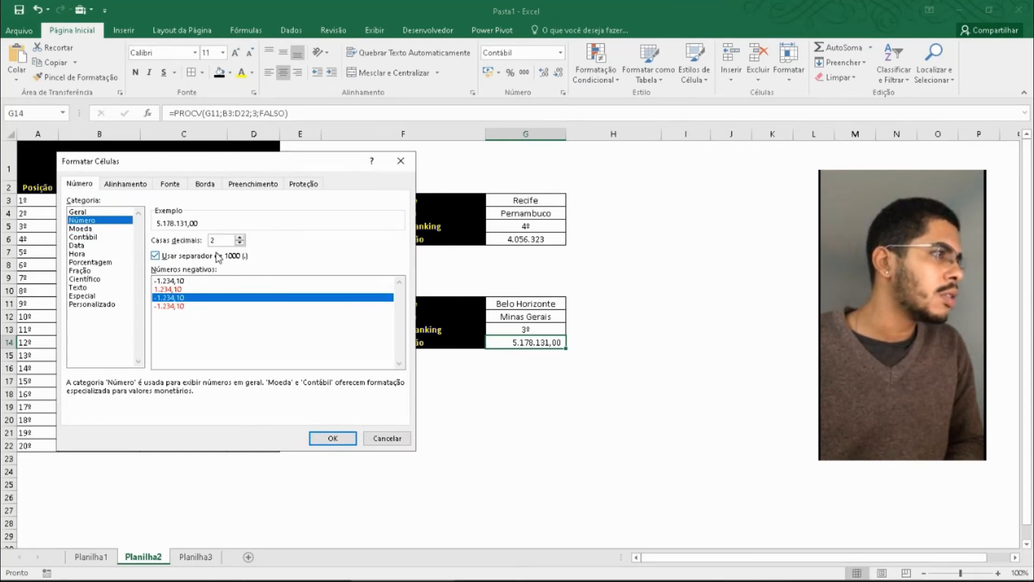
left_click(240, 243)
left_click(240, 244)
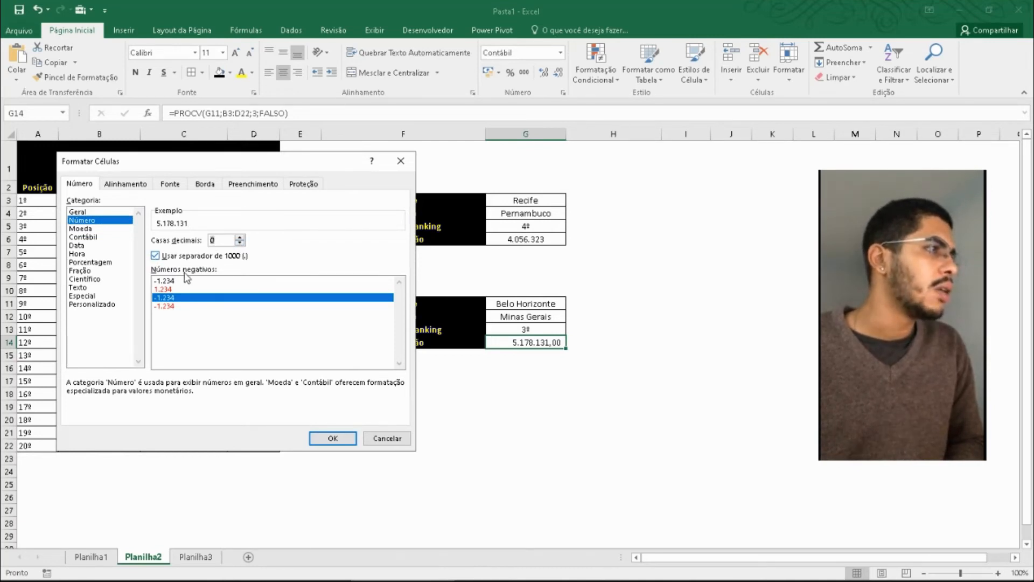
left_click(332, 439)
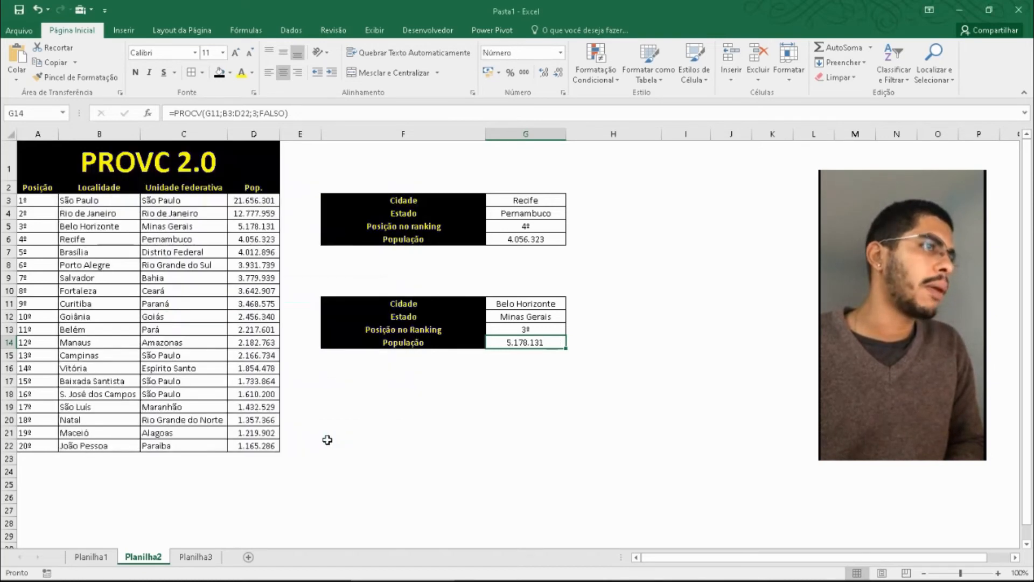
- Try other horizontal alignments on the population in G14, ending with it centred
left_click(269, 72)
left_click(295, 73)
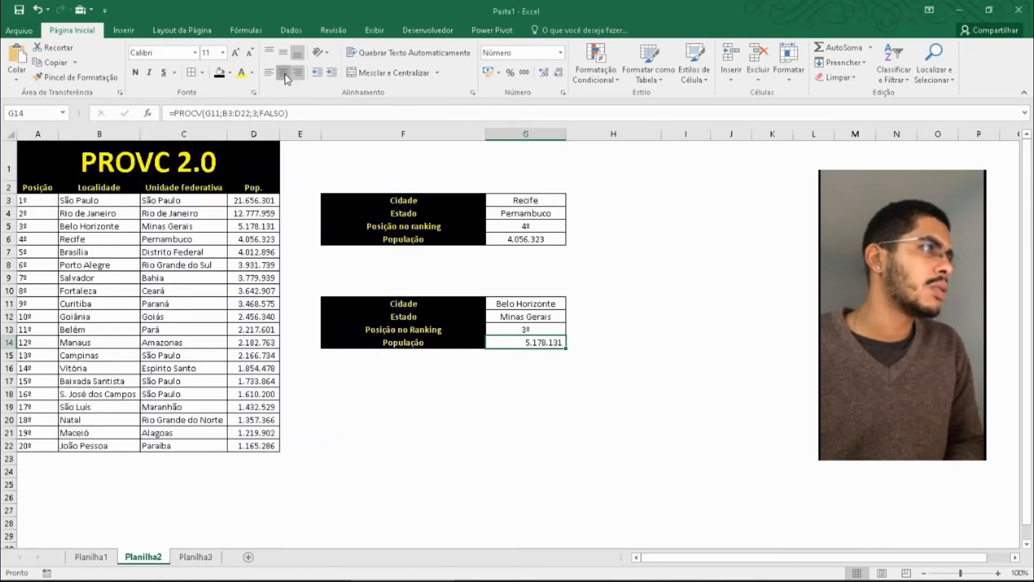
left_click(284, 73)
left_click(596, 442)
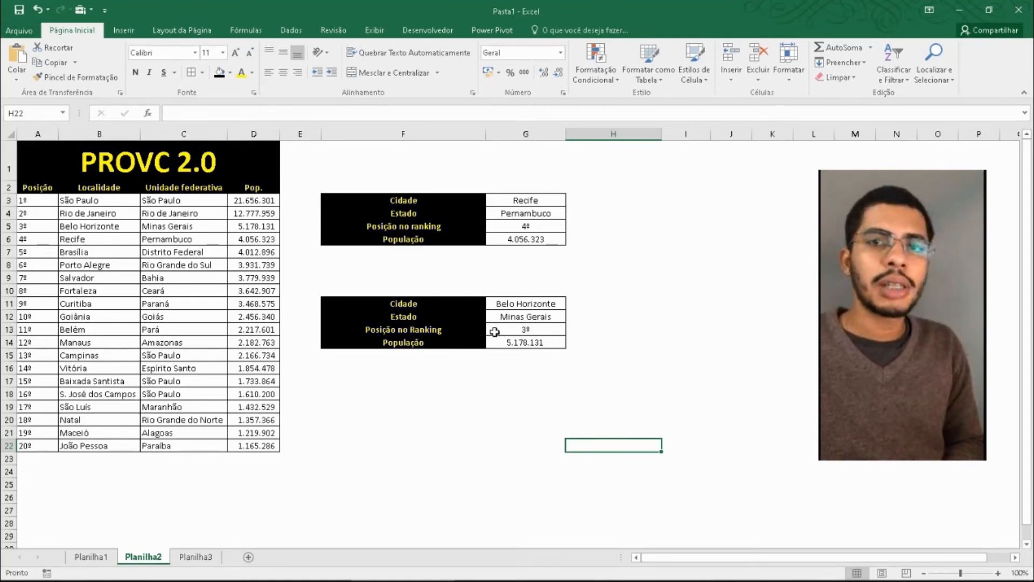
left_click(545, 303)
left_click(586, 409)
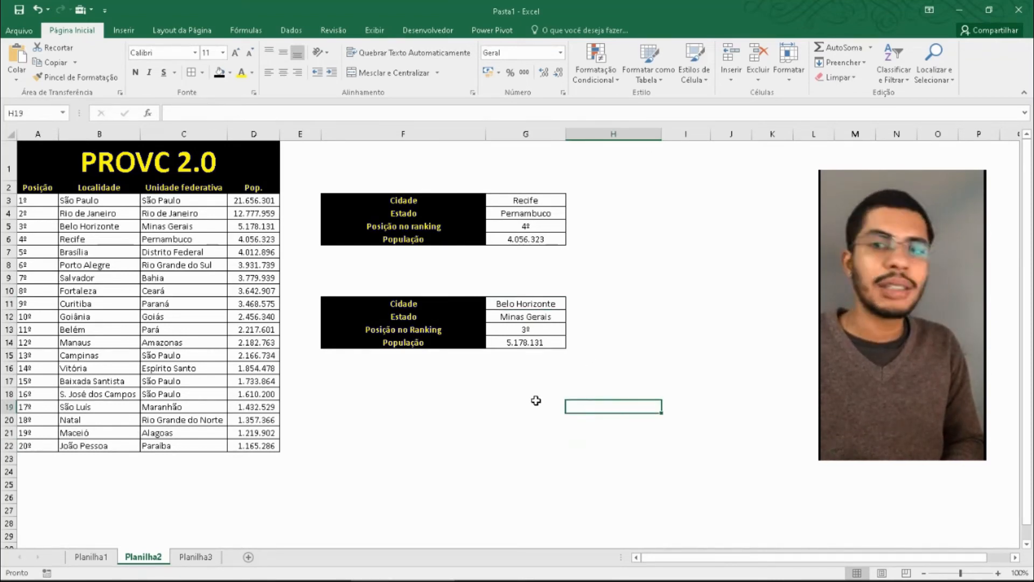
left_click(501, 408)
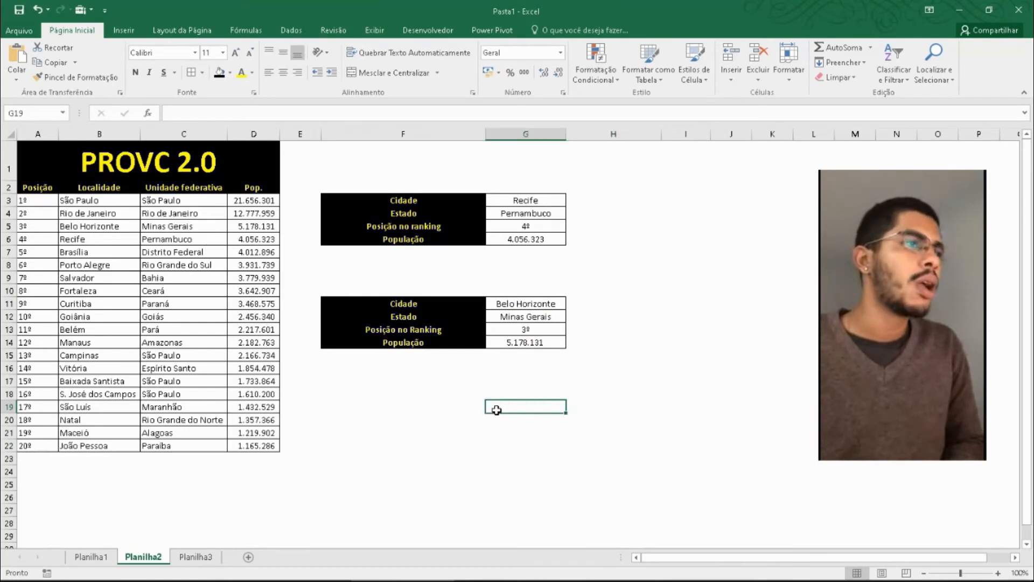
left_click(473, 378)
left_click(525, 443)
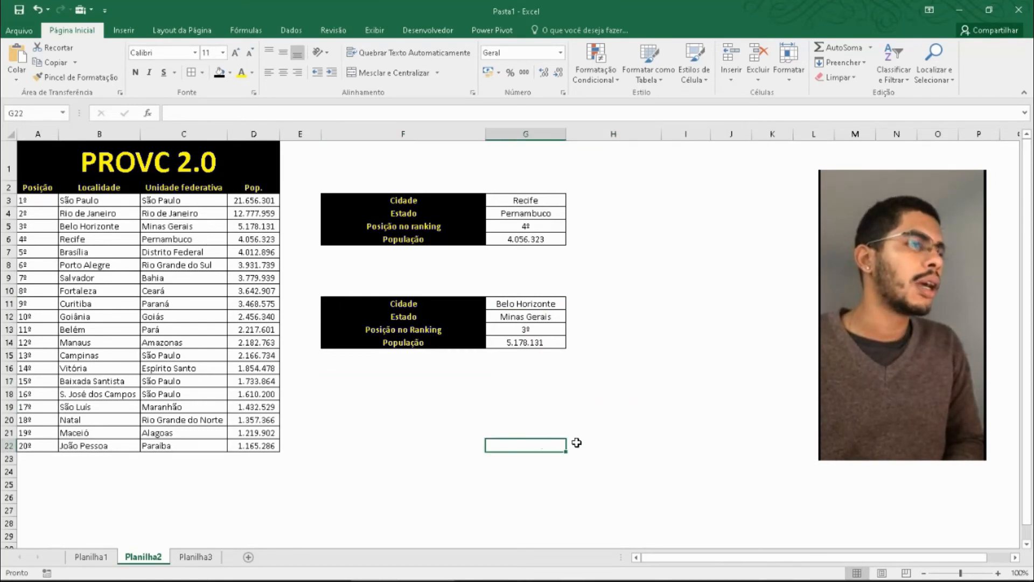
left_click(537, 327)
left_click(529, 392)
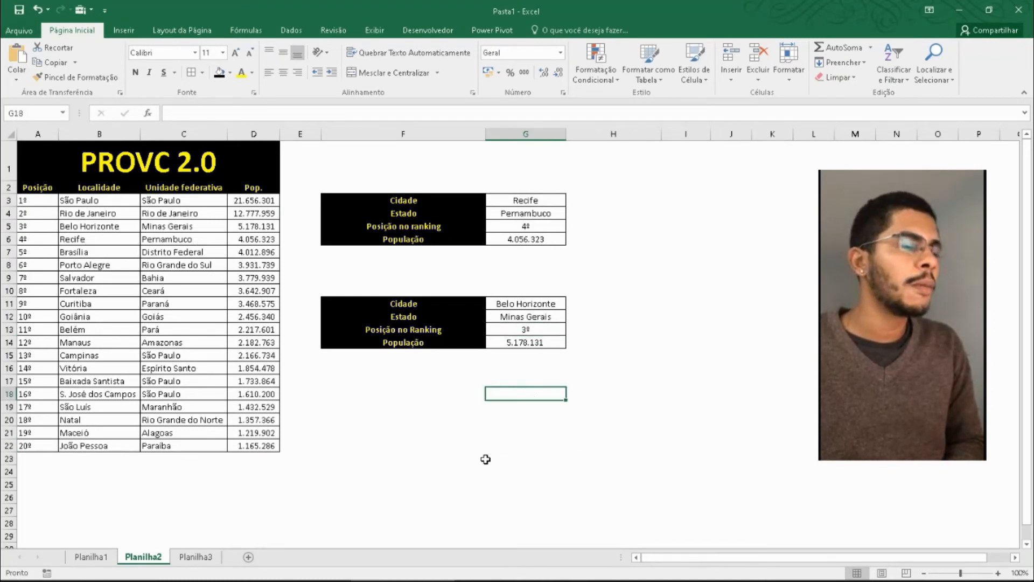
left_click(480, 434)
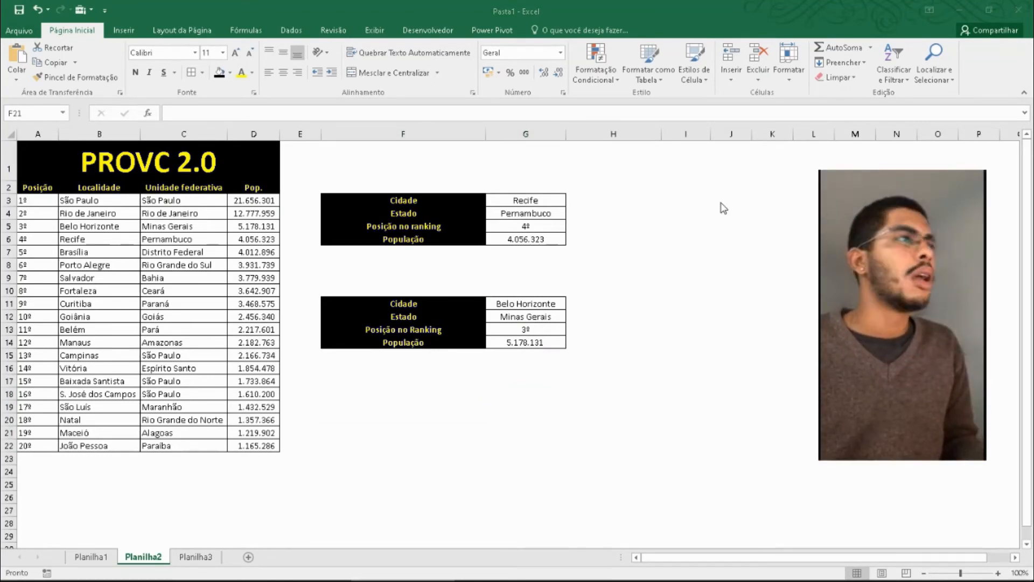
- Insert an empty 2D clustered column chart and place it directly below the second lookup table
left_click(123, 31)
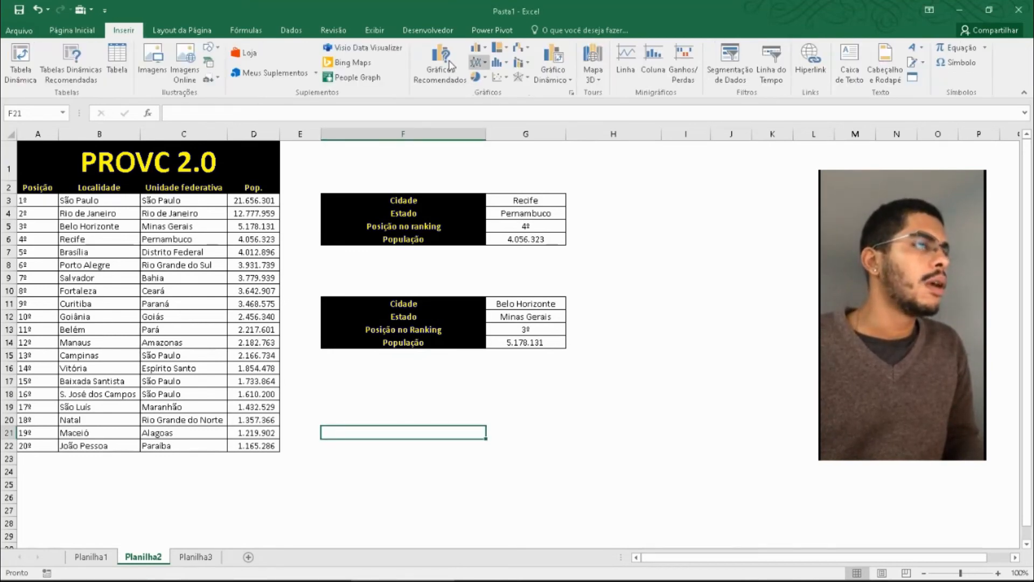
left_click(473, 50)
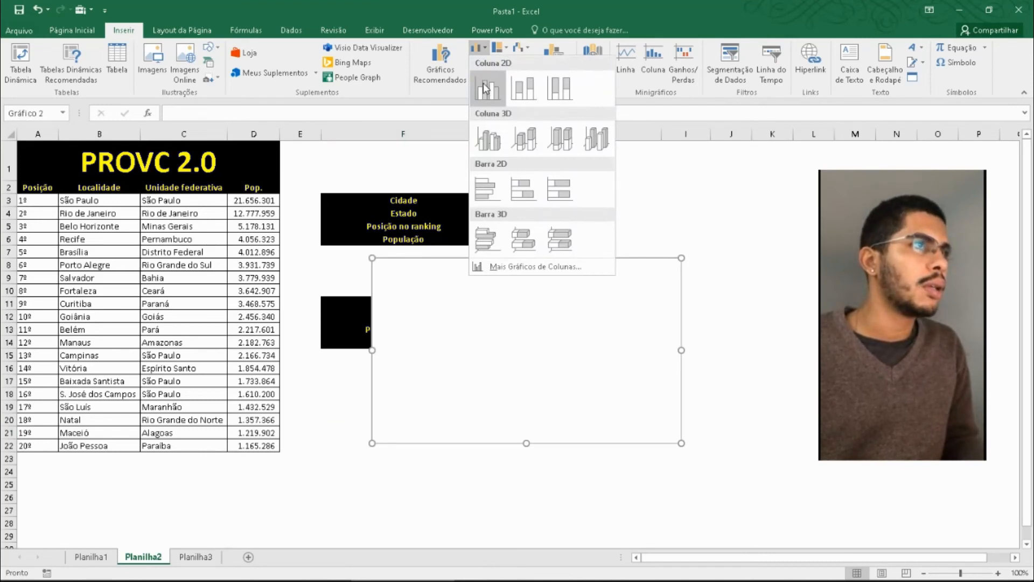
left_click(486, 89)
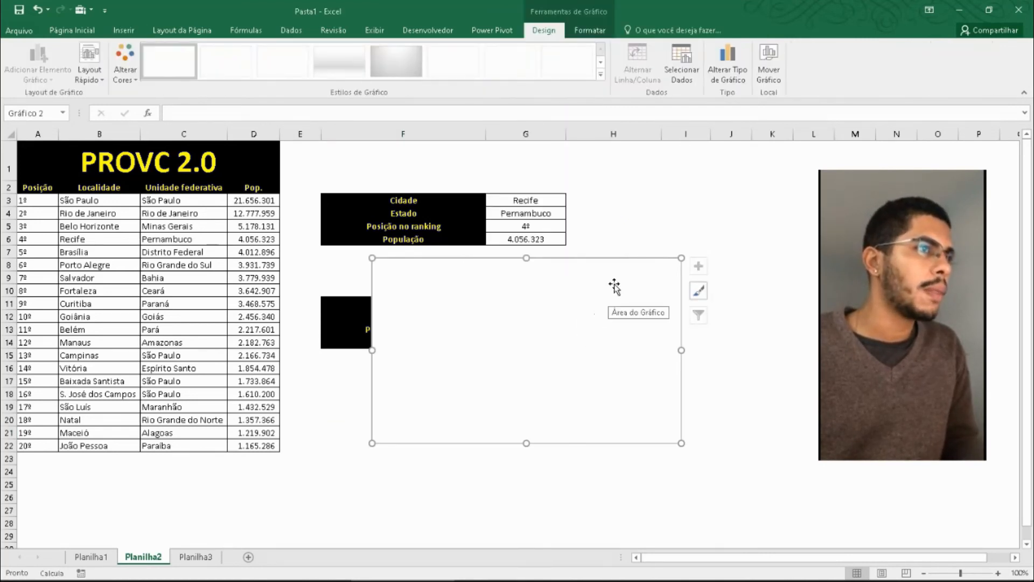
left_click_drag(614, 284, 551, 383)
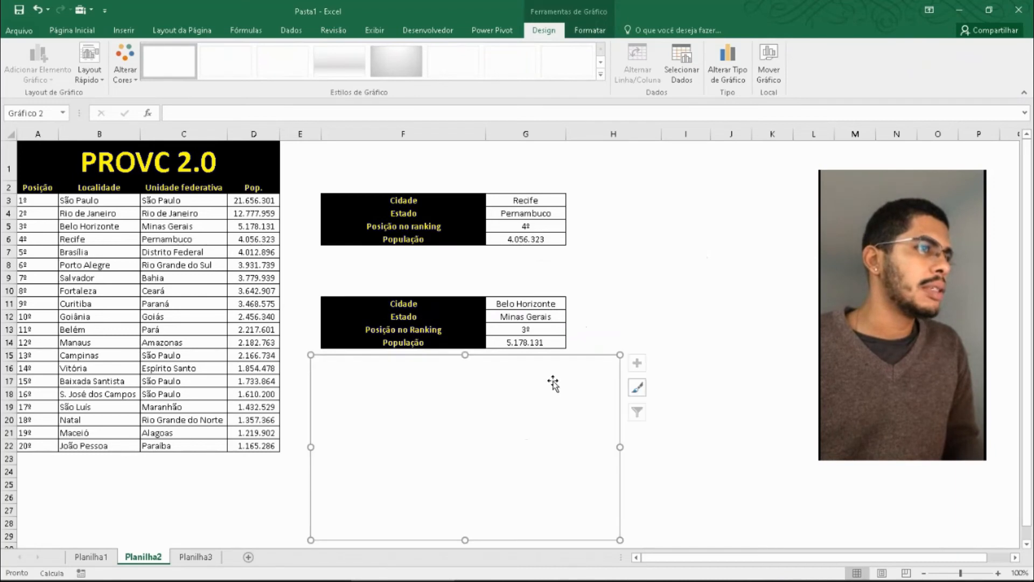
- Add a data series to the chart and take its name from the População label in F6
right_click(559, 386)
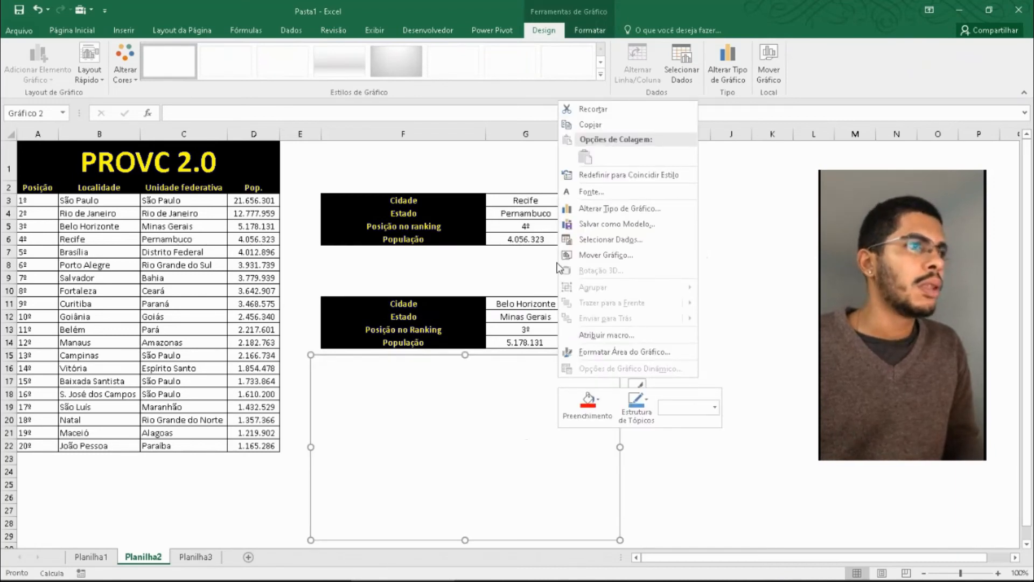
left_click(636, 240)
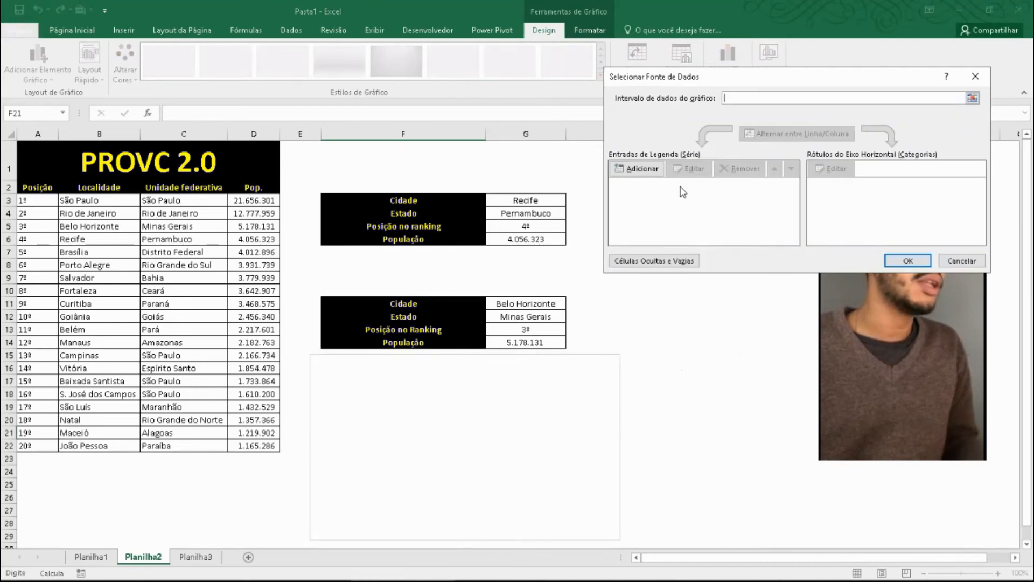
left_click_drag(723, 79, 697, 41)
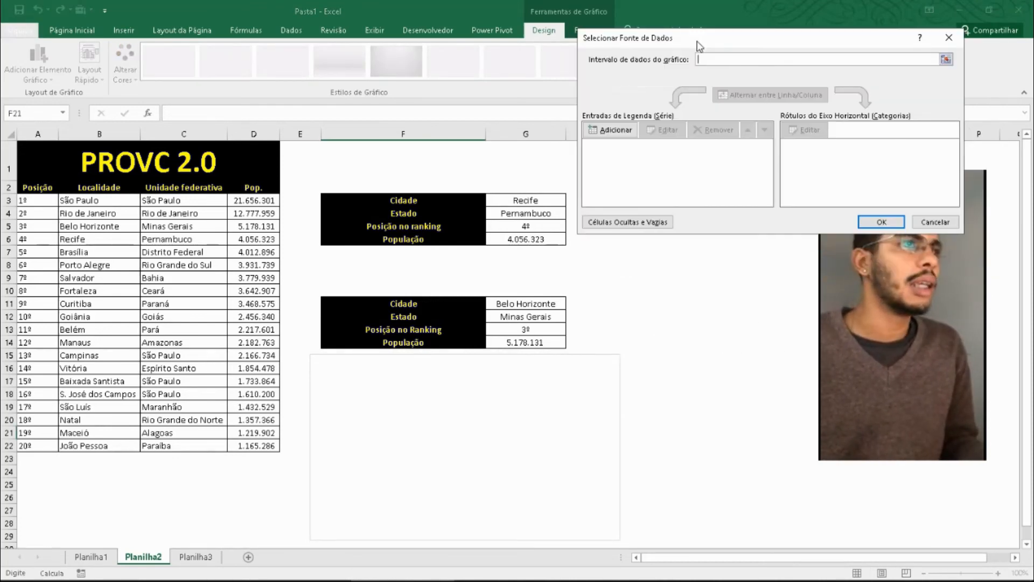
left_click(619, 131)
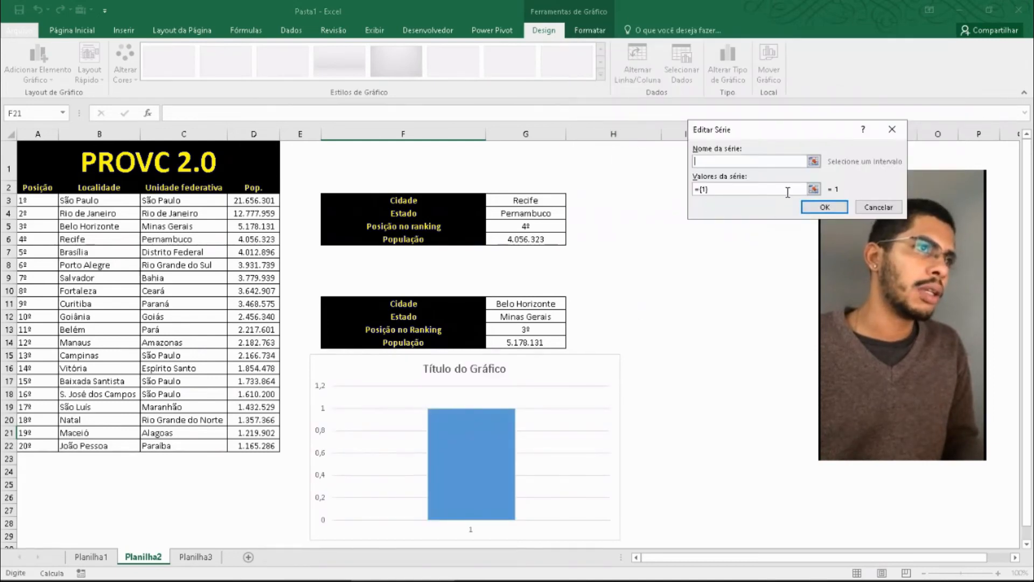
left_click(814, 161)
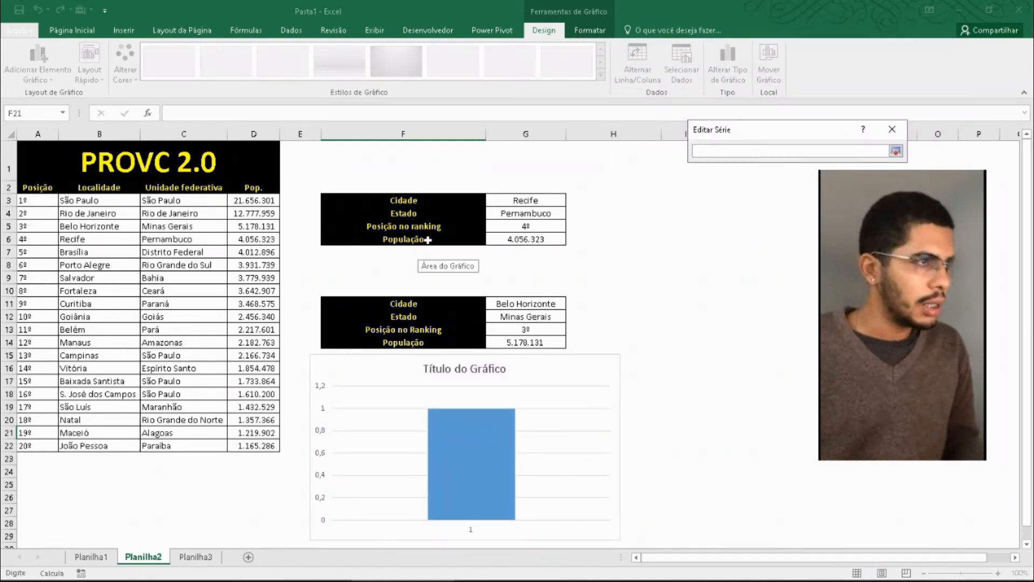
left_click(429, 242)
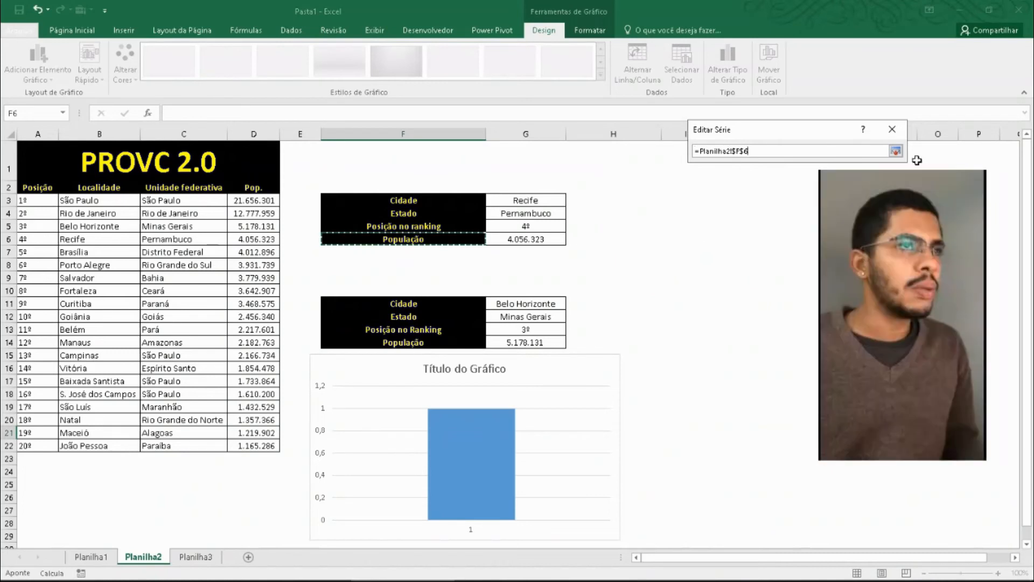
left_click(894, 151)
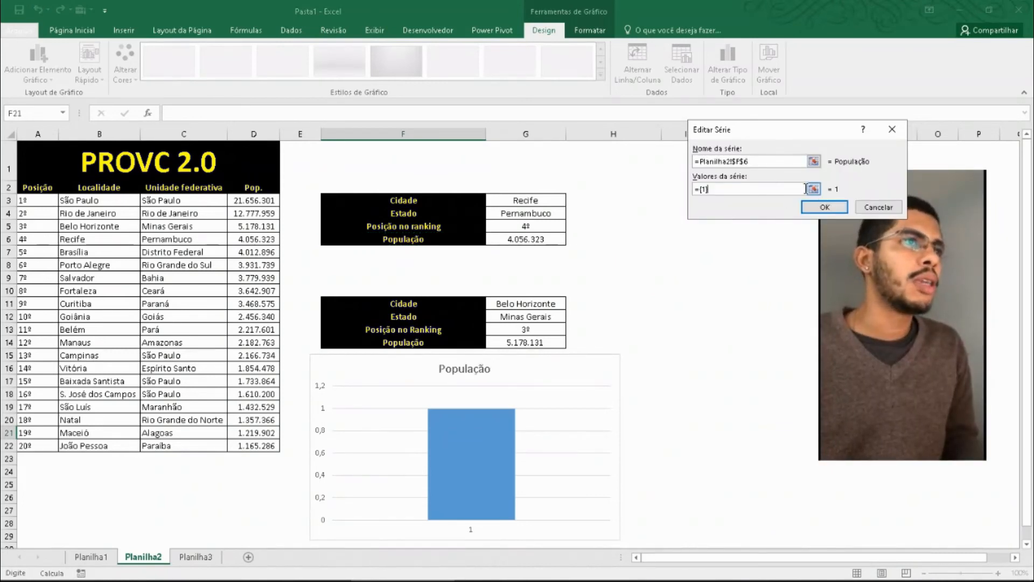
- Try to set the series values to G6 and G14 while keeping the default {1} entry
left_click(814, 189)
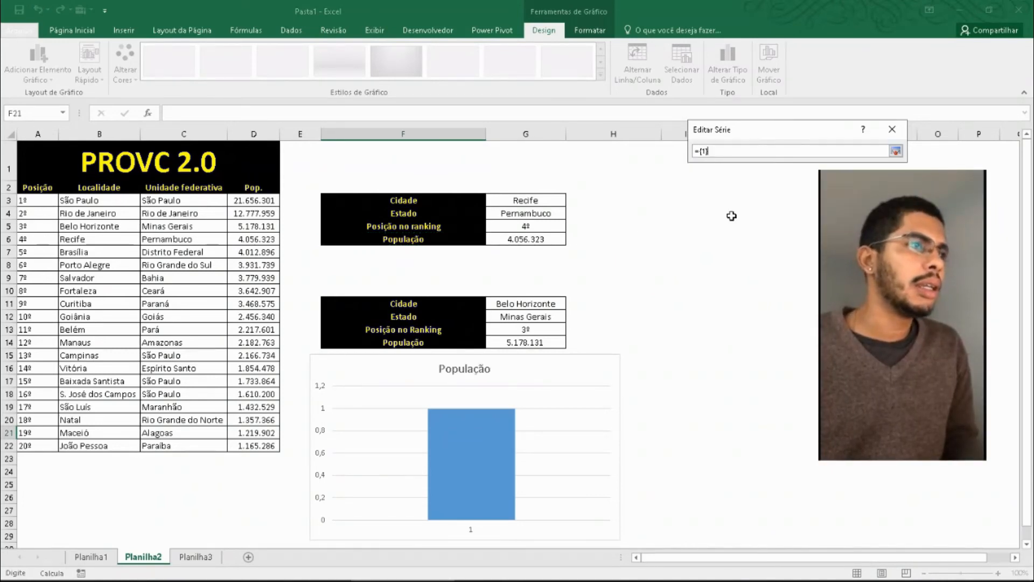
left_click(538, 237)
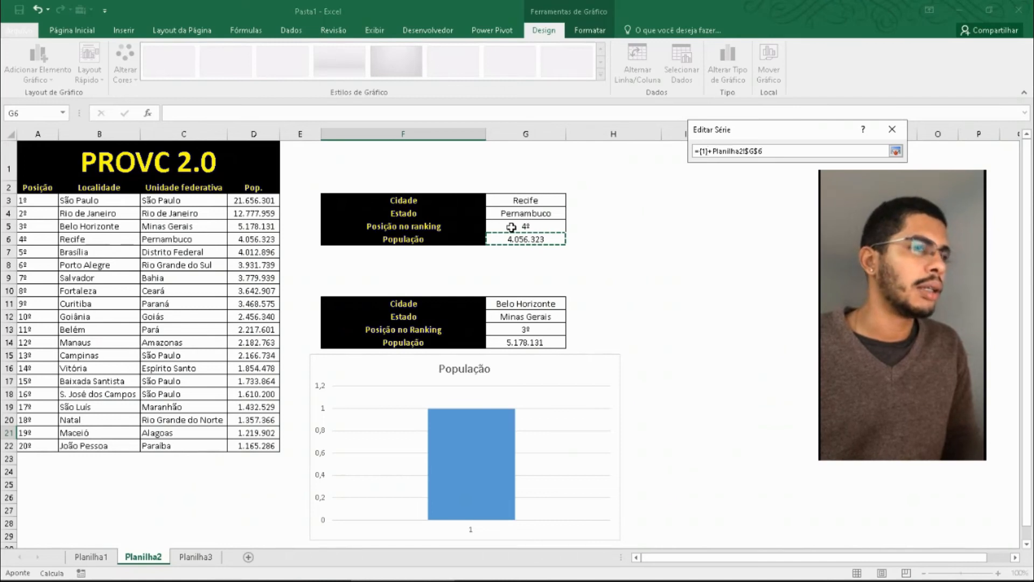
left_click(523, 341, "ctrl")
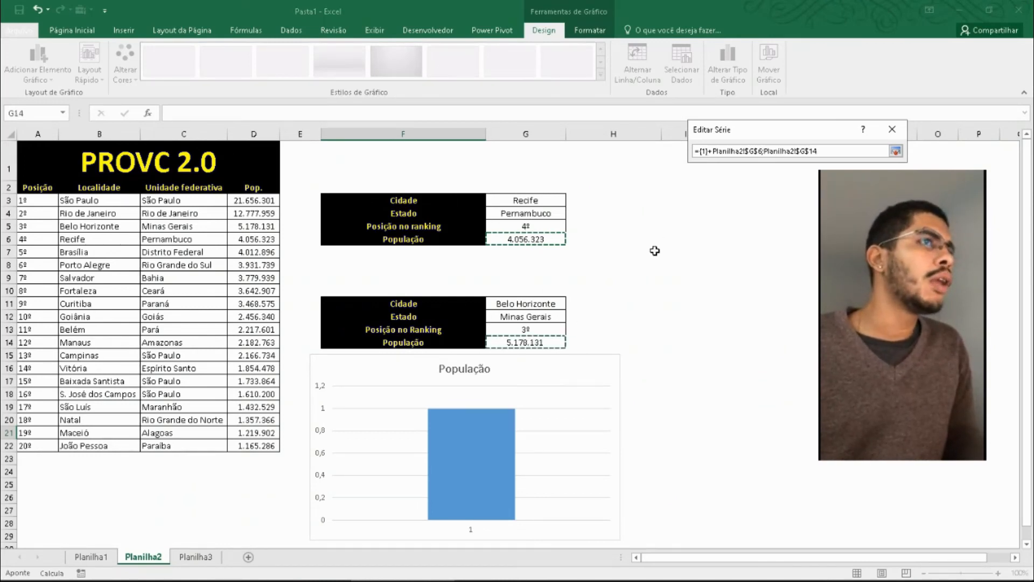
left_click(895, 152)
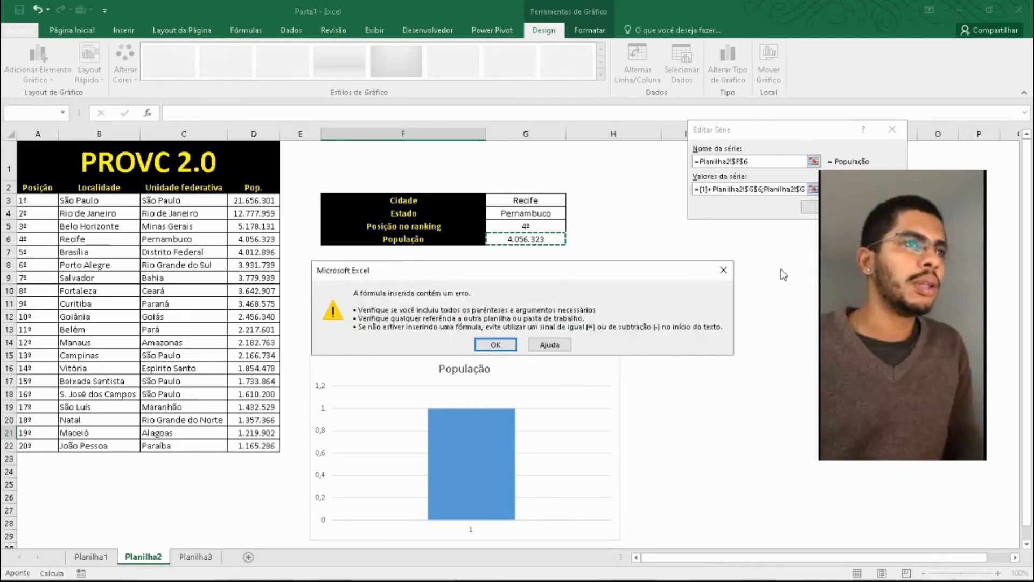
left_click(496, 344)
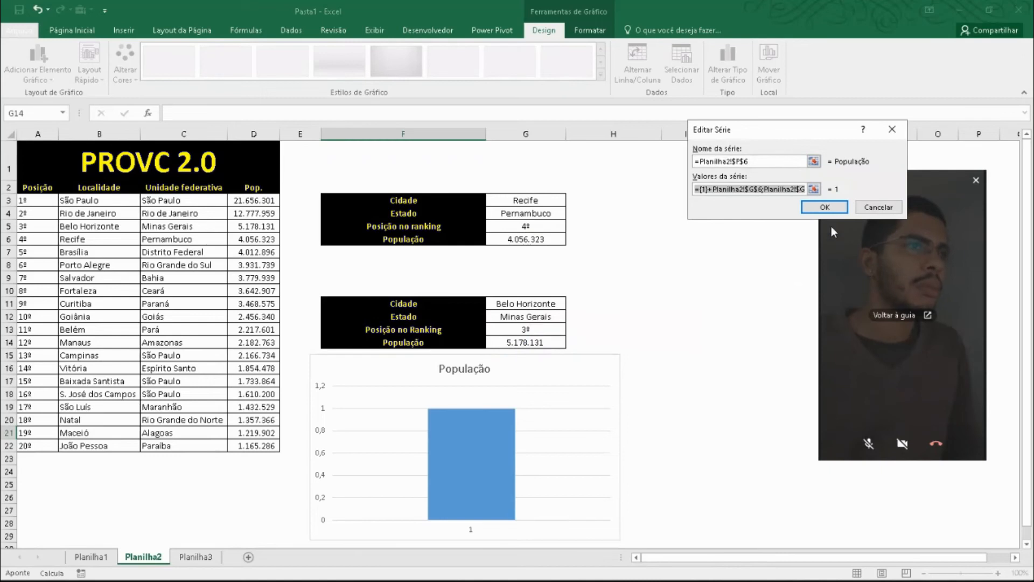
left_click(824, 207)
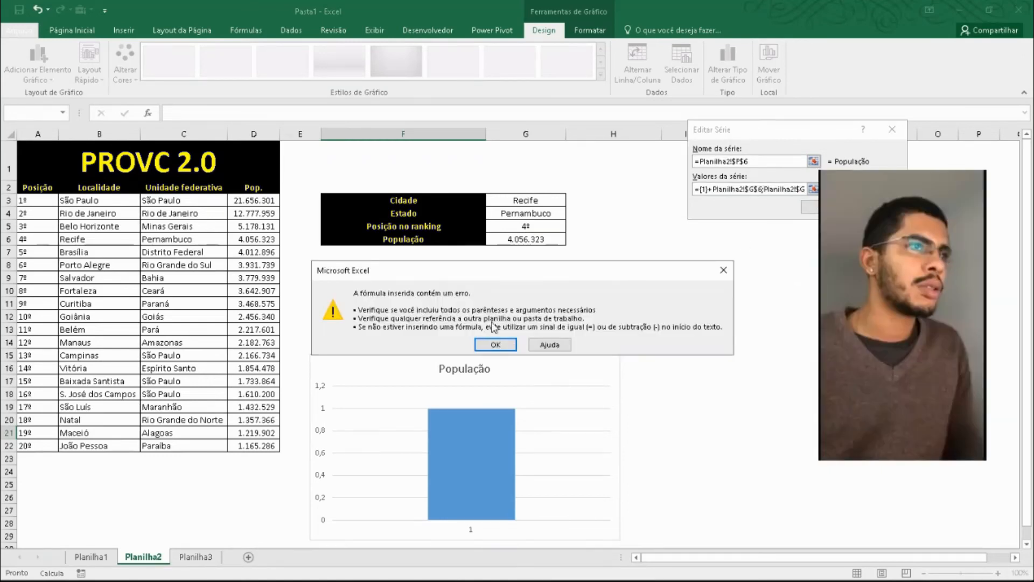
left_click(495, 345)
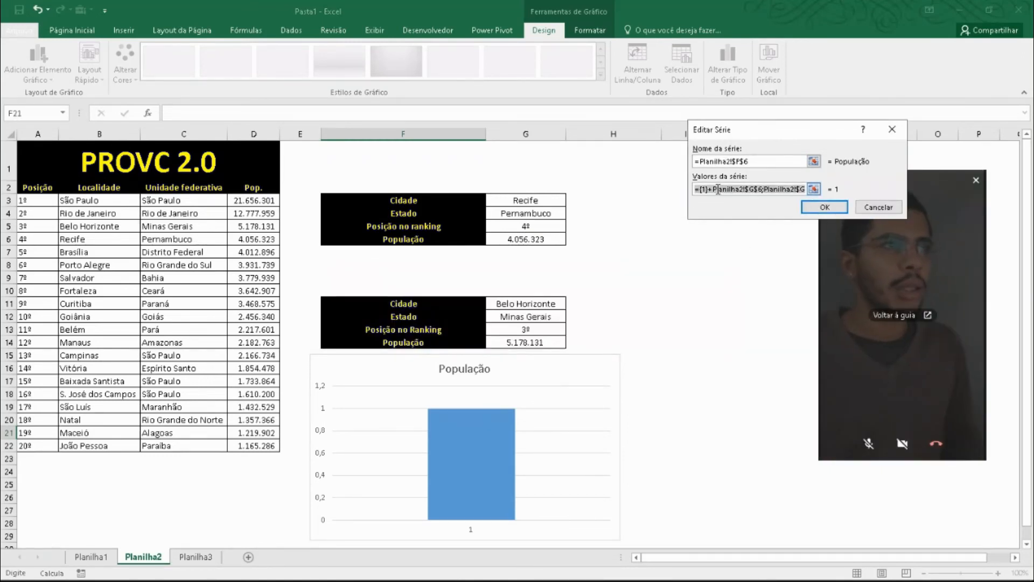
- Set the series values to the population cells G6 and G14 and accept the edited series
left_click(813, 189)
left_click(548, 239)
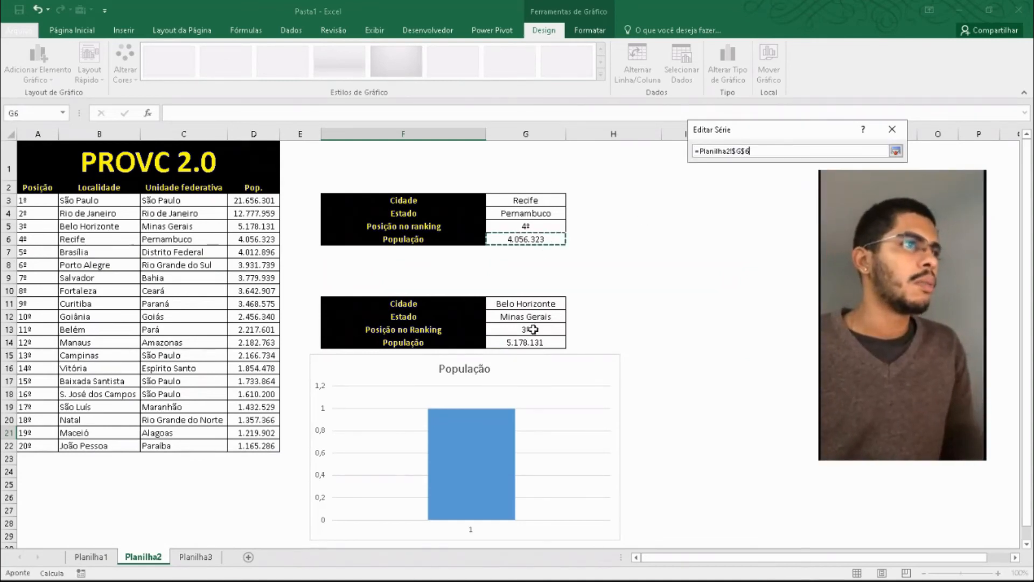
left_click(540, 345, "ctrl")
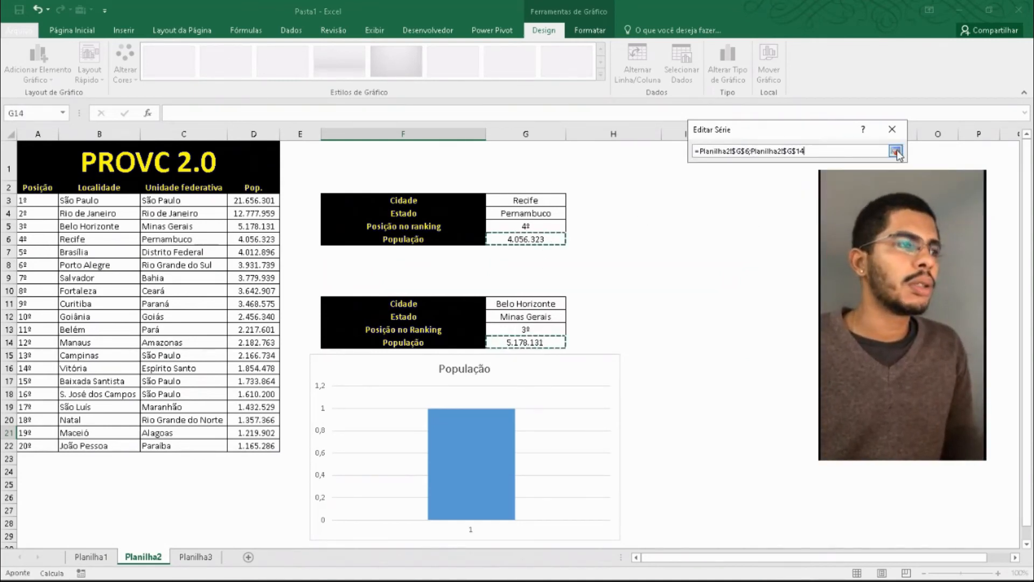
left_click(896, 152)
left_click(819, 206)
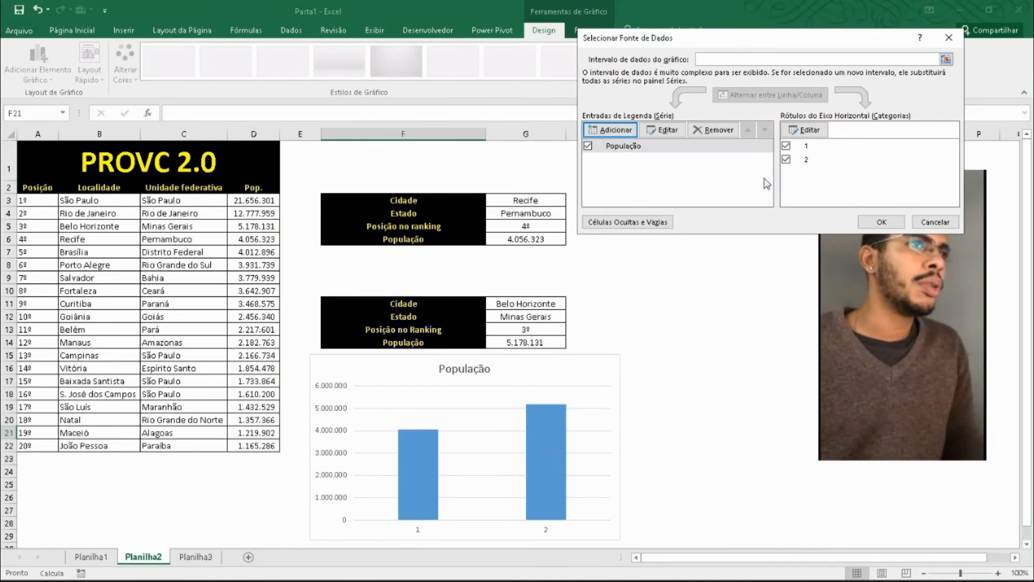
- Take the horizontal axis labels from the city cells G3 and G11 and apply the chart's data source
left_click(810, 131)
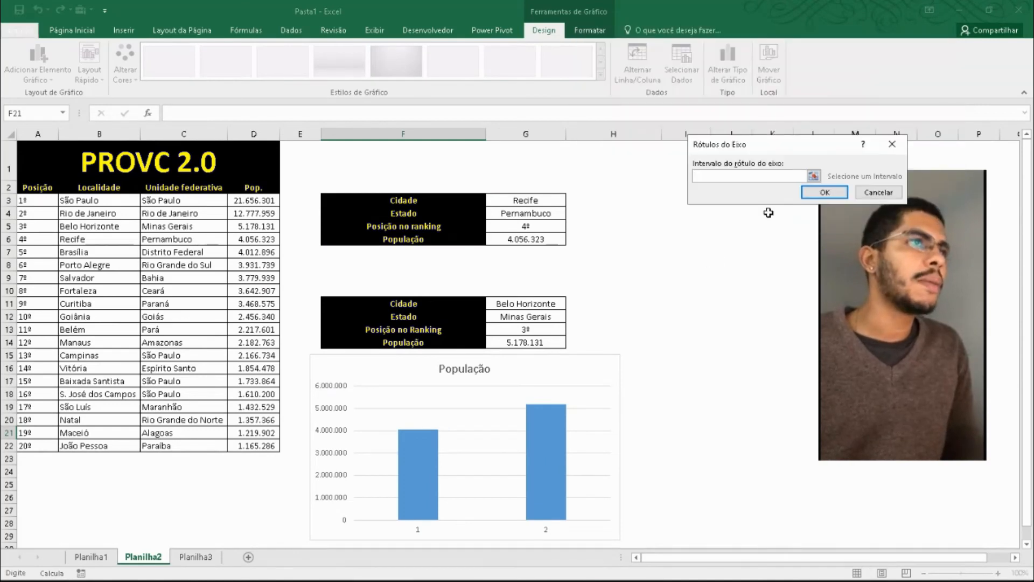
left_click(813, 177)
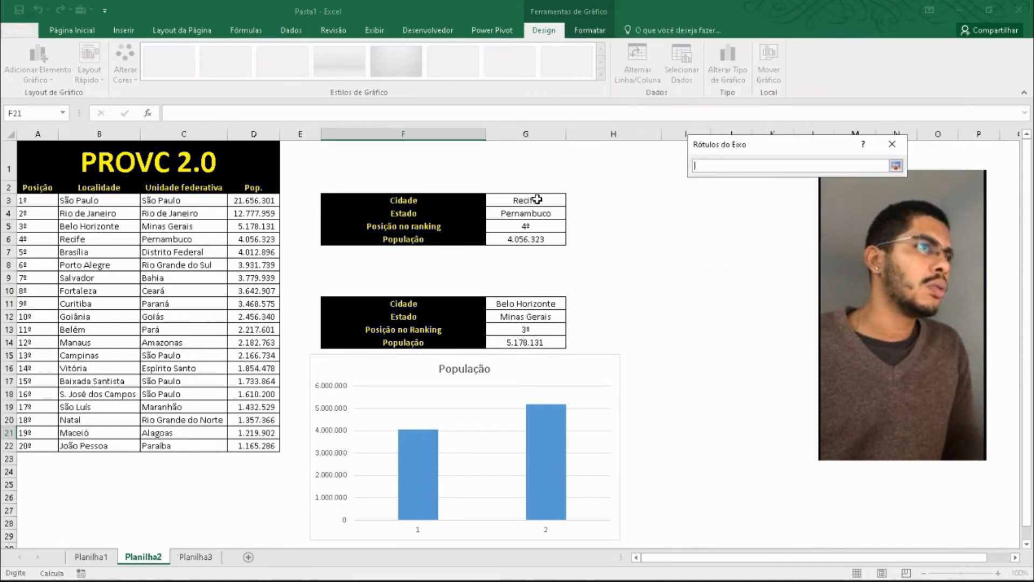
left_click(555, 201)
left_click(542, 303, "ctrl")
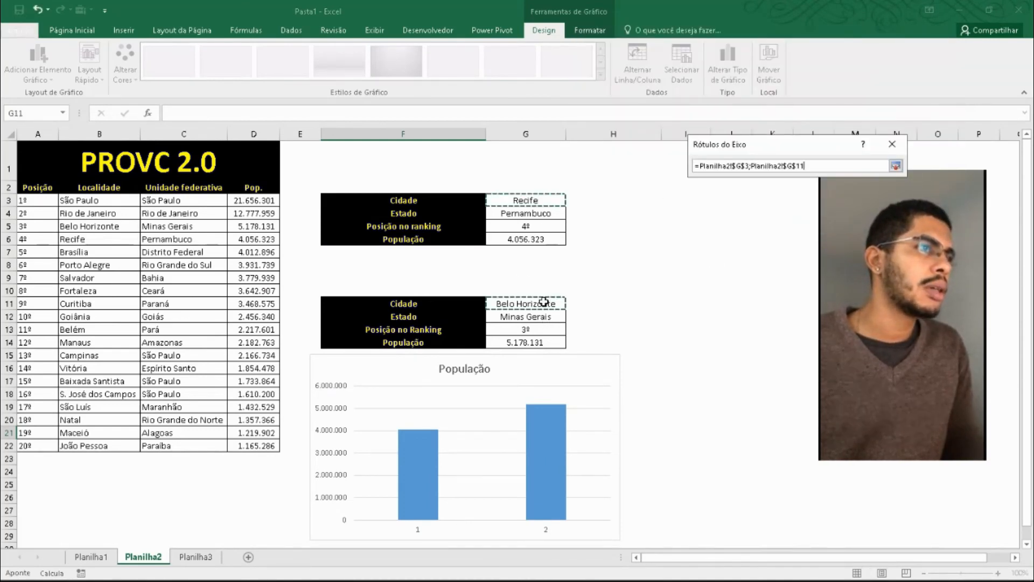
left_click(895, 166)
left_click(824, 193)
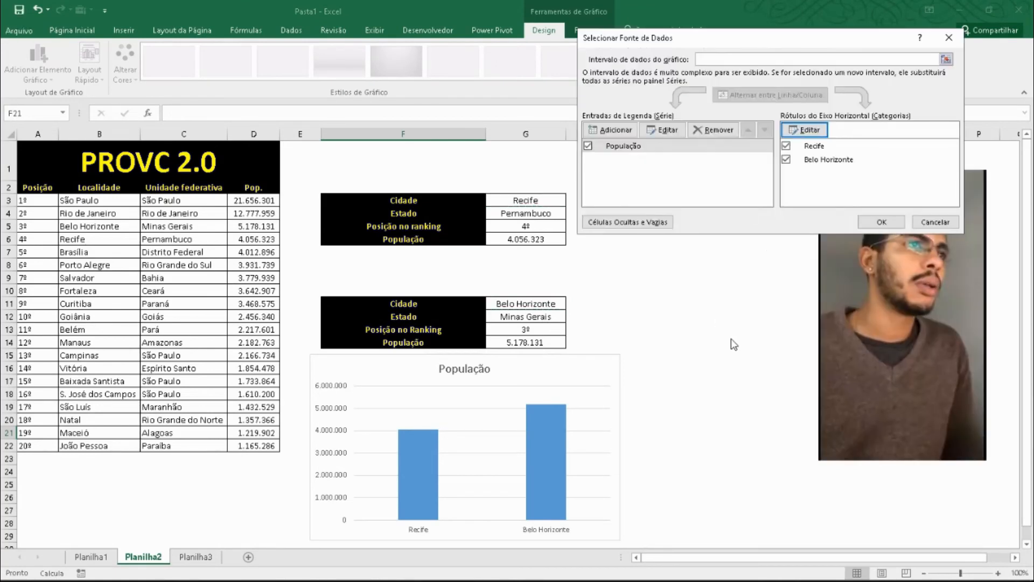
left_click(882, 222)
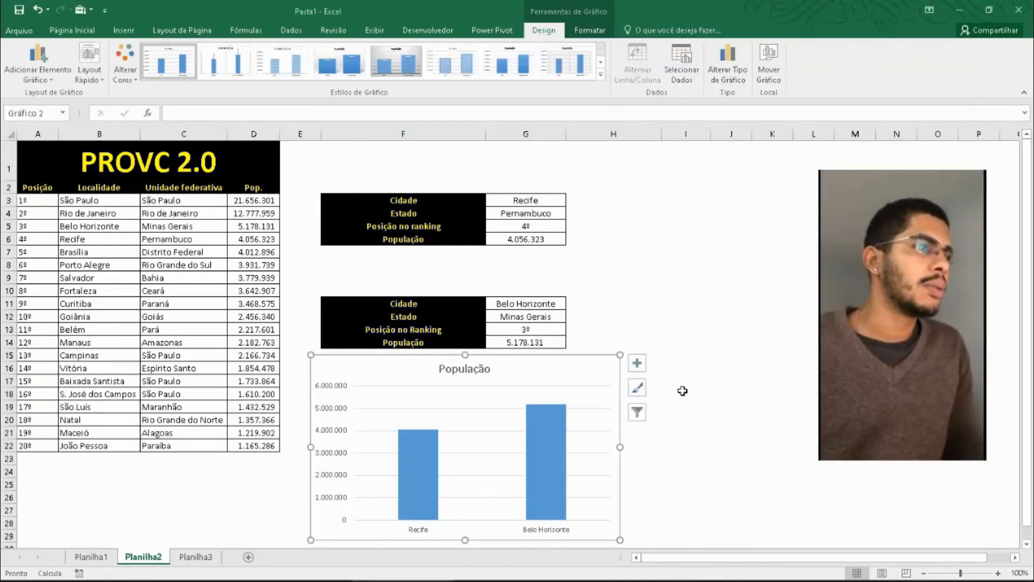
- Choose Porto Alegre as the city in G3 and São Paulo as the city in G11
left_click(655, 276)
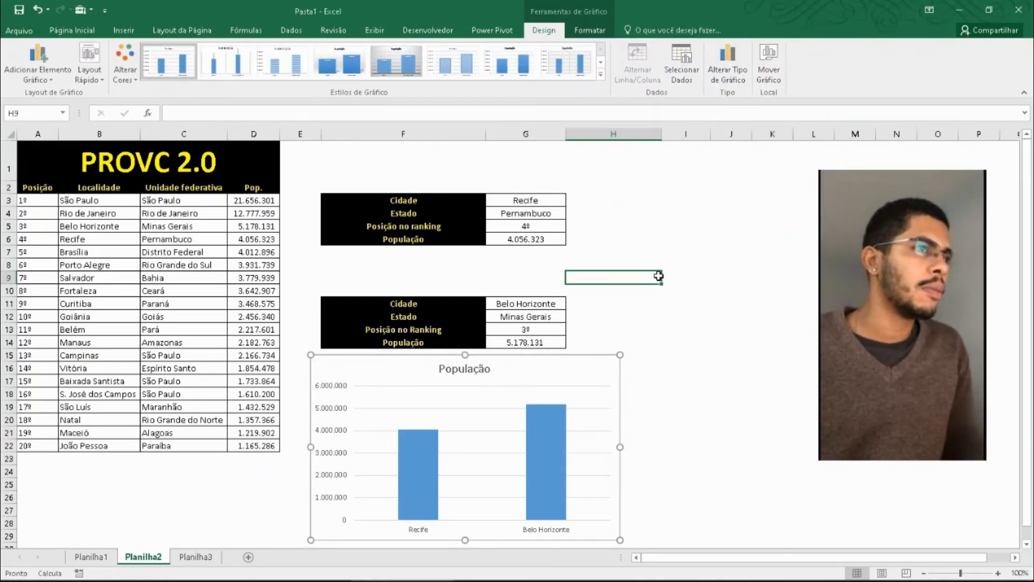
left_click(563, 201)
left_click(572, 199)
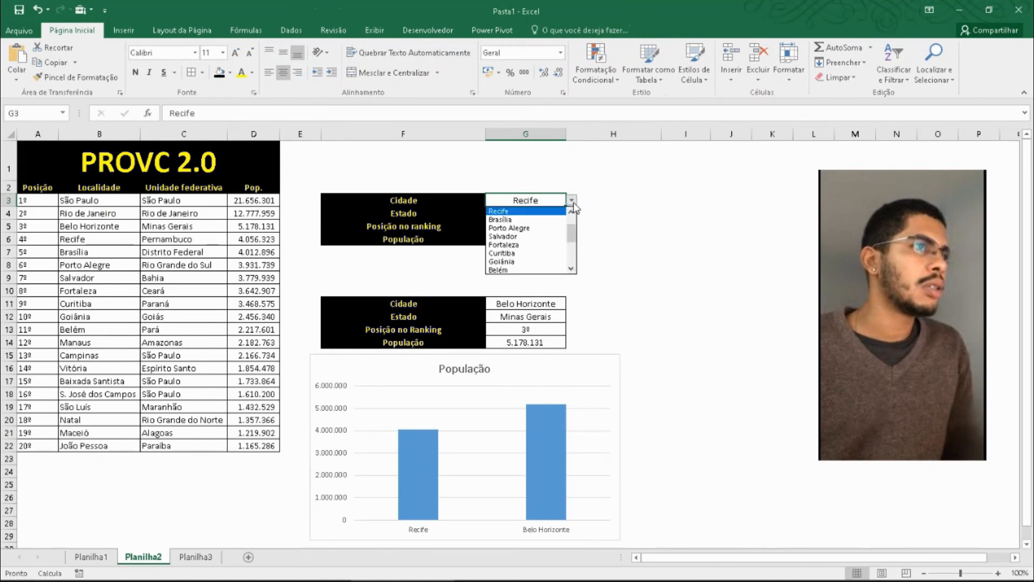
left_click(525, 227)
left_click(539, 317)
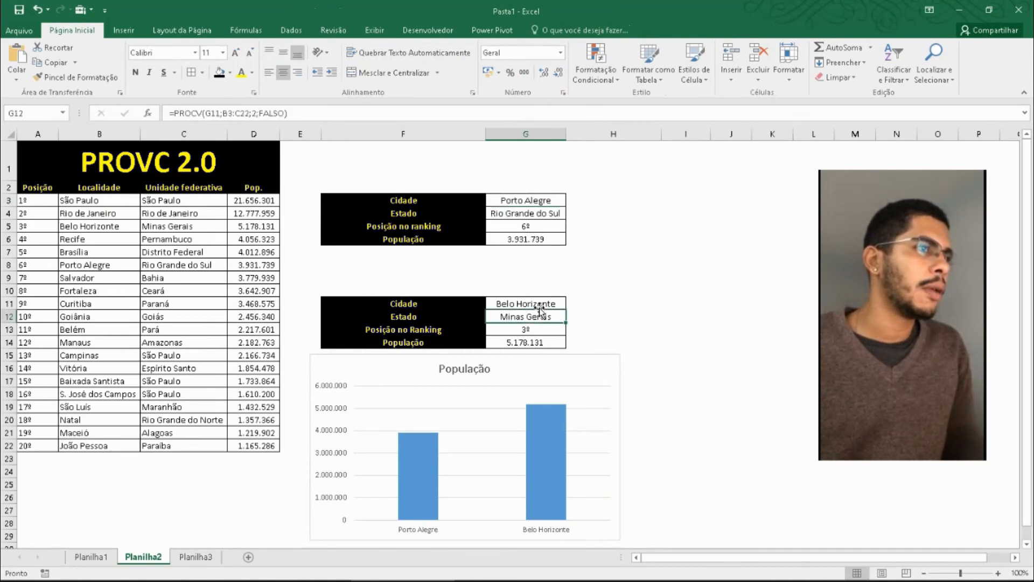
left_click(550, 304)
left_click(571, 303)
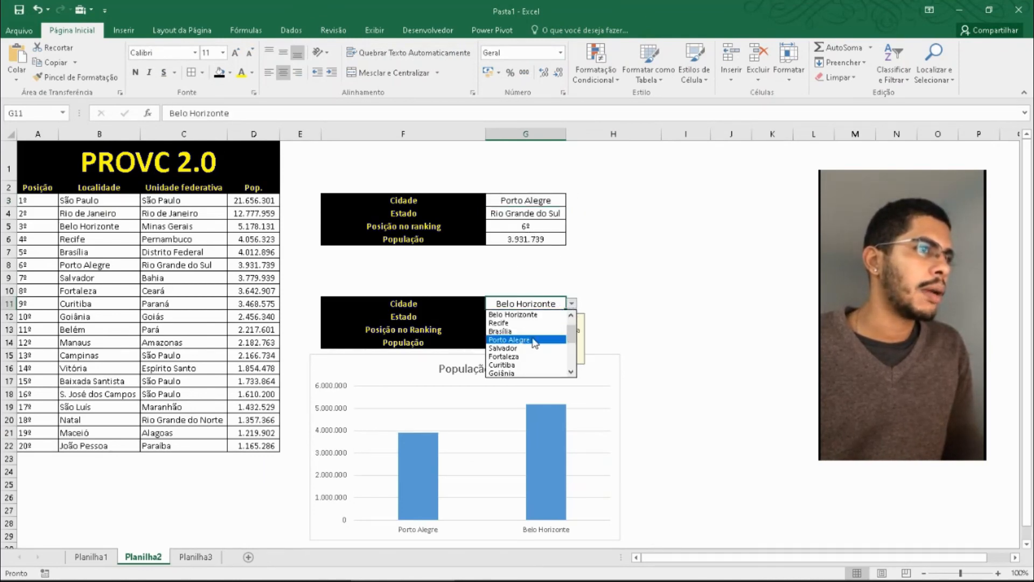
scroll(530, 342, "up", 1)
left_click(538, 314)
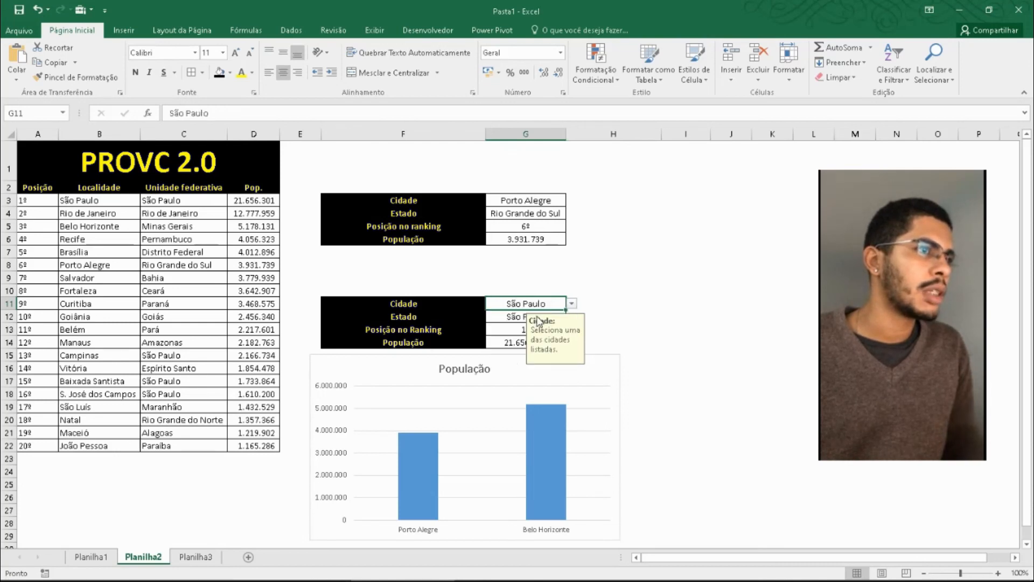
left_click(673, 314)
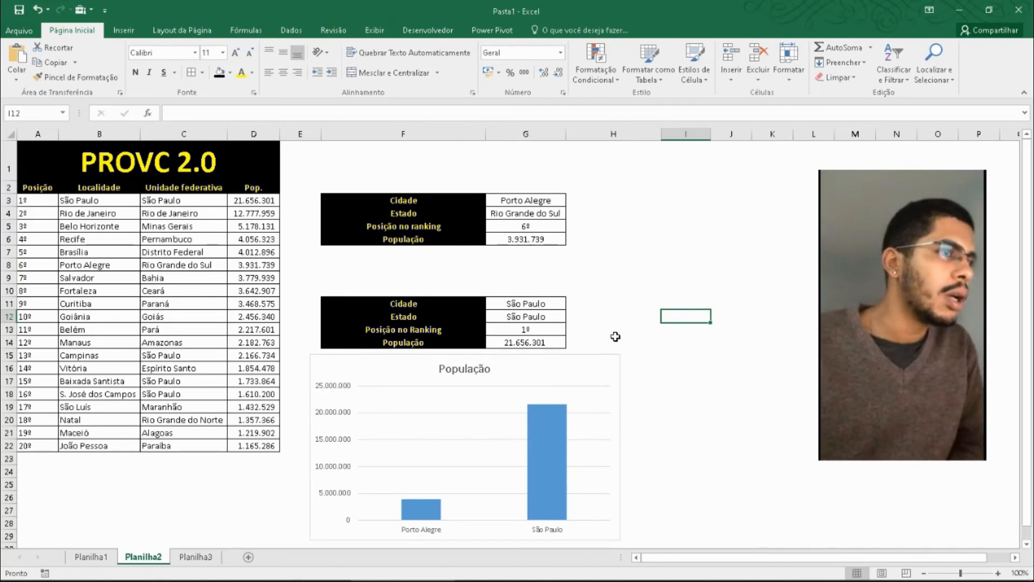
- Add data labels to the columns of the População chart
left_click(546, 467)
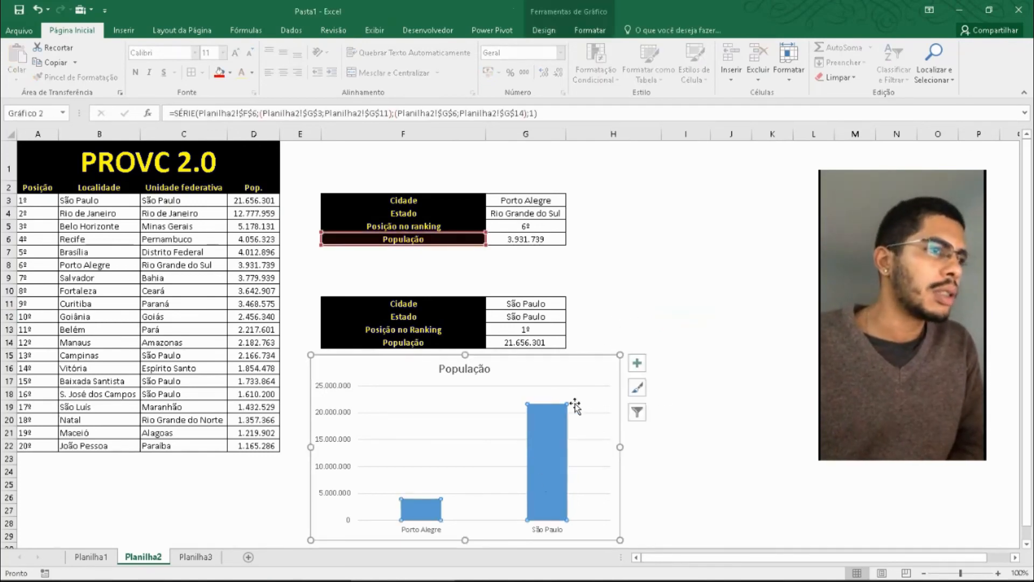
left_click(635, 364)
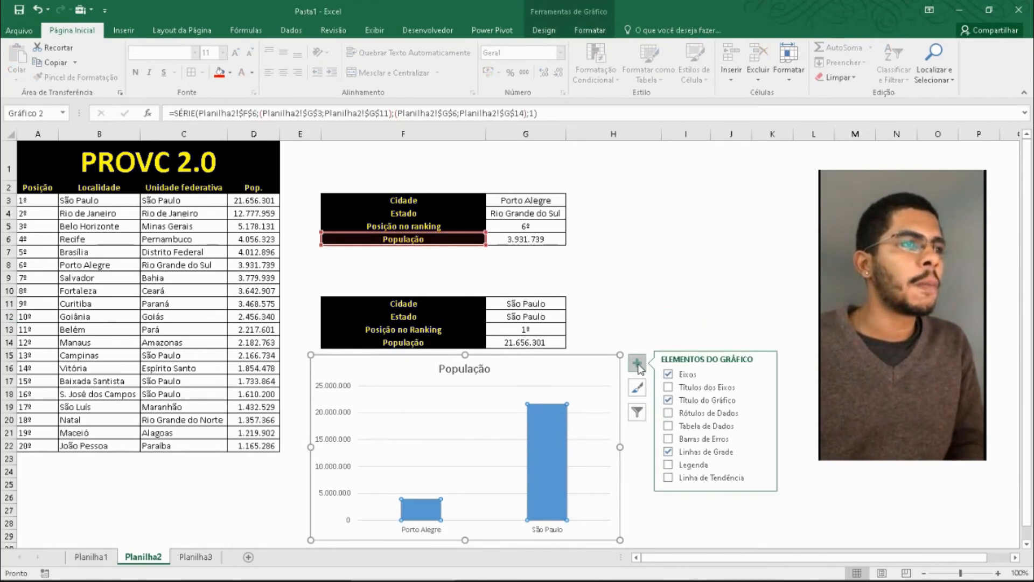
left_click(668, 413)
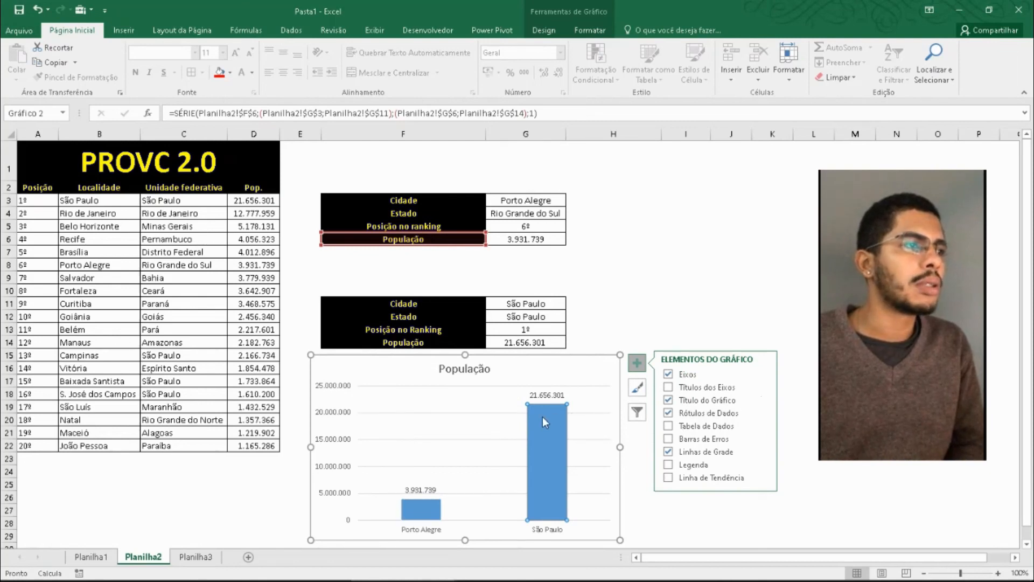
left_click(648, 303)
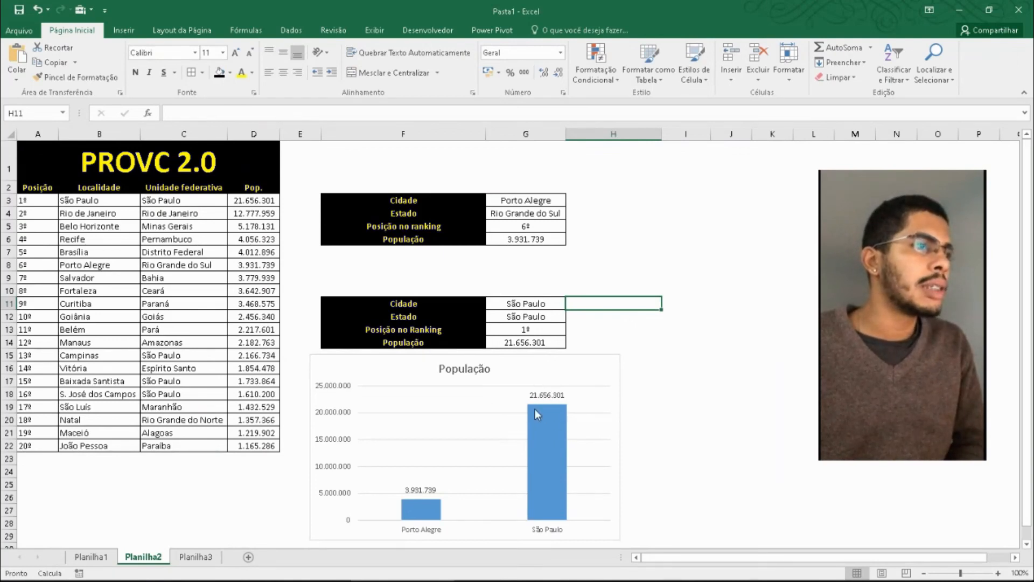
- Choose Goiânia as the city in G3 and Vitória as the city in G11
left_click(555, 230)
left_click(561, 201)
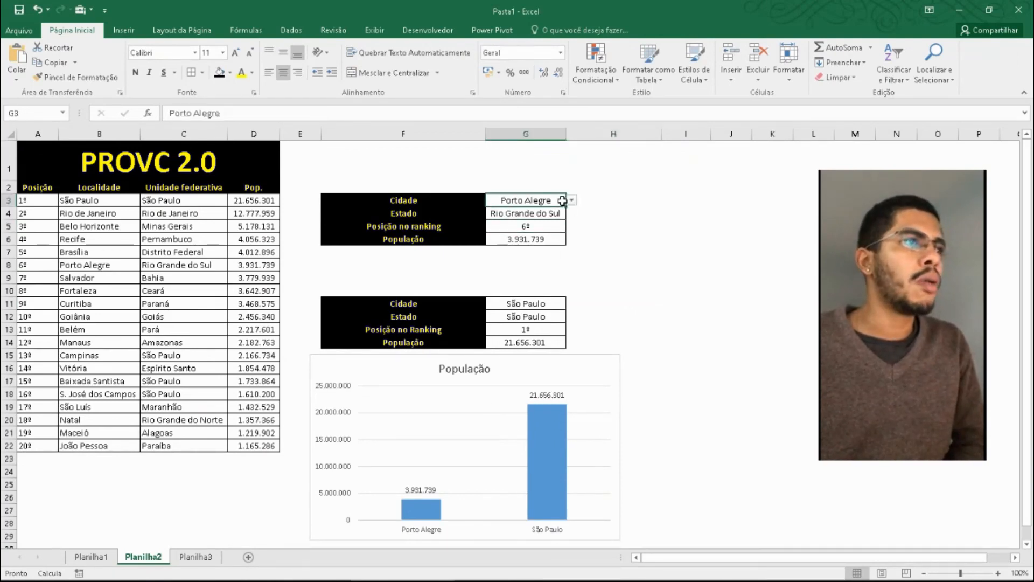
left_click(572, 200)
left_click(536, 250)
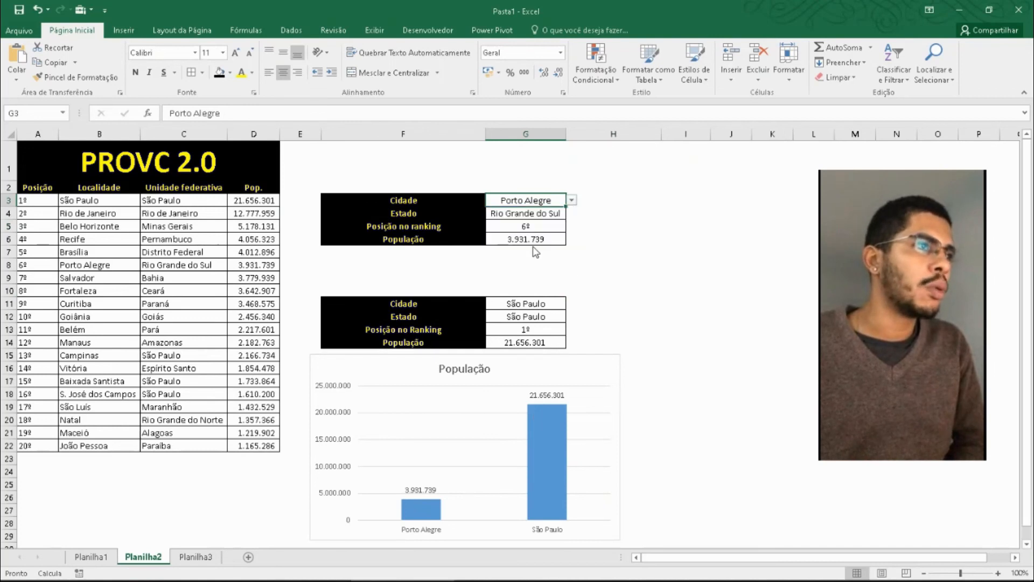
left_click(544, 306)
left_click(571, 303)
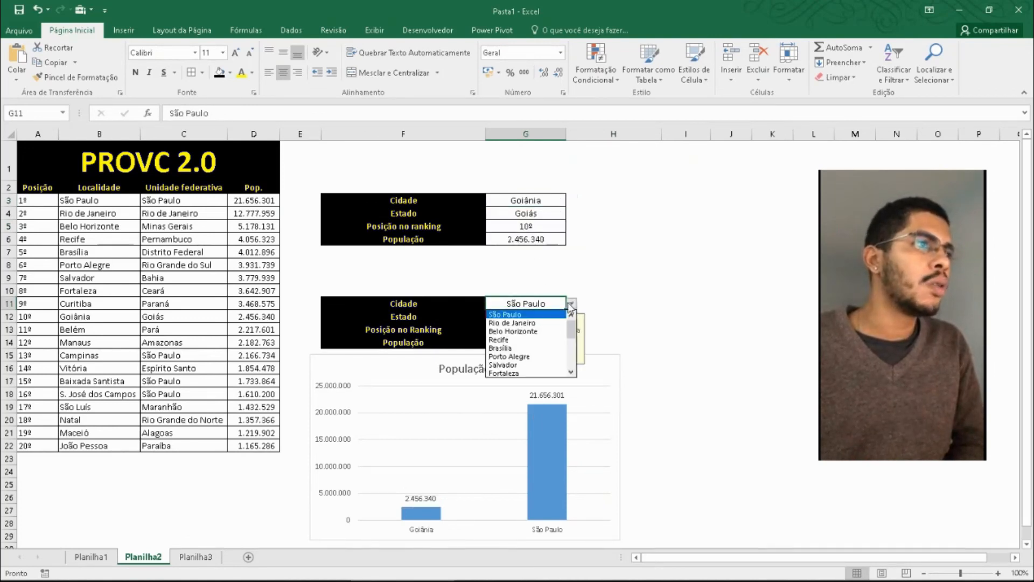
scroll(525, 344, "down", 3)
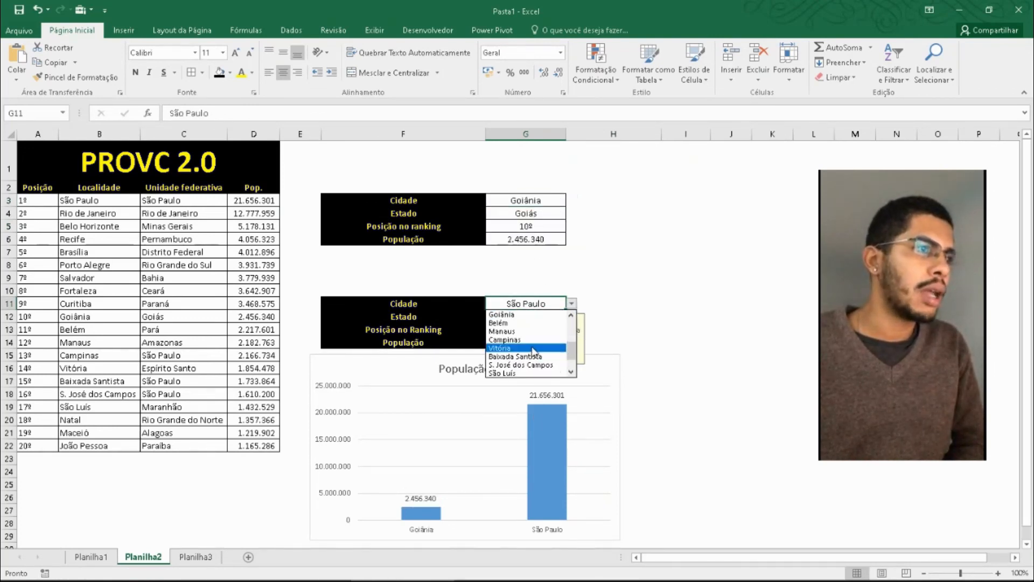
left_click(503, 350)
left_click(633, 339)
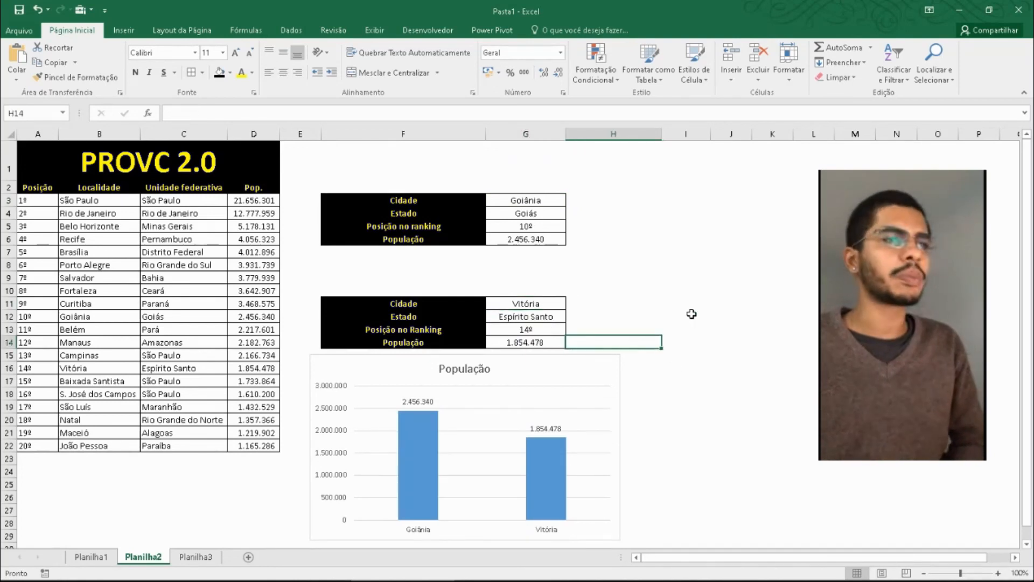